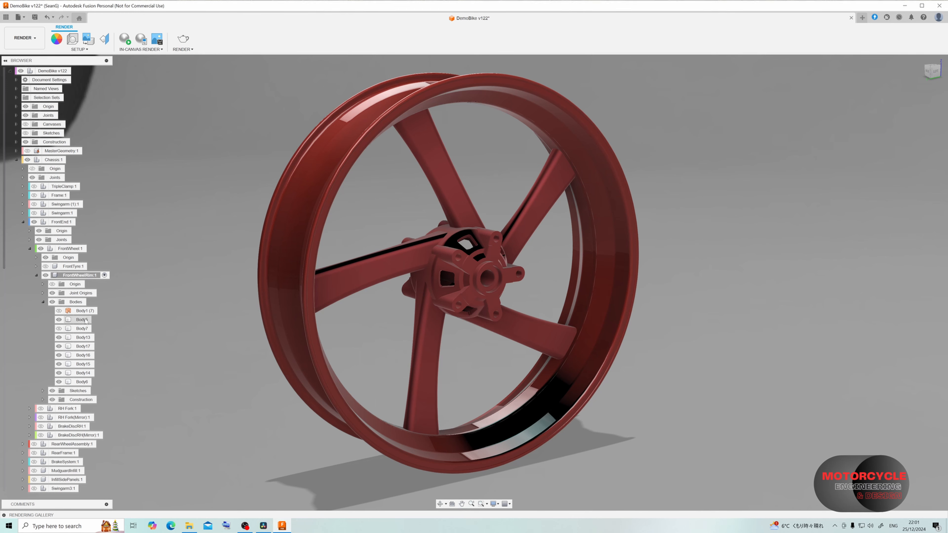
# - Inspect the bodies that make up the front wheel, highlighting the rim, the hub and the spoke bodies in turn
pyautogui.click(83, 320)
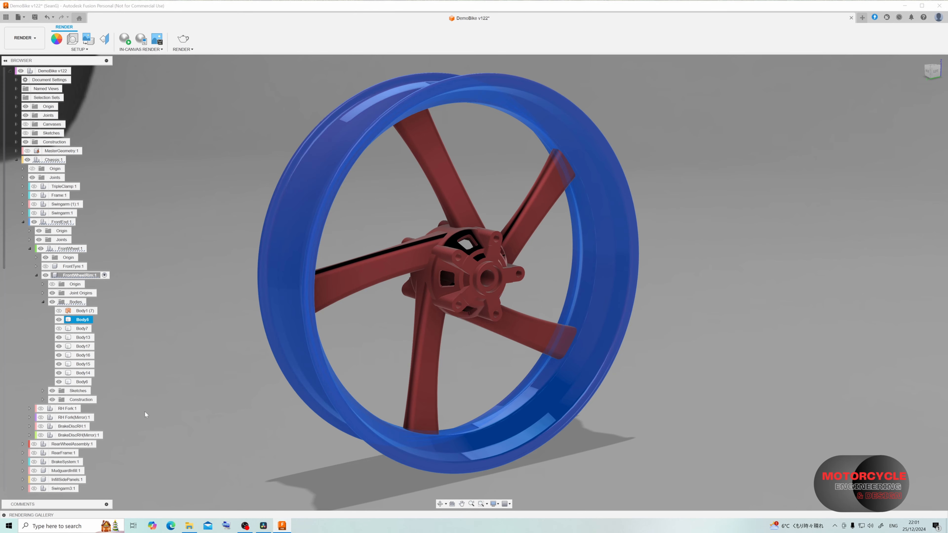
pyautogui.click(83, 381)
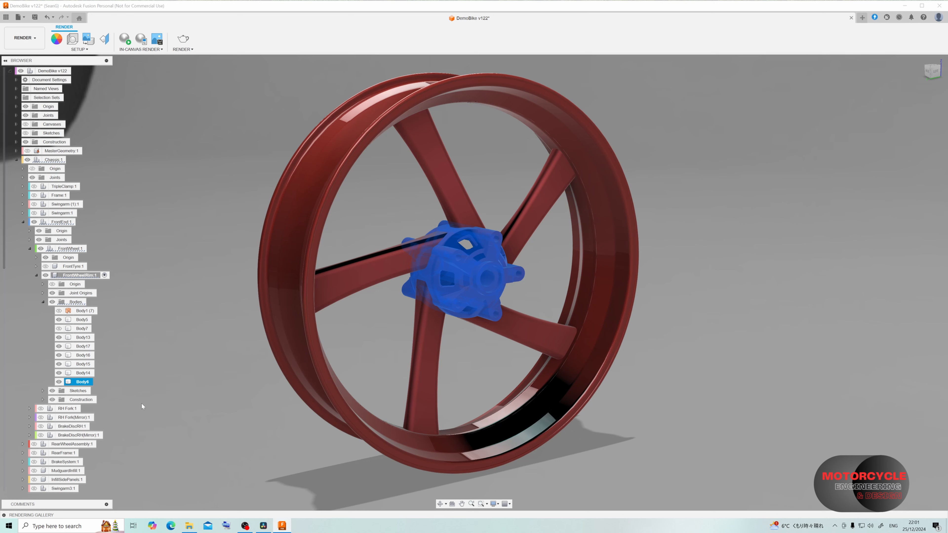
pyautogui.click(83, 373)
pyautogui.keyDown('shift'); pyautogui.click(83, 337); pyautogui.keyUp('shift')
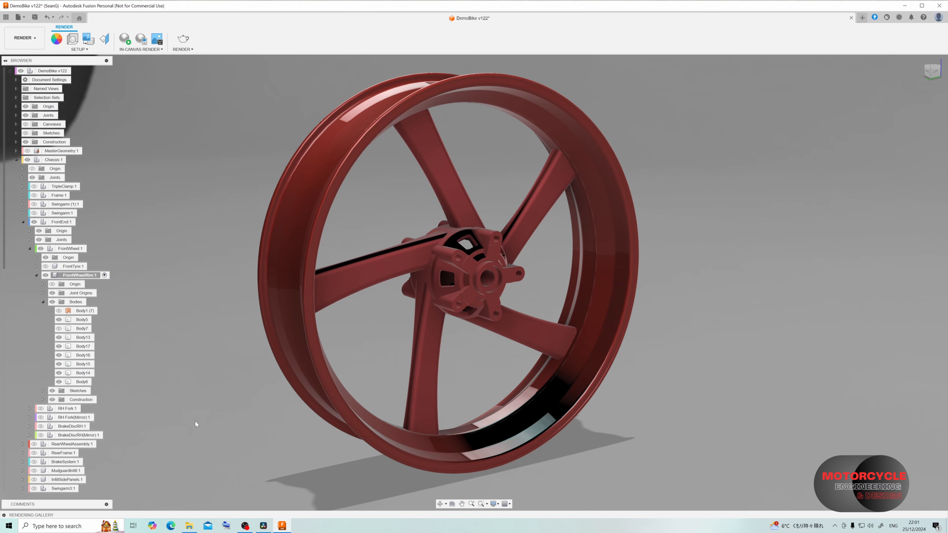
pyautogui.click(83, 319)
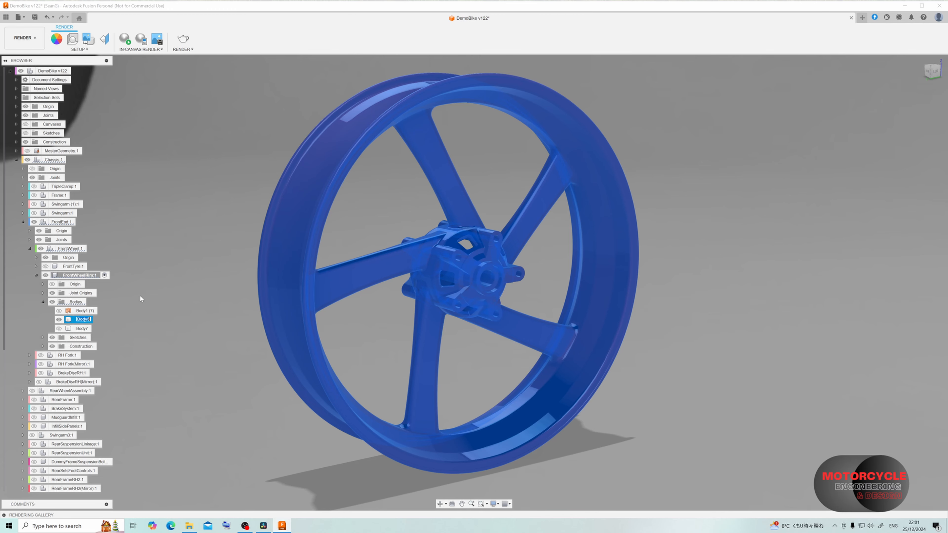
pyautogui.click(137, 287)
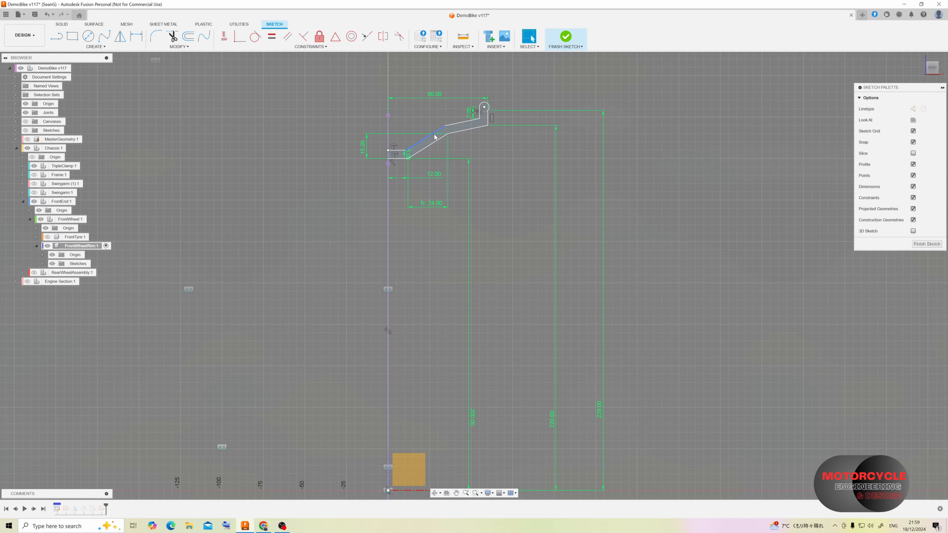
# - Examine the dimensioned half cross-section sketch of the front wheel rim
pyautogui.scroll(-2, 501, 134)
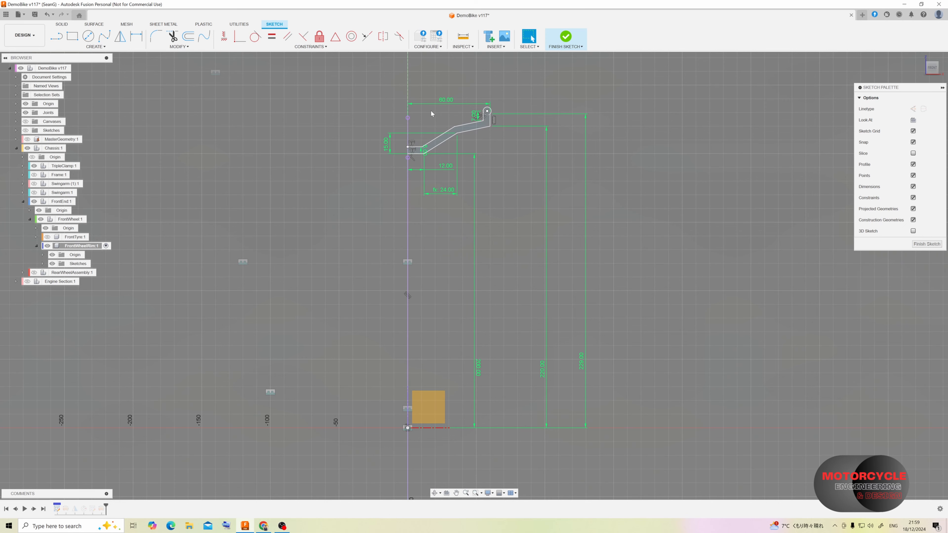
pyautogui.scroll(3, 429, 110)
pyautogui.scroll(3, 471, 135)
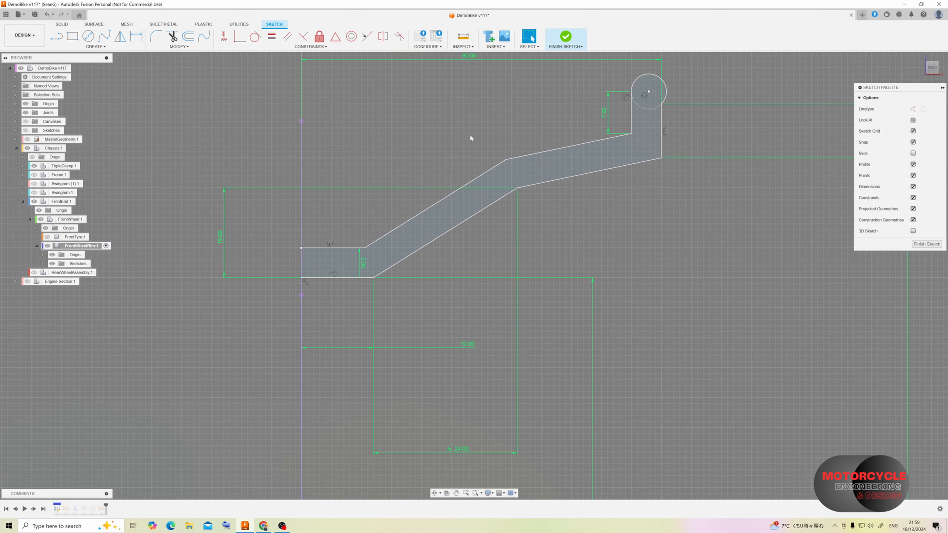
pyautogui.moveTo(469, 134)
pyautogui.mouseDown(button='middle')
pyautogui.moveTo(465, 147)
pyautogui.moveTo(484, 181)
pyautogui.mouseUp(button='middle')
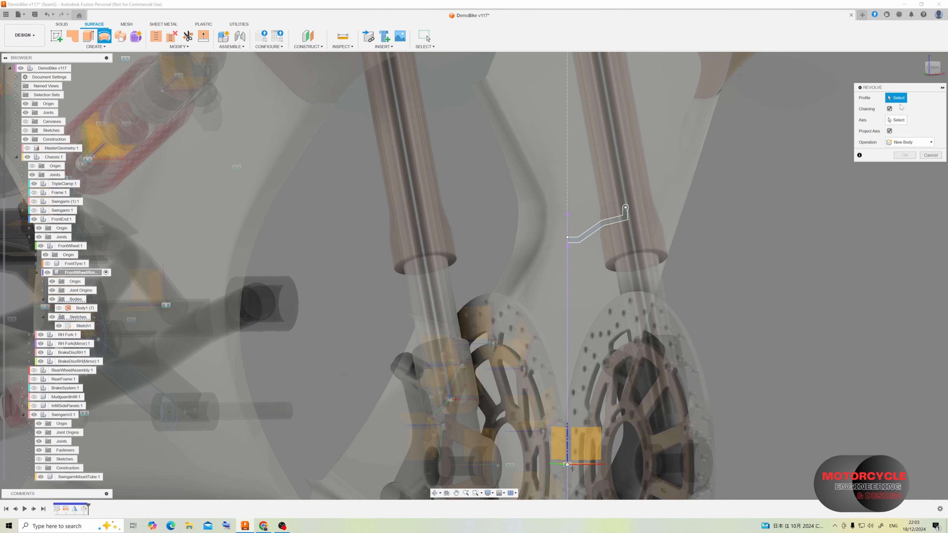
# - Revolve the rim's half-profile sketch 360 degrees about the wheel's horizontal axle axis as a new surface body
pyautogui.click(617, 215)
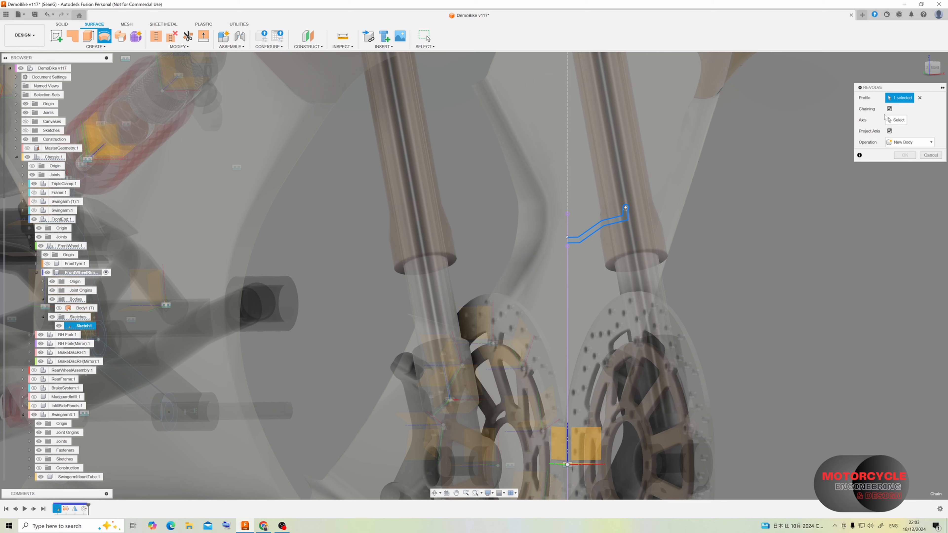
pyautogui.click(892, 119)
pyautogui.scroll(-3, 674, 149)
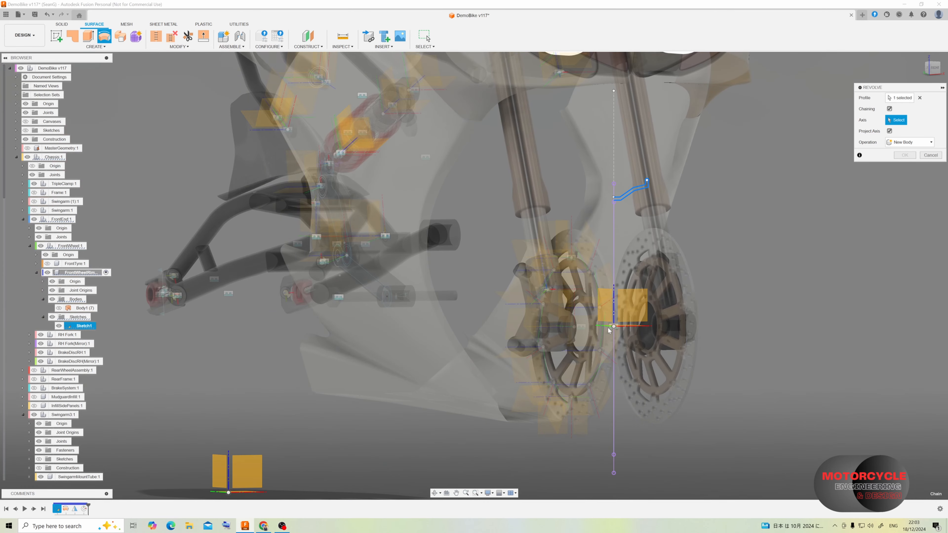
pyautogui.click(625, 326)
pyautogui.scroll(-3, 646, 211)
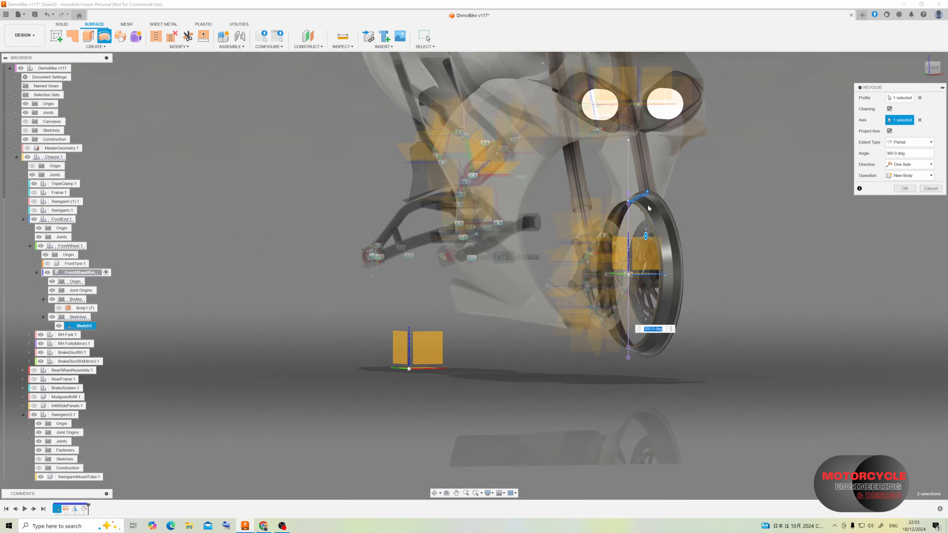
pyautogui.scroll(6, 645, 212)
pyautogui.keyDown('shift'); pyautogui.moveTo(645, 212); pyautogui.dragTo(564, 171, button='middle'); pyautogui.keyUp('shift')
pyautogui.keyDown('shift'); pyautogui.moveTo(635, 194); pyautogui.dragTo(627, 188, button='middle'); pyautogui.keyUp('shift')
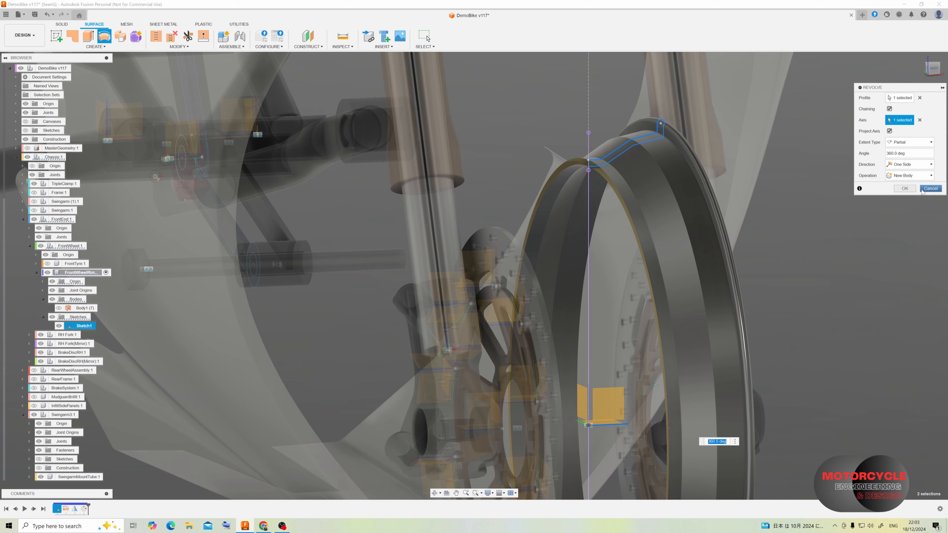
pyautogui.click(903, 189)
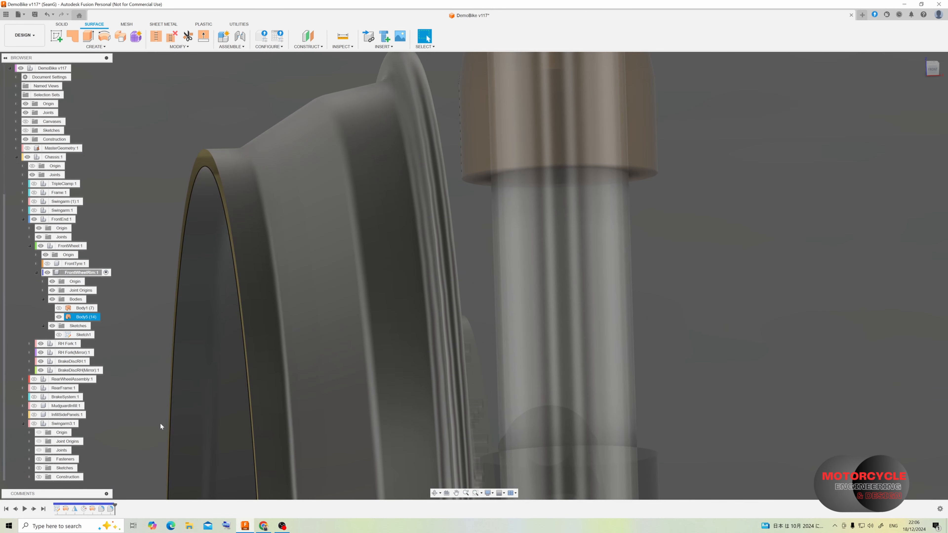
# - Fillet the circular edge between the rim's outer flange and its sloped barrel with a constant 5 mm radius
pyautogui.click(161, 426)
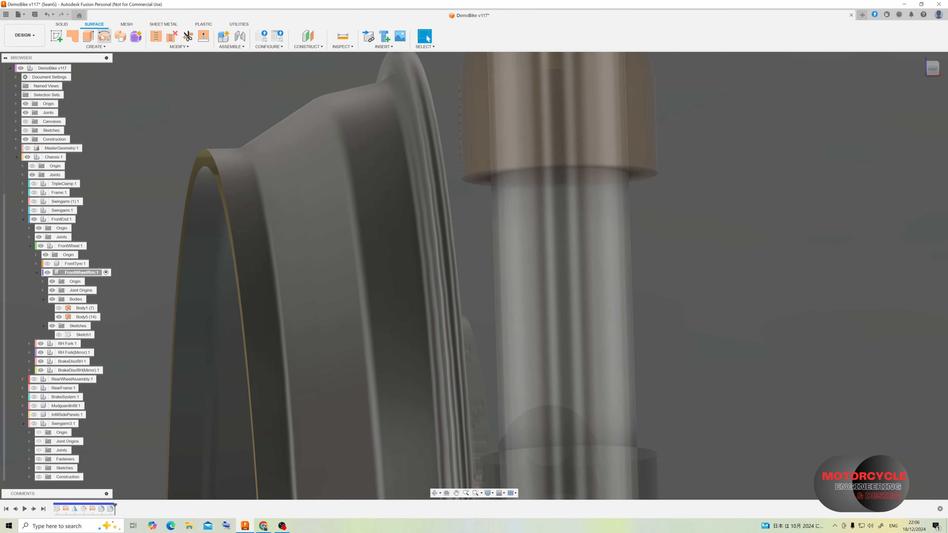
pyautogui.click(179, 46)
pyautogui.click(164, 62)
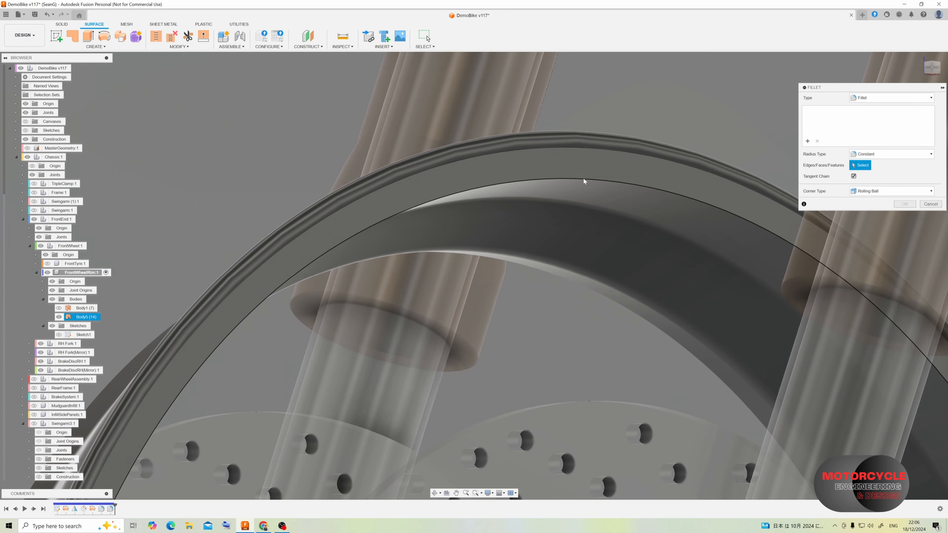
pyautogui.click(583, 180)
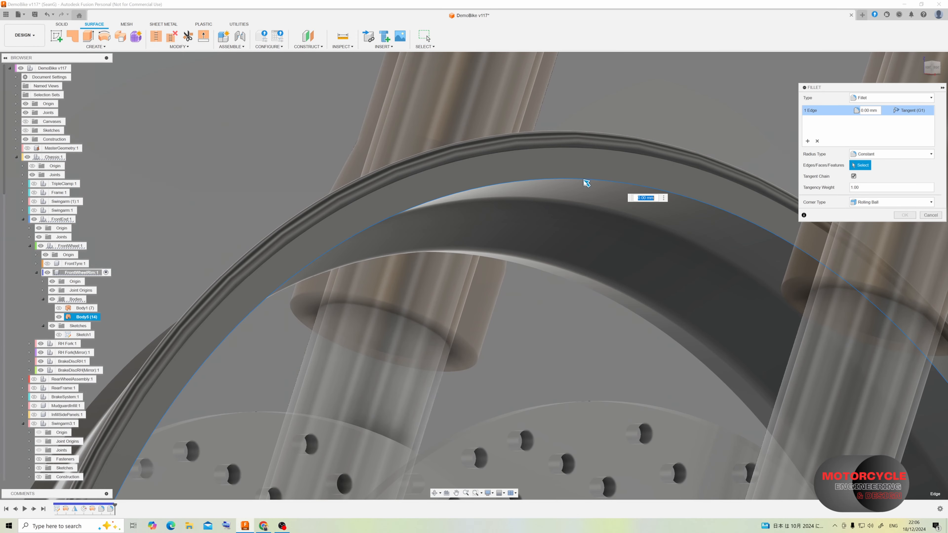
pyautogui.write('5')
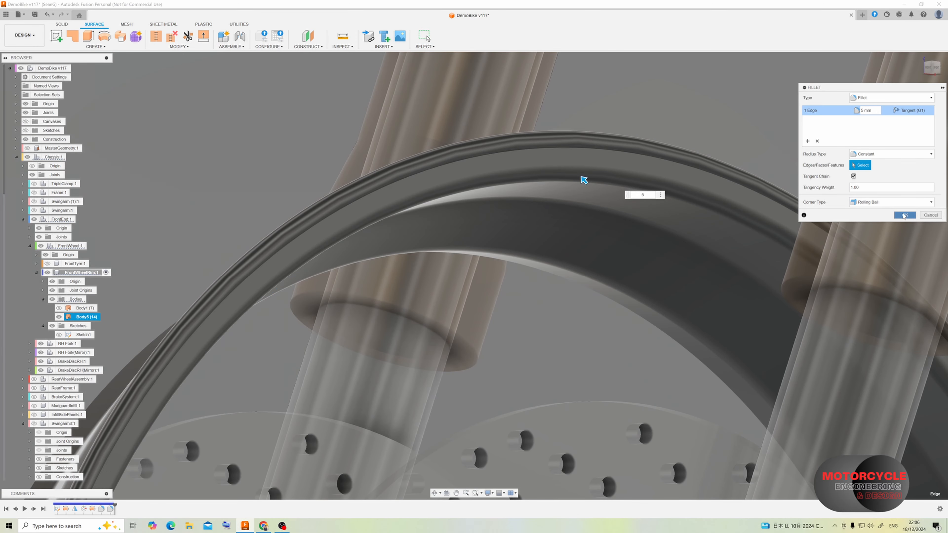
# - Mirror the half-rim surface body across the wheel's centre plane with the Join operation
pyautogui.scroll(-3, 666, 185)
pyautogui.keyDown('shift'); pyautogui.moveTo(650, 188); pyautogui.dragTo(702, 206, button='middle'); pyautogui.keyUp('shift')
pyautogui.scroll(-3, 543, 181)
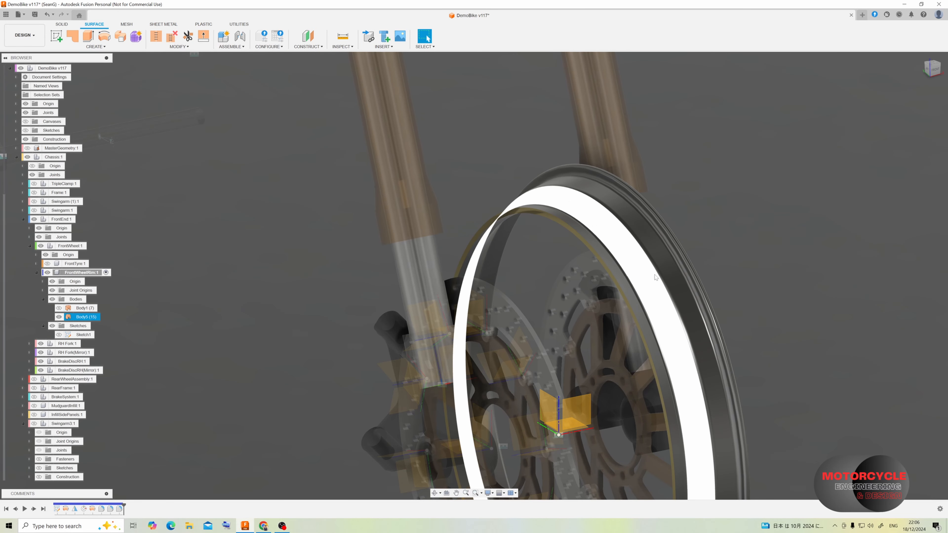
pyautogui.keyDown('shift'); pyautogui.moveTo(654, 275); pyautogui.dragTo(633, 251, button='middle'); pyautogui.keyUp('shift')
pyautogui.scroll(2, 627, 227)
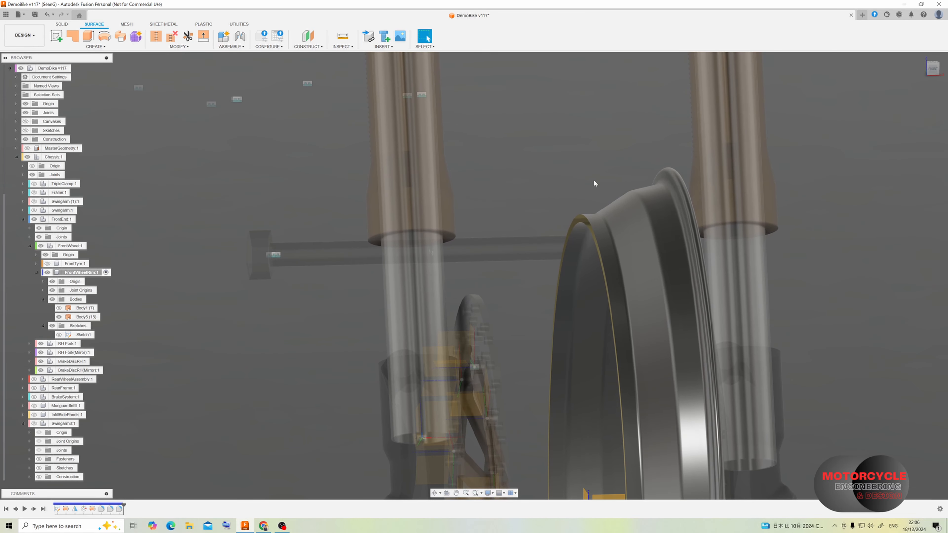
pyautogui.click(102, 47)
pyautogui.click(62, 144)
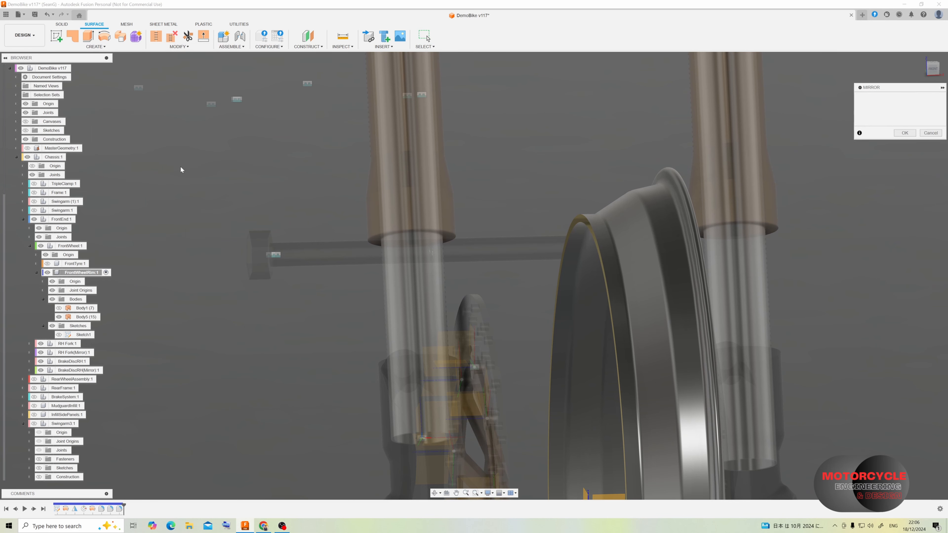
pyautogui.click(689, 179)
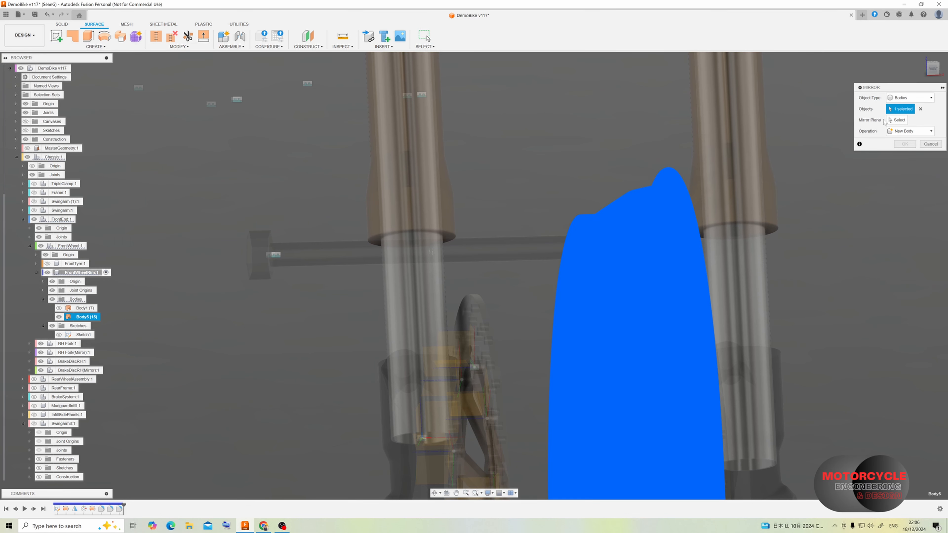
pyautogui.scroll(-5, 769, 153)
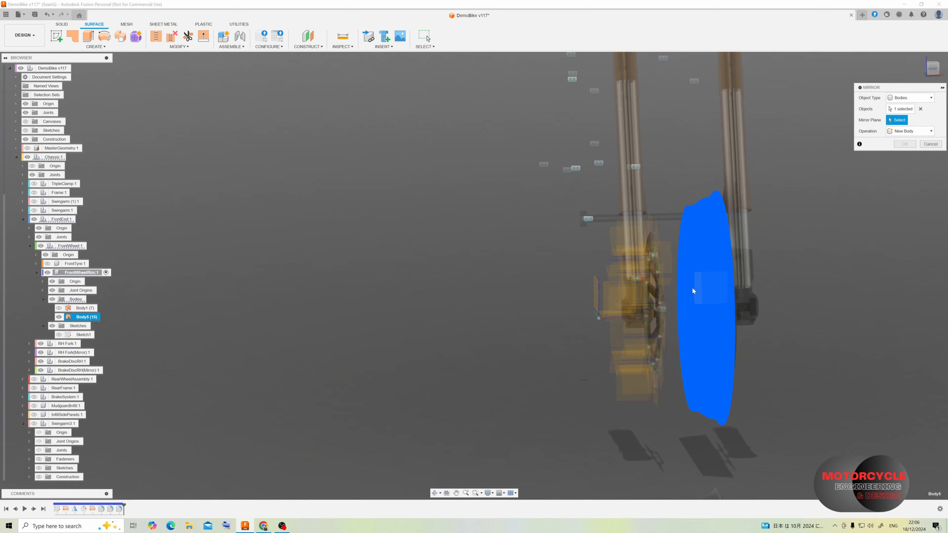
pyautogui.keyDown('shift'); pyautogui.moveTo(696, 290); pyautogui.dragTo(700, 270, button='middle'); pyautogui.keyUp('shift')
pyautogui.click(706, 266)
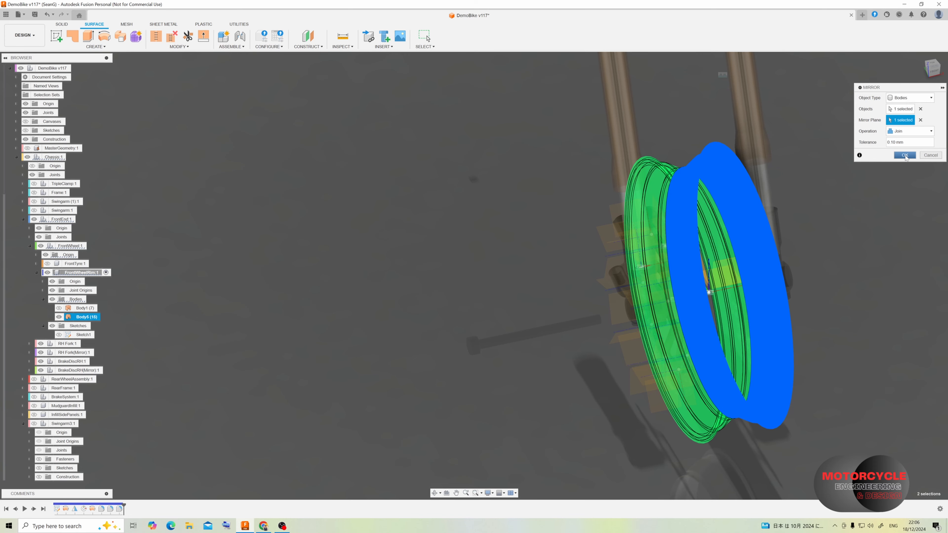
pyautogui.click(905, 156)
pyautogui.scroll(2, 756, 202)
pyautogui.moveTo(716, 208)
pyautogui.keyDown('shift'); pyautogui.mouseDown(button='middle')
pyautogui.moveTo(700, 194)
pyautogui.moveTo(706, 210)
pyautogui.moveTo(698, 208)
pyautogui.moveTo(810, 204)
pyautogui.moveTo(735, 209)
pyautogui.mouseUp(button='middle'); pyautogui.keyUp('shift')
pyautogui.press('Escape')
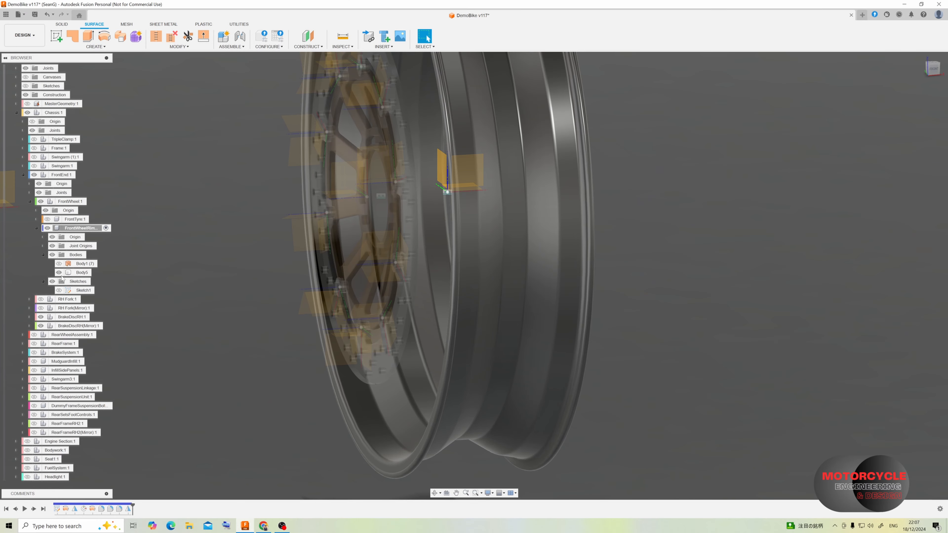
# - Hide the rim body and start a sketch on the vertical origin plane that contains the wheel axle axis
pyautogui.click(59, 273)
pyautogui.scroll(-3, 354, 379)
pyautogui.scroll(2, 392, 274)
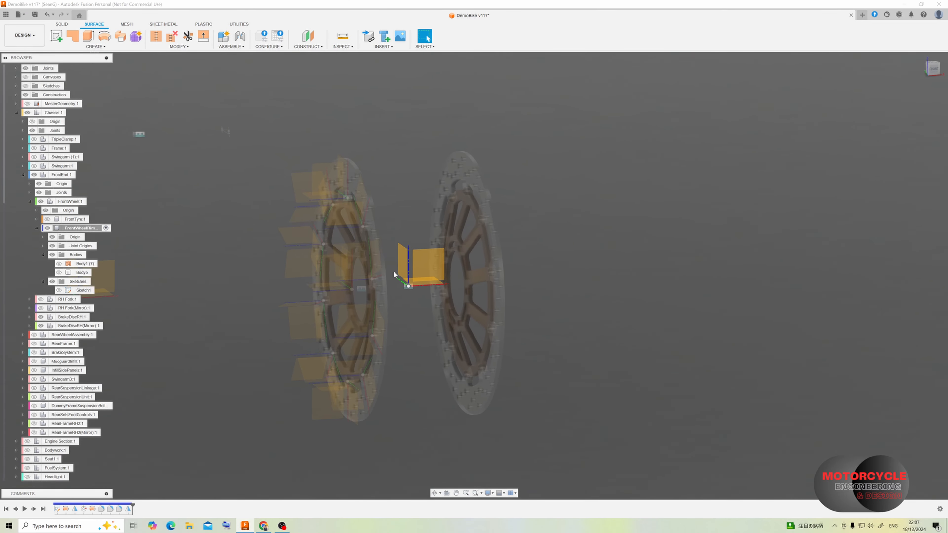
pyautogui.click(58, 35)
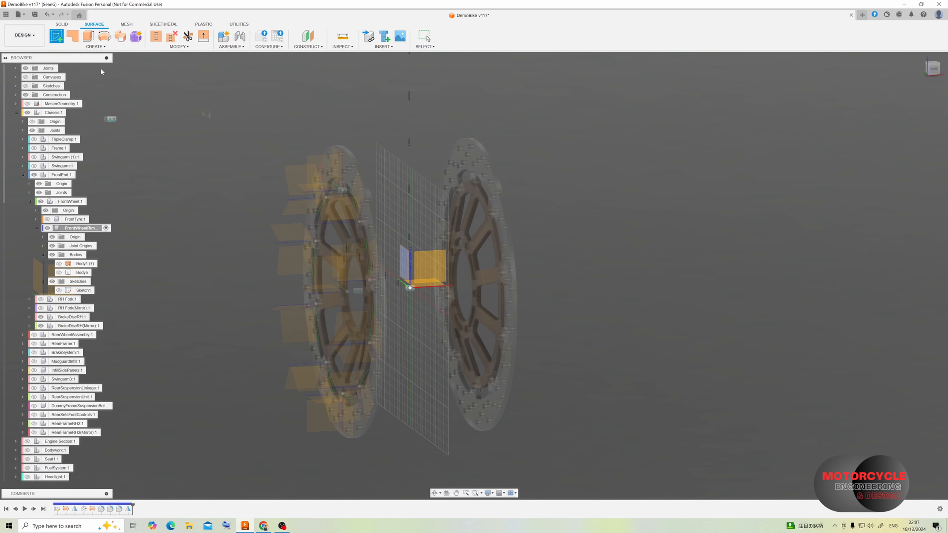
pyautogui.click(435, 260)
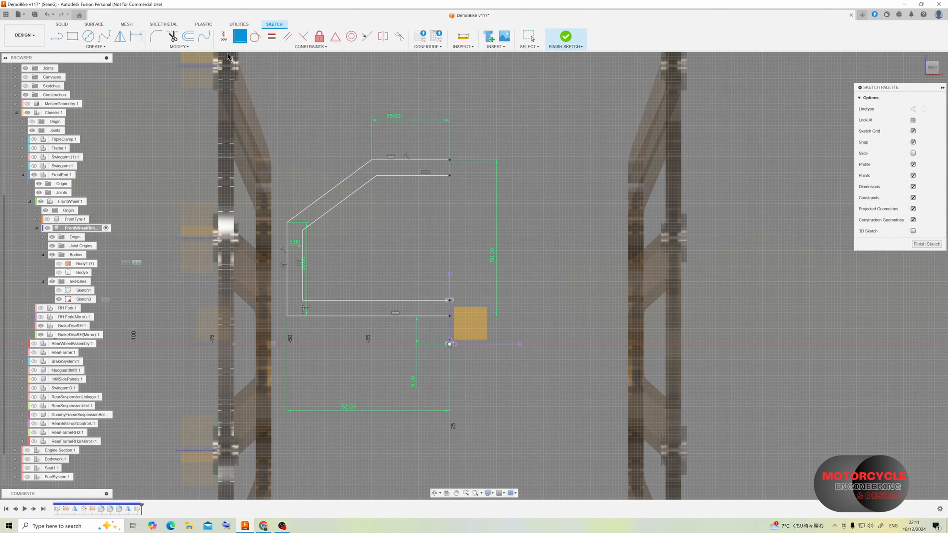
# - Mirror the eight lines of the hub's half-profile about the vertical construction centreline and finish the sketch
pyautogui.click(120, 36)
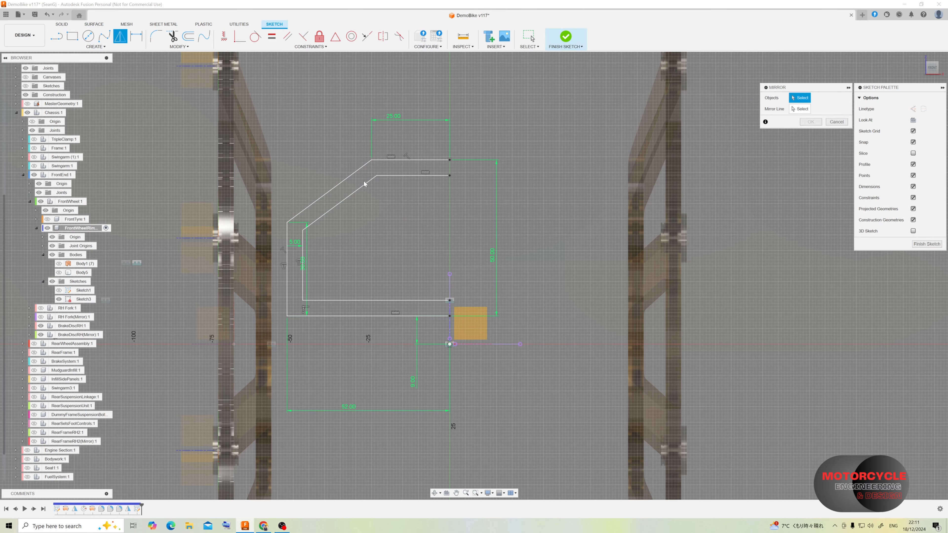
pyautogui.click(424, 159)
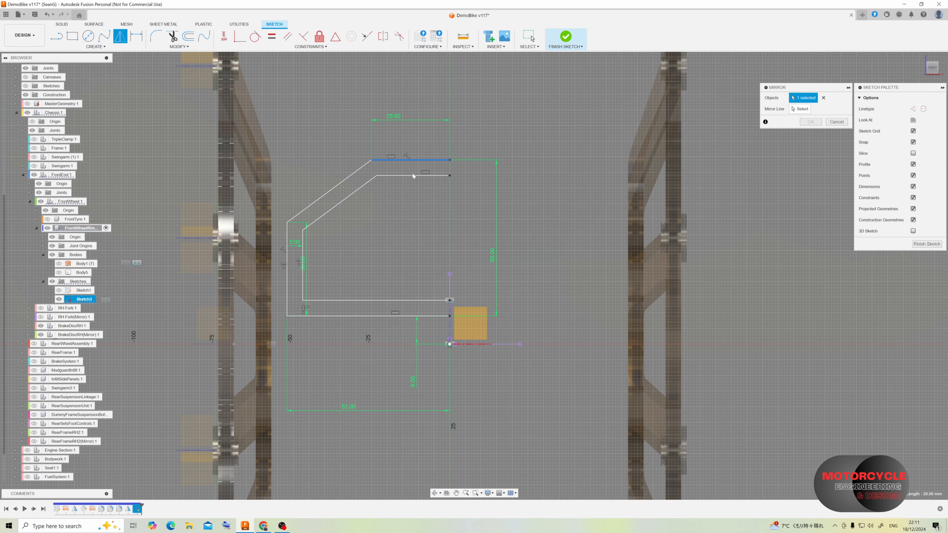
pyautogui.click(362, 167)
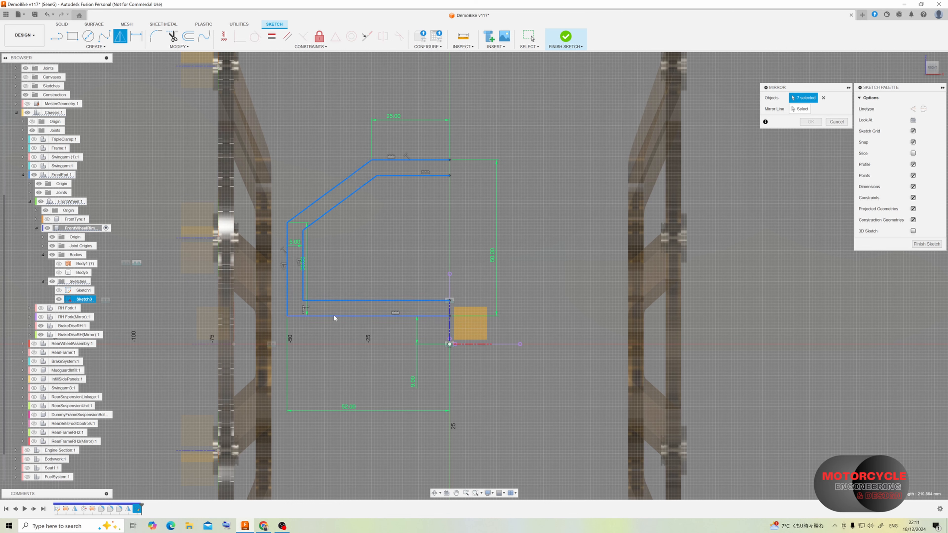
pyautogui.click(799, 109)
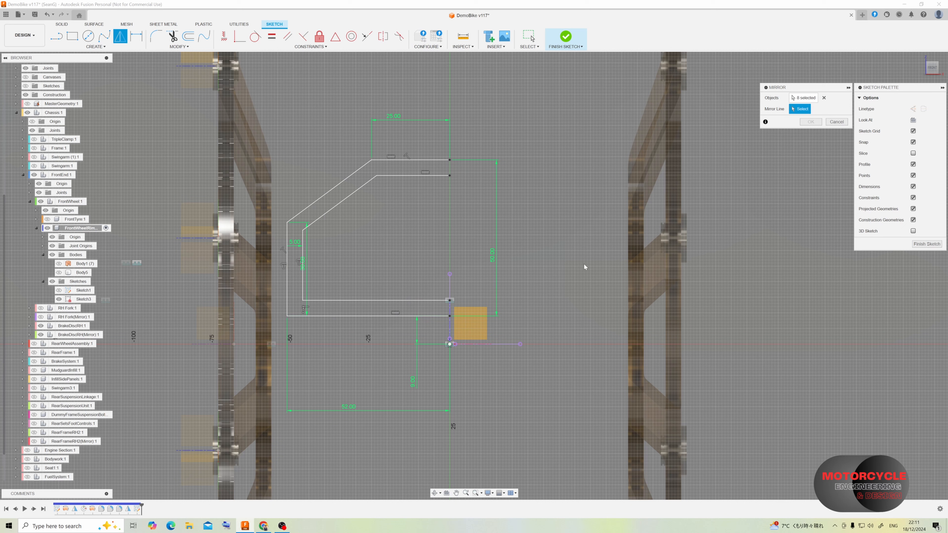
pyautogui.click(449, 326)
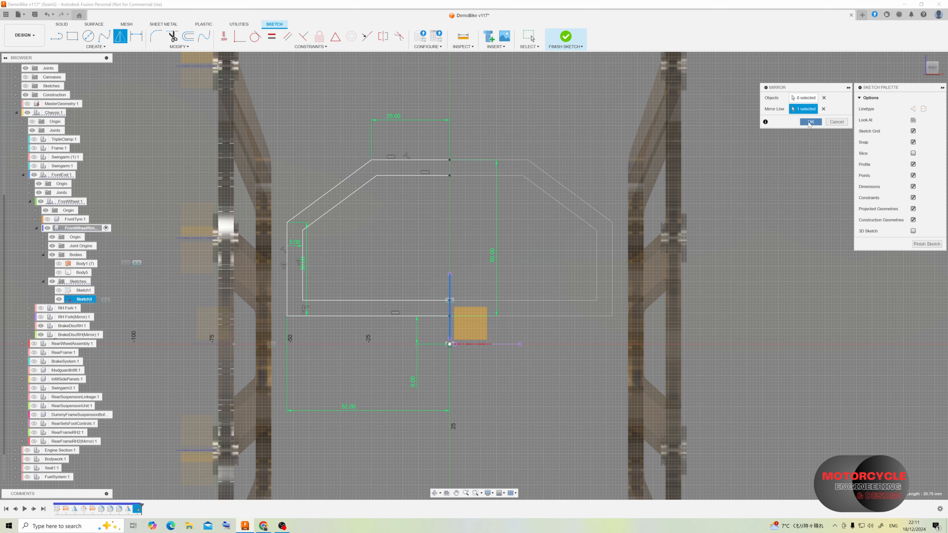
pyautogui.press('Return')
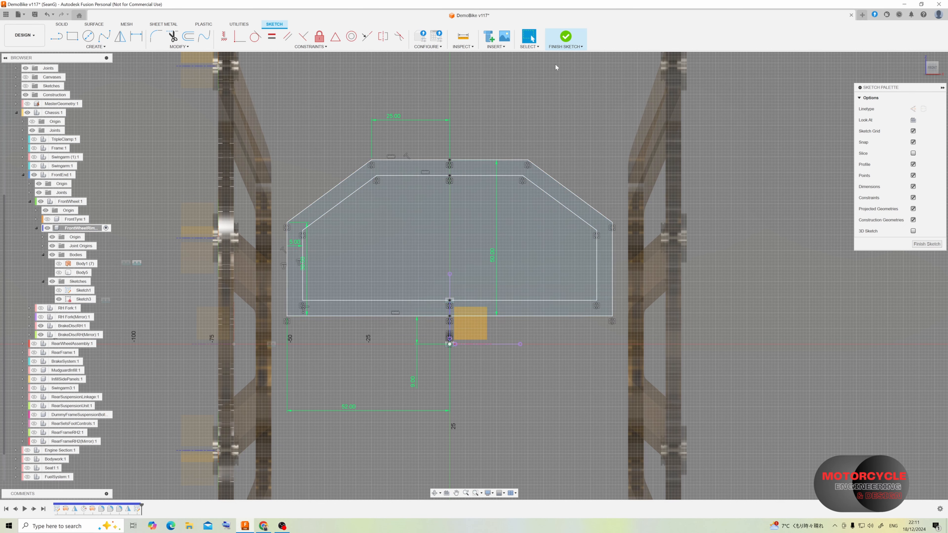
pyautogui.click(565, 36)
# - Revolve the hub's closed ring profile 360° about the wheel axle axis as a new body
pyautogui.click(88, 36)
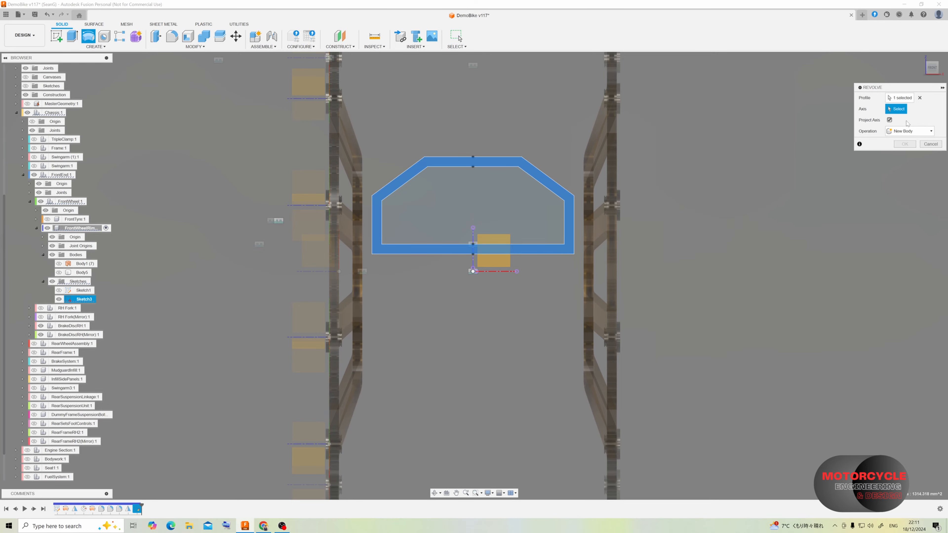
pyautogui.click(494, 272)
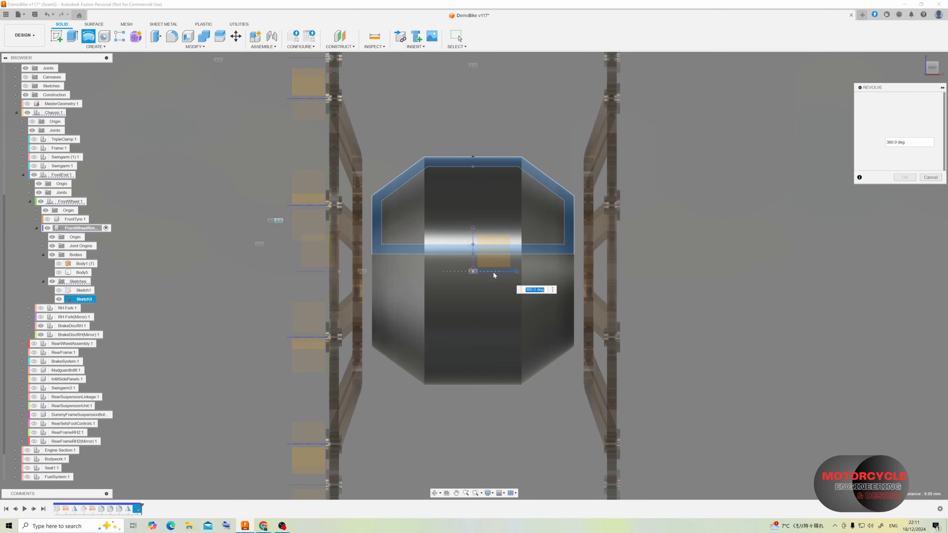
pyautogui.keyDown('shift'); pyautogui.moveTo(467, 211); pyautogui.dragTo(529, 211, button='middle'); pyautogui.keyUp('shift')
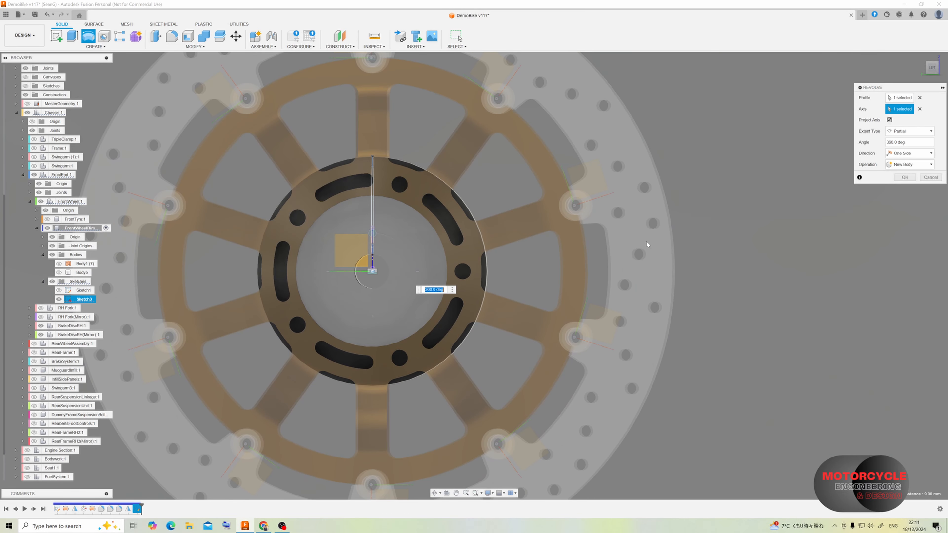
pyautogui.click(904, 178)
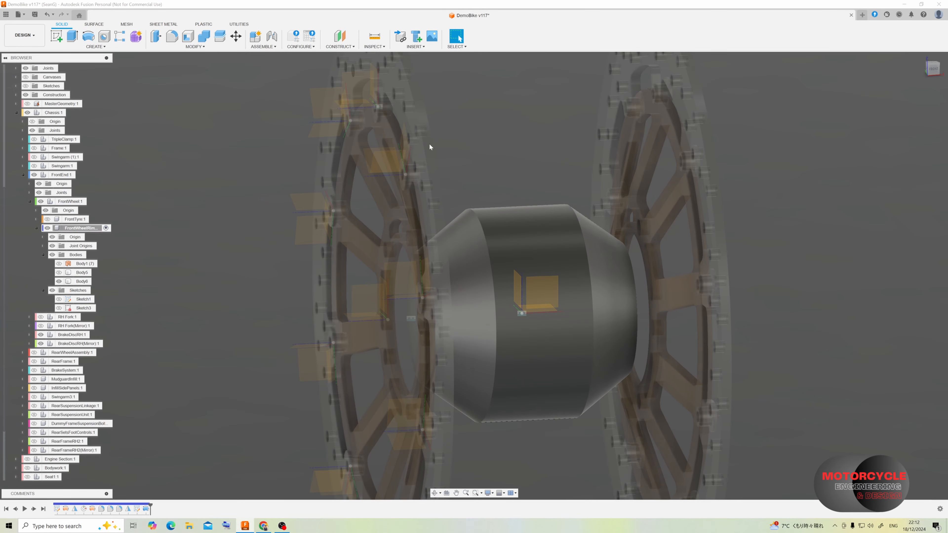
# - Offset a plane from the YZ plane towards the brake disc and sketch concentric circles on it, centred on a disc mounting hole
pyautogui.click(515, 283)
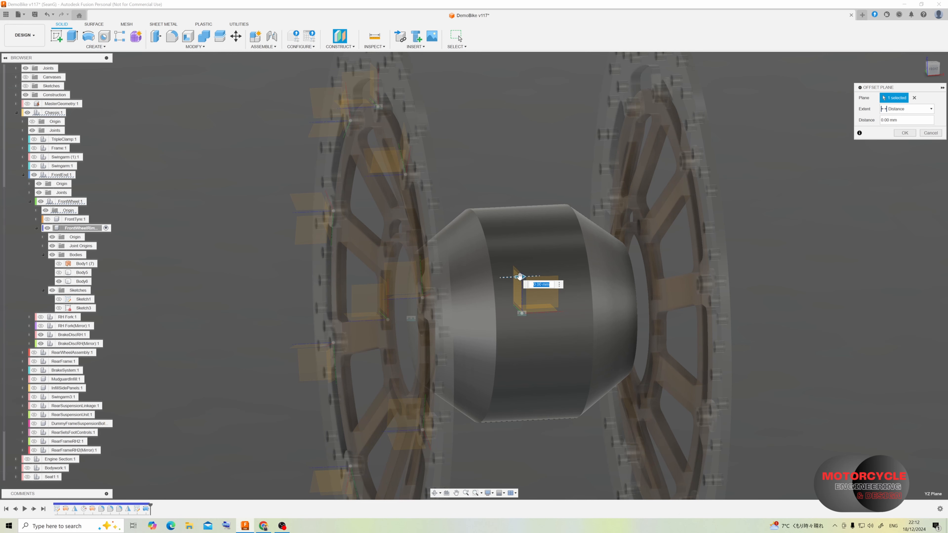
pyautogui.moveTo(520, 277); pyautogui.dragTo(406, 272)
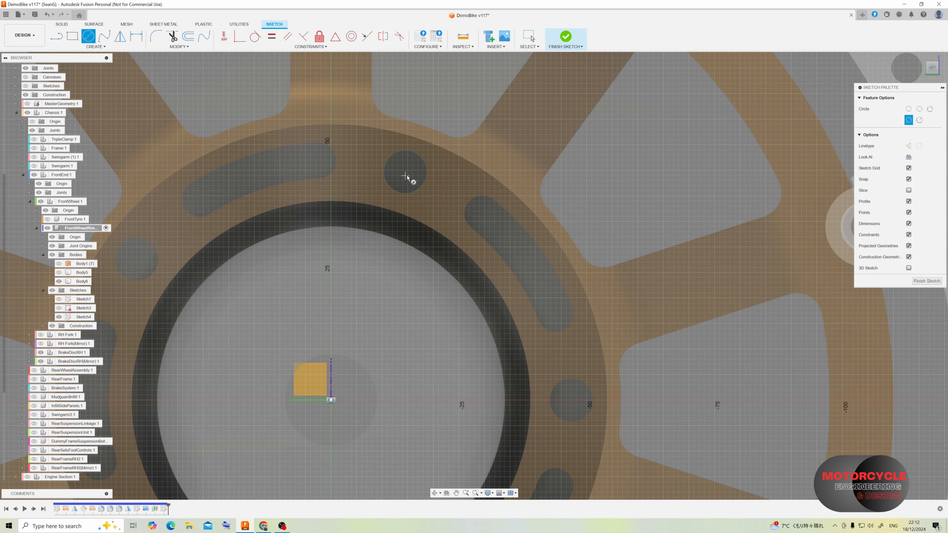
pyautogui.click(405, 172)
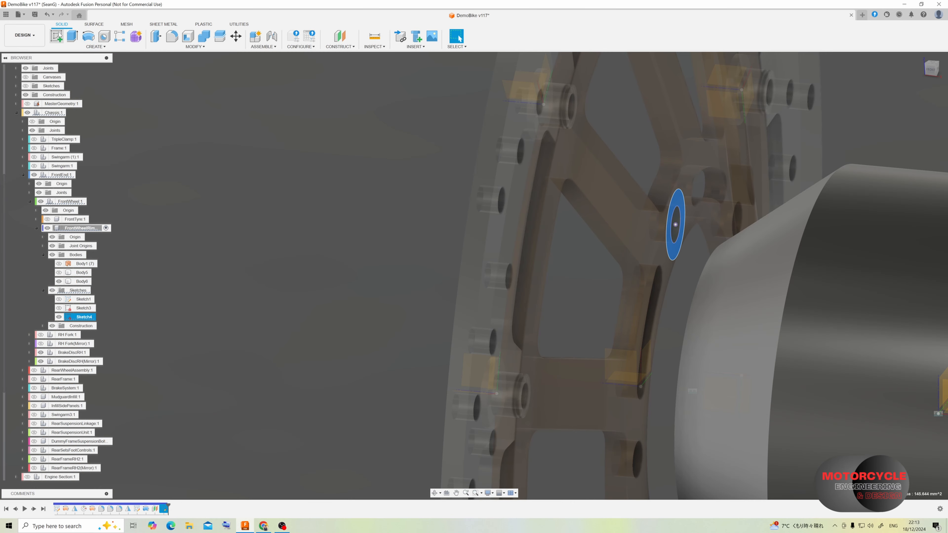
# - Extrude the ring profile at the disc mounting hole 51 mm into the hub with the Join operation
pyautogui.press('e')
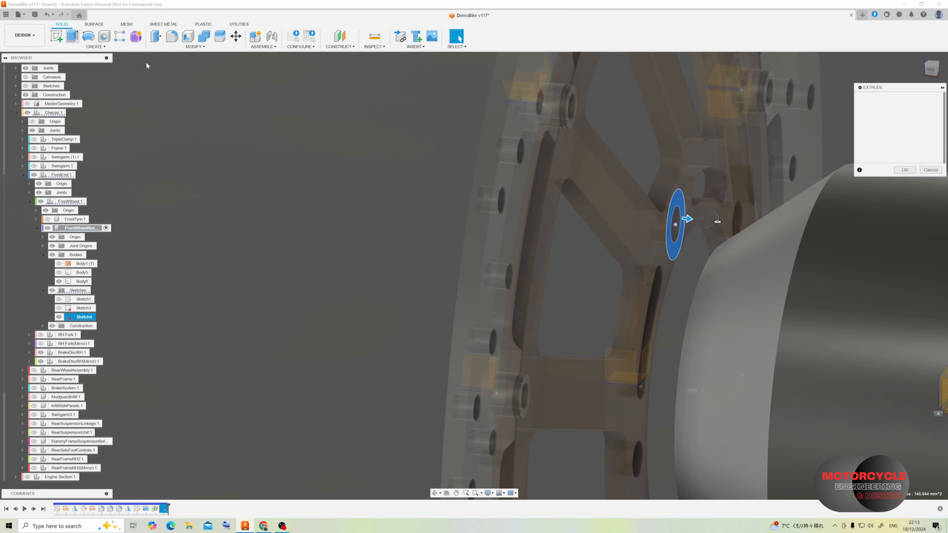
pyautogui.moveTo(694, 221); pyautogui.dragTo(914, 239)
pyautogui.scroll(-3, 659, 232)
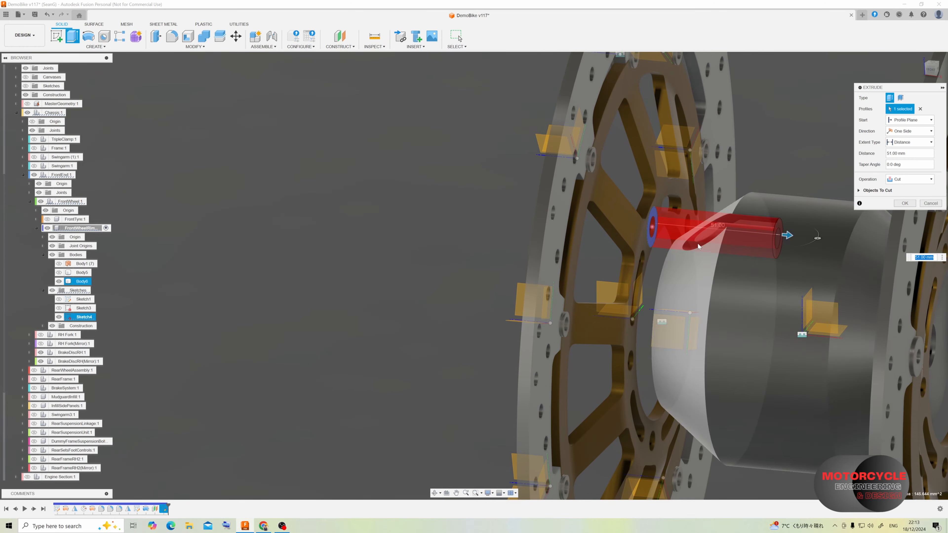
pyautogui.scroll(1, 773, 241)
pyautogui.click(910, 179)
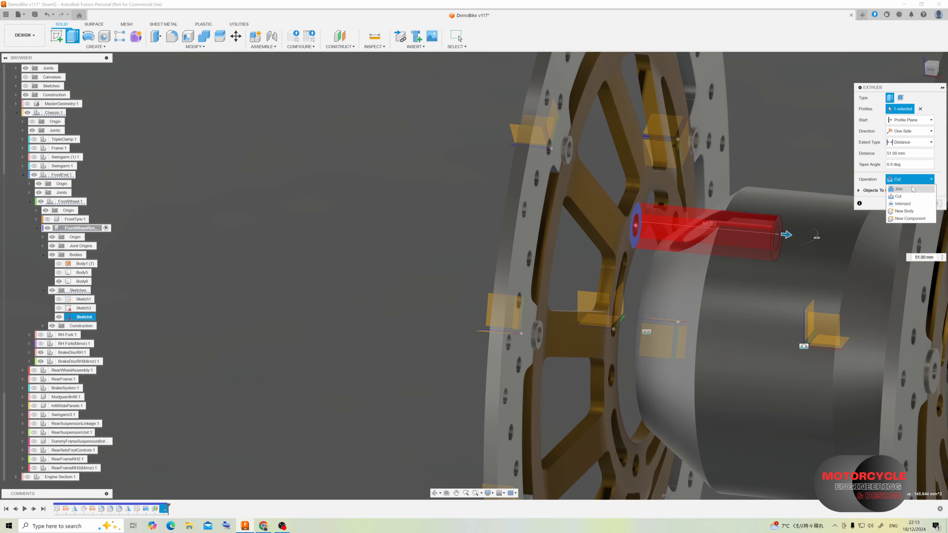
pyautogui.click(903, 188)
pyautogui.moveTo(746, 218); pyautogui.dragTo(636, 229, button='middle')
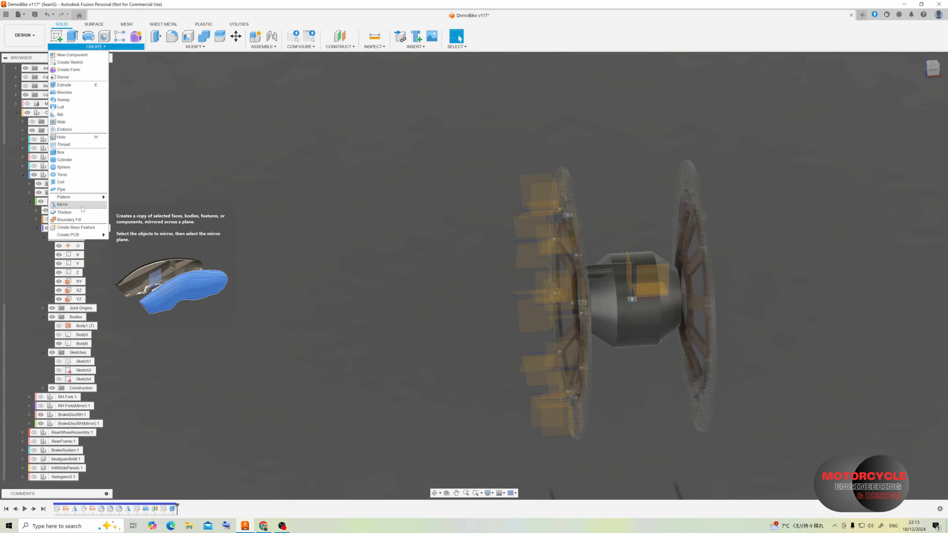
# - Pattern the extruded disc mounting boss feature around the X axis in a full circular pattern with a quantity of 5
pyautogui.moveTo(97, 196)
pyautogui.click(125, 204)
pyautogui.click(913, 108)
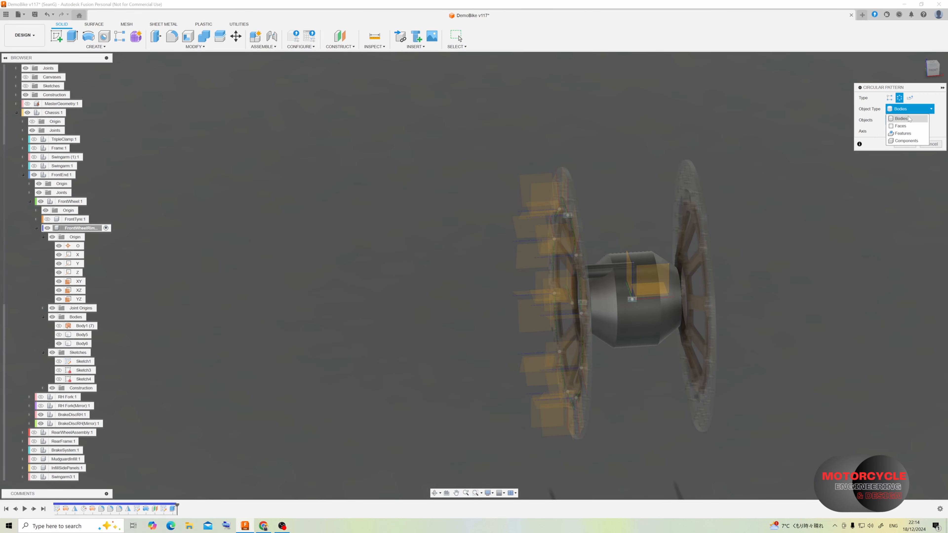
pyautogui.click(907, 134)
pyautogui.click(599, 272)
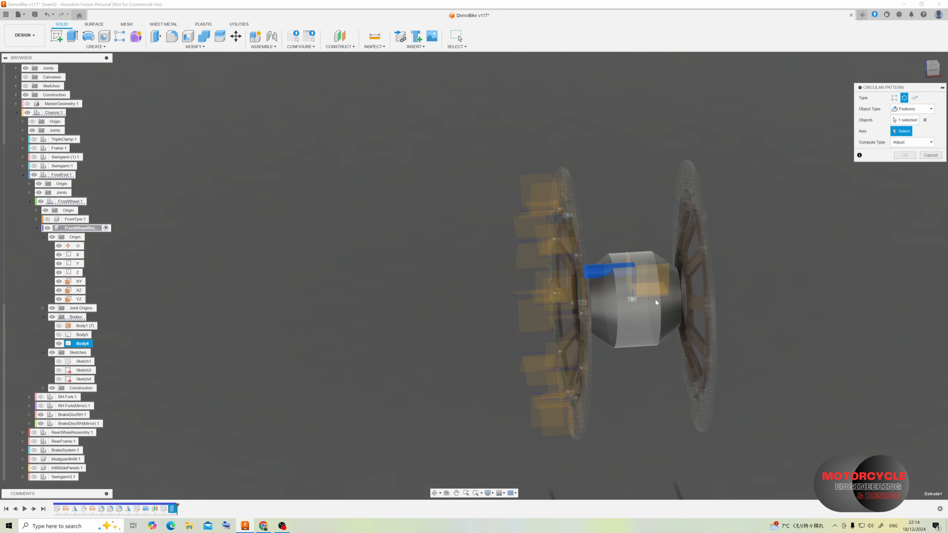
pyautogui.click(76, 257)
pyautogui.click(932, 163)
pyautogui.click(932, 163)
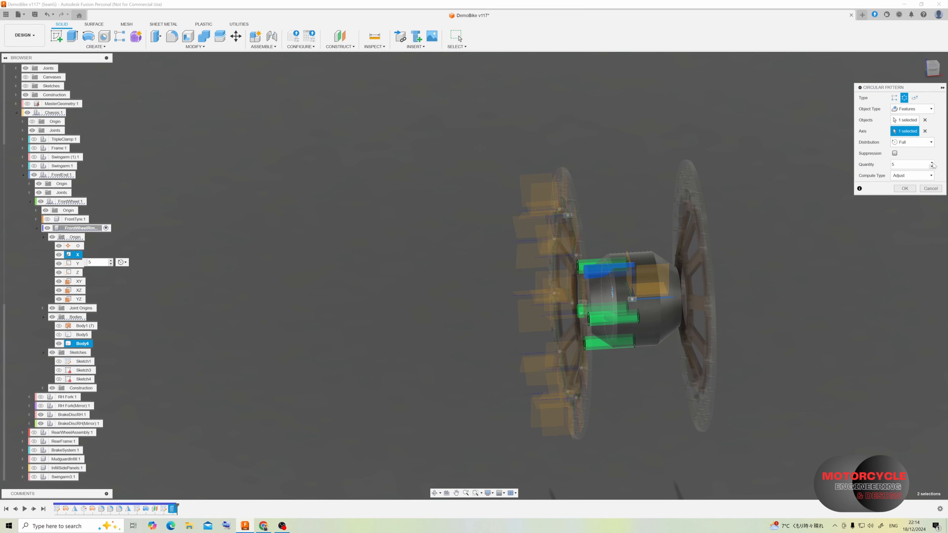
pyautogui.click(905, 189)
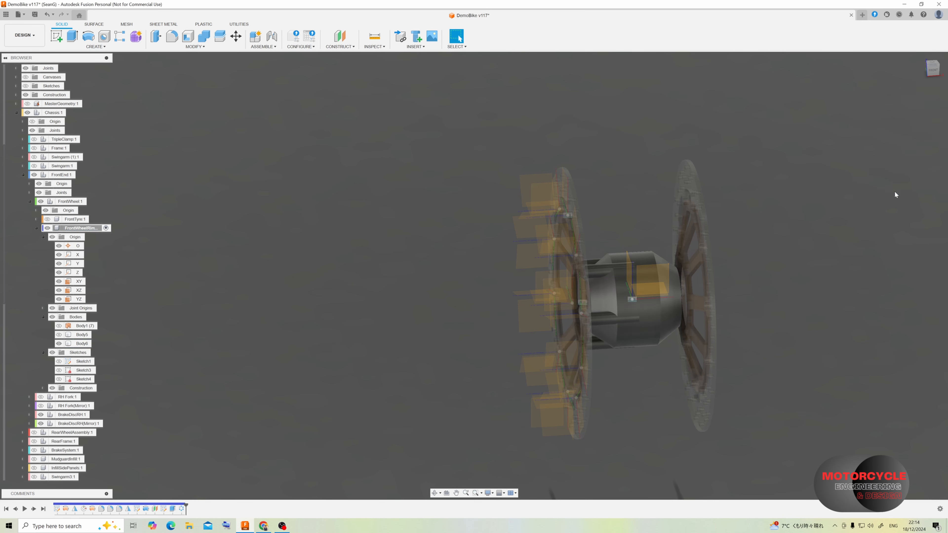
# - Mirror the hub revolve, the boss extrusion and its circular pattern as features across the YZ plane
pyautogui.scroll(3, 625, 316)
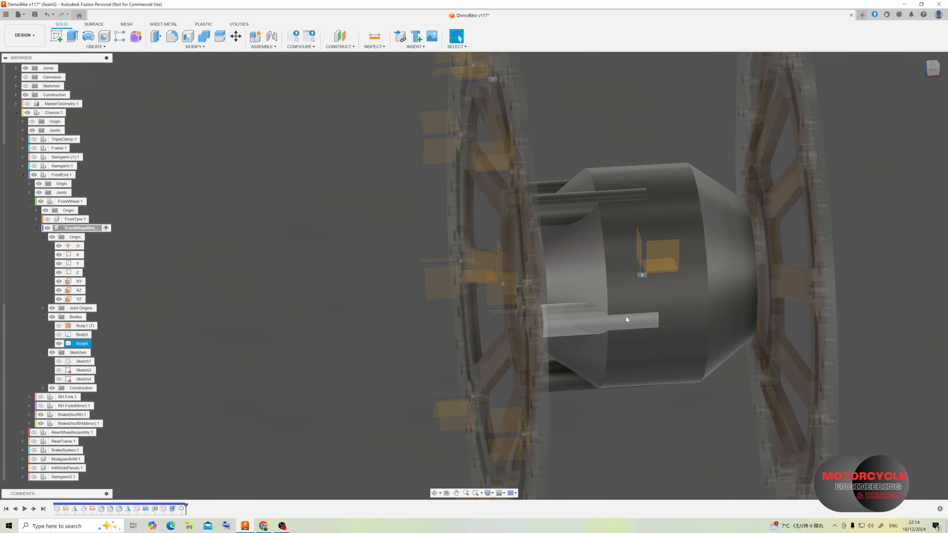
pyautogui.click(96, 46)
pyautogui.click(100, 202)
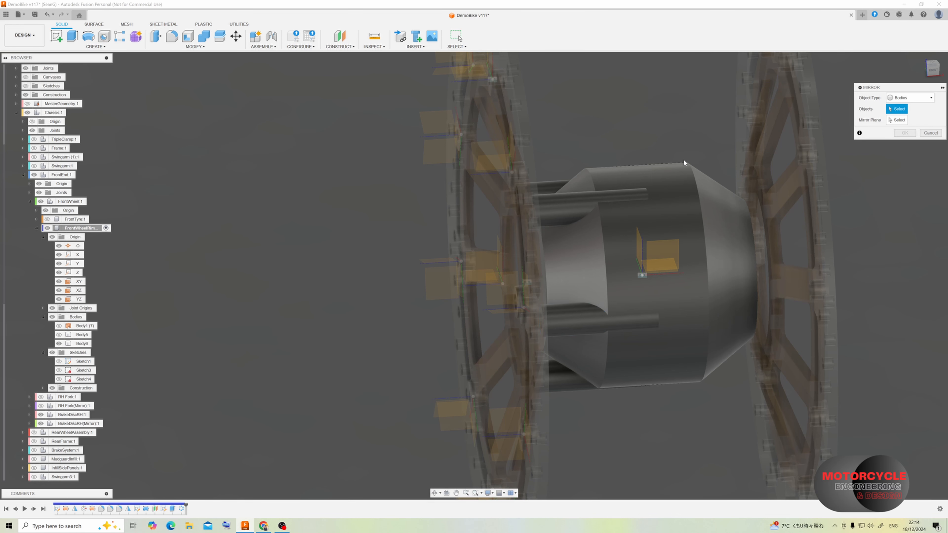
pyautogui.click(568, 180)
pyautogui.click(561, 187)
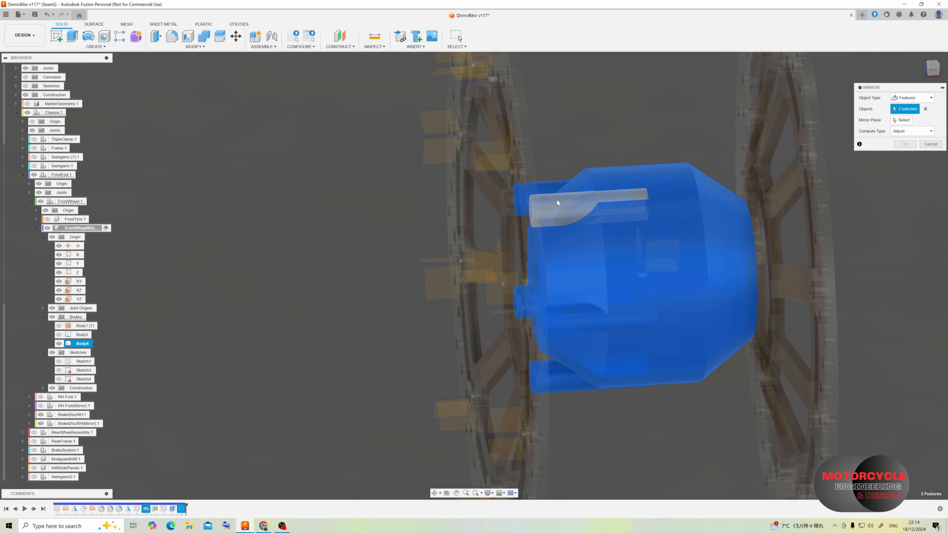
pyautogui.click(557, 200)
pyautogui.click(908, 121)
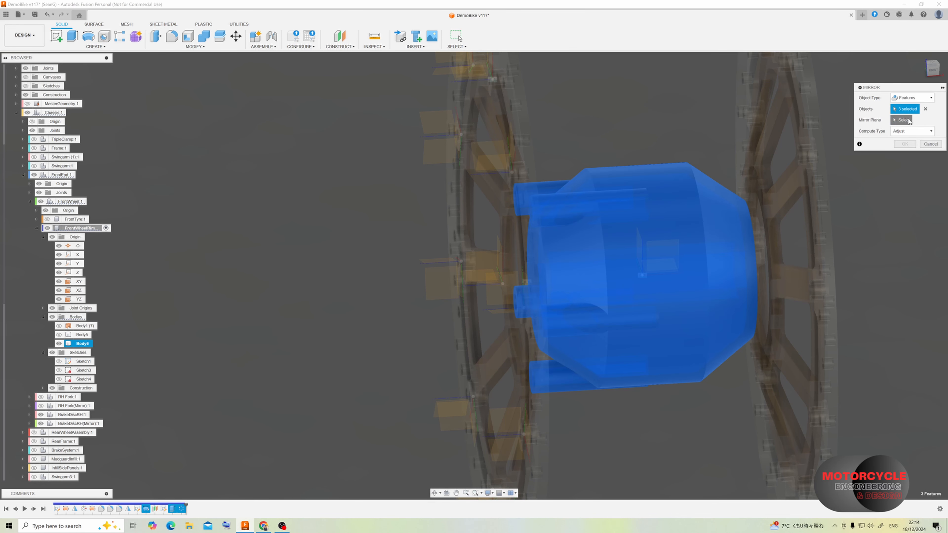
pyautogui.click(79, 299)
pyautogui.click(905, 144)
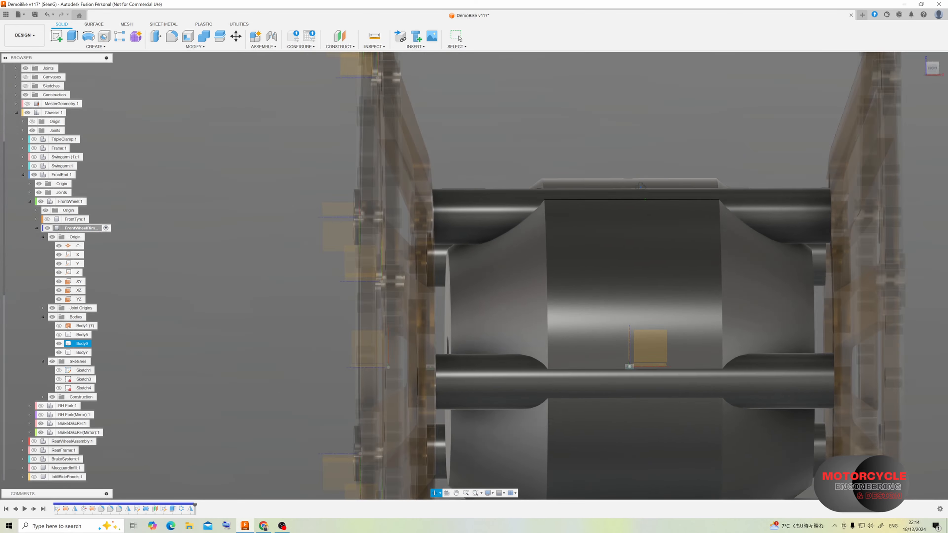
# - Sketch two concentric circles of 98 mm and 75 mm diameter centred on the hub axis
pyautogui.click(401, 334)
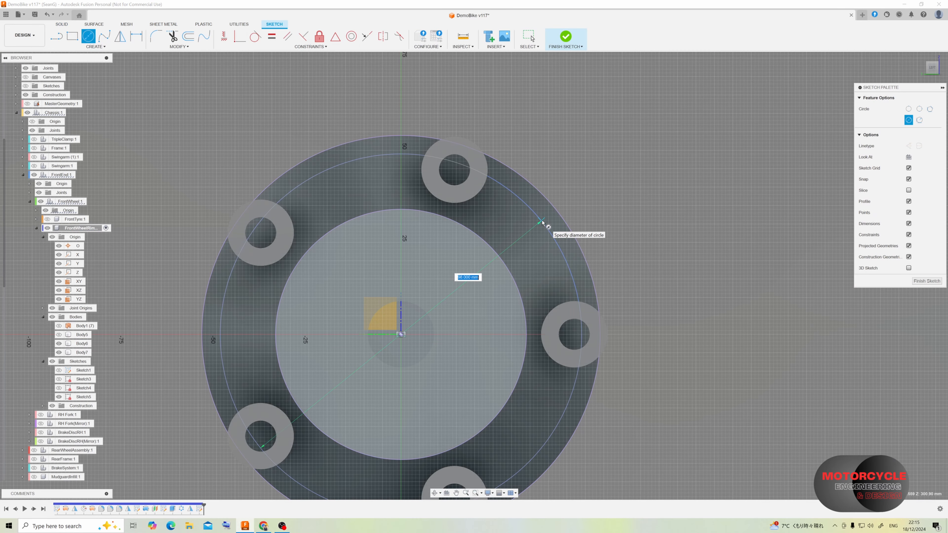
pyautogui.write('98')
pyautogui.press('Return')
pyautogui.press('Escape')
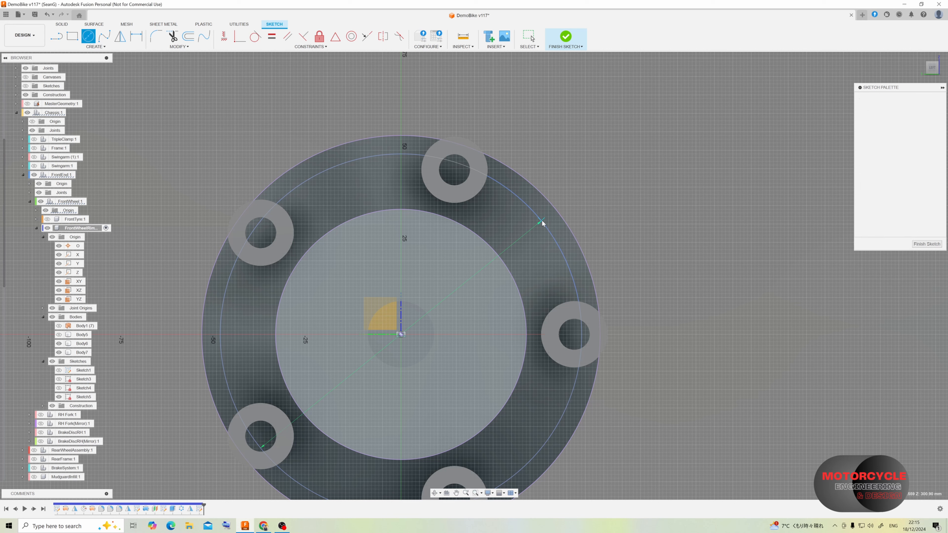
pyautogui.click(88, 36)
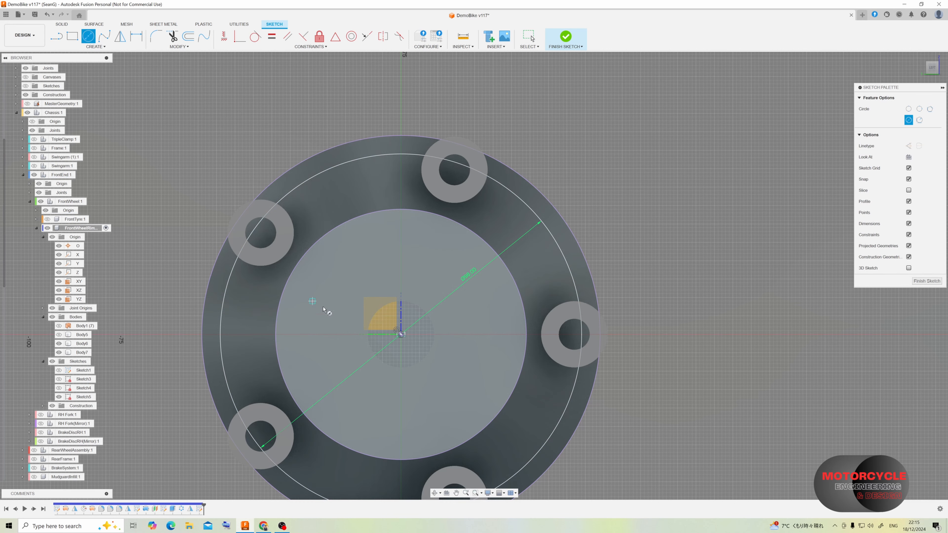
pyautogui.click(400, 334)
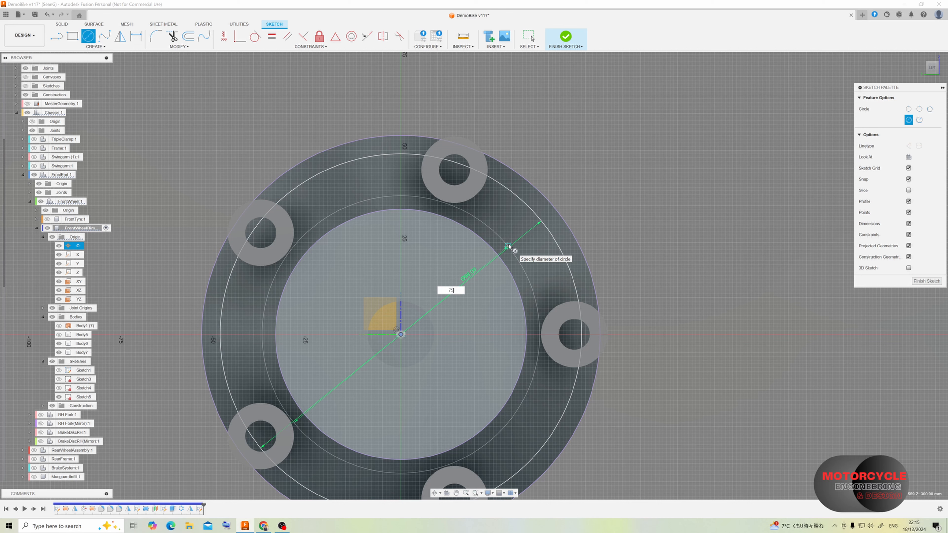
pyautogui.write('75')
pyautogui.press('Return')
pyautogui.press('Escape')
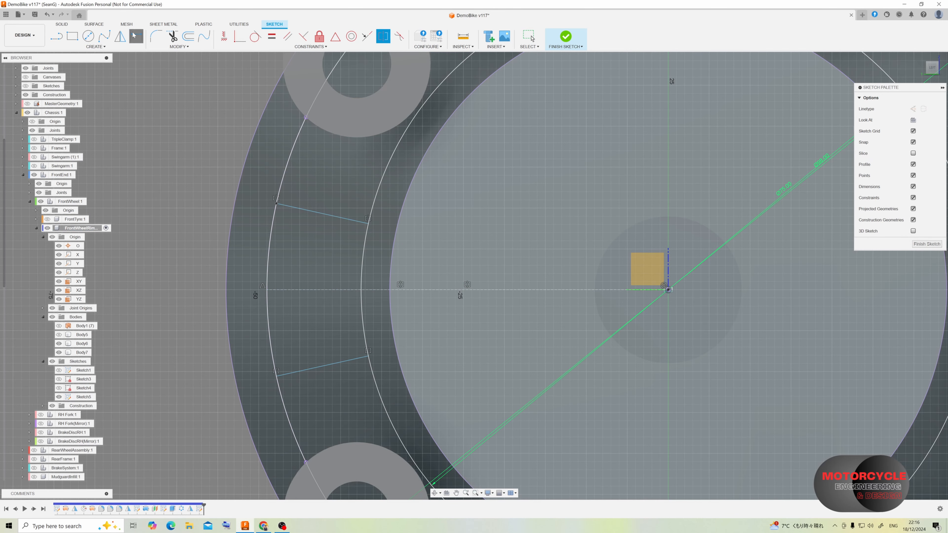
# - Dimension the cutout's upper line 8 mm and 12° from the centreline, and convert the leftover circle arcs to construction geometry before finishing the sketch
pyautogui.click(368, 224)
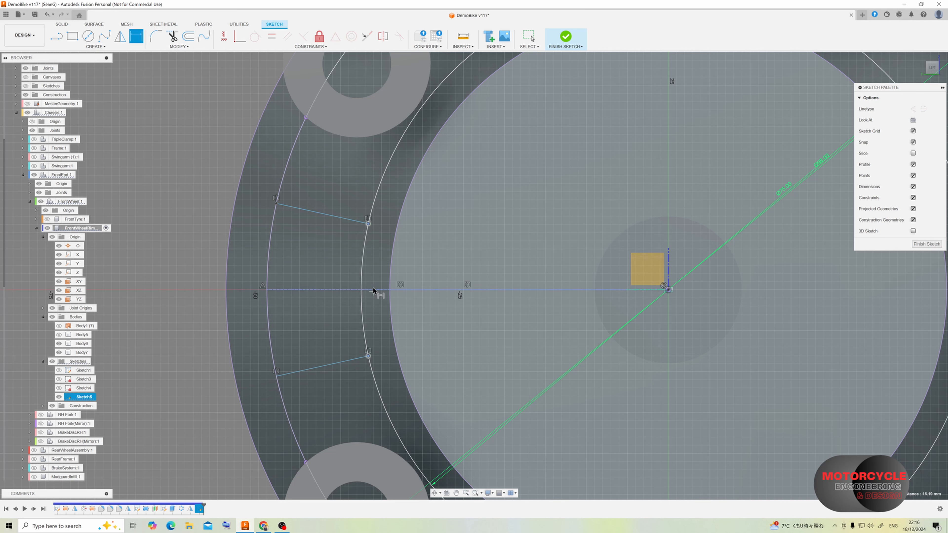
pyautogui.scroll(-5, 373, 290)
pyautogui.rightClick(257, 191)
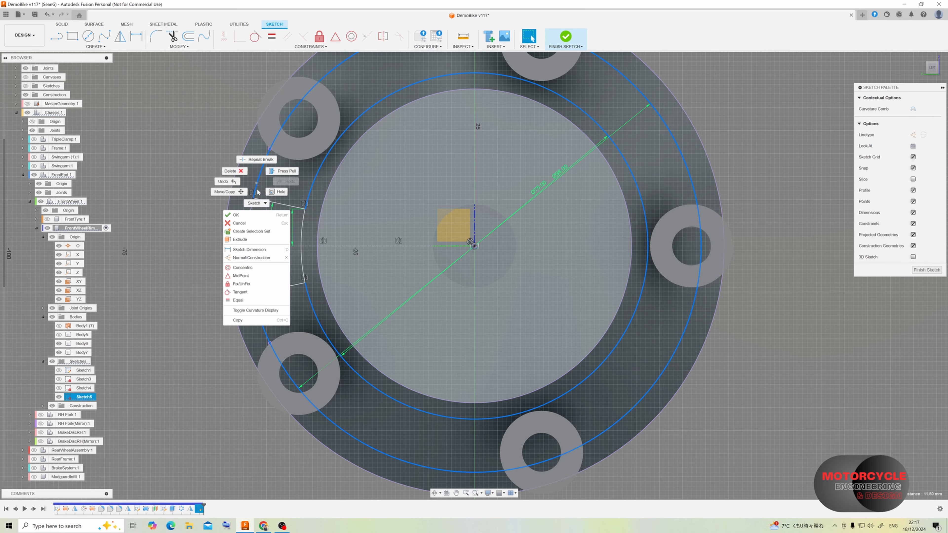
pyautogui.click(251, 258)
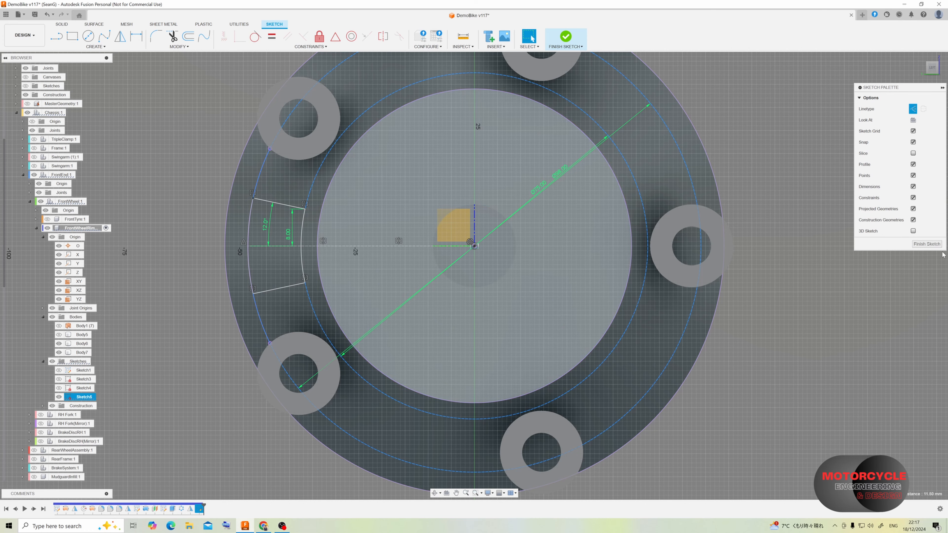
pyautogui.click(933, 245)
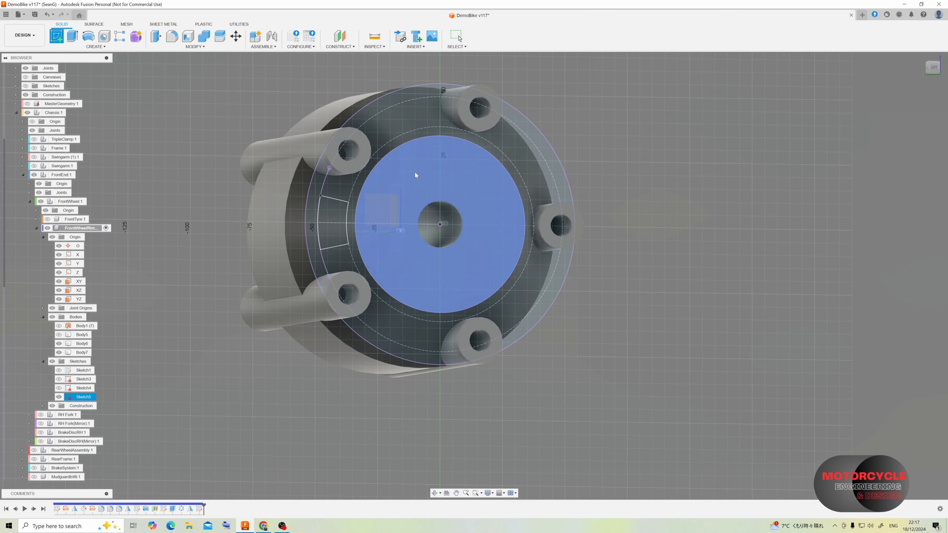
# - Start a sketch on the hub's flat end face and project the four cutout curves onto the sloped face along a vector
pyautogui.click(411, 169)
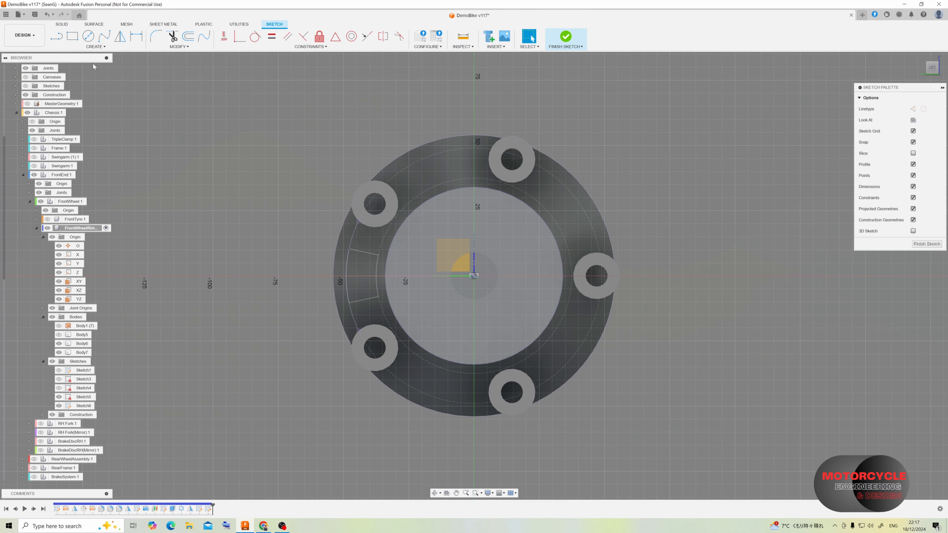
pyautogui.click(95, 46)
pyautogui.moveTo(112, 160)
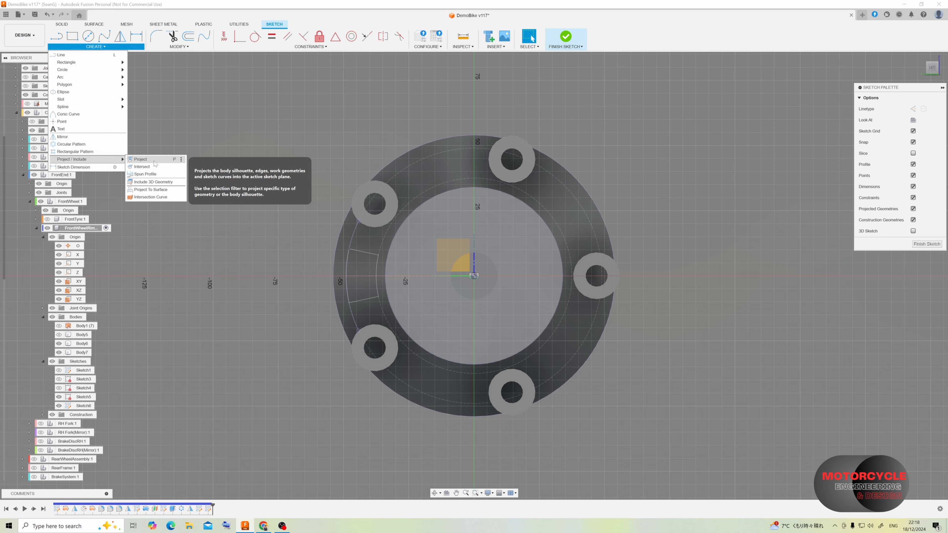
pyautogui.click(151, 190)
pyautogui.scroll(3, 442, 252)
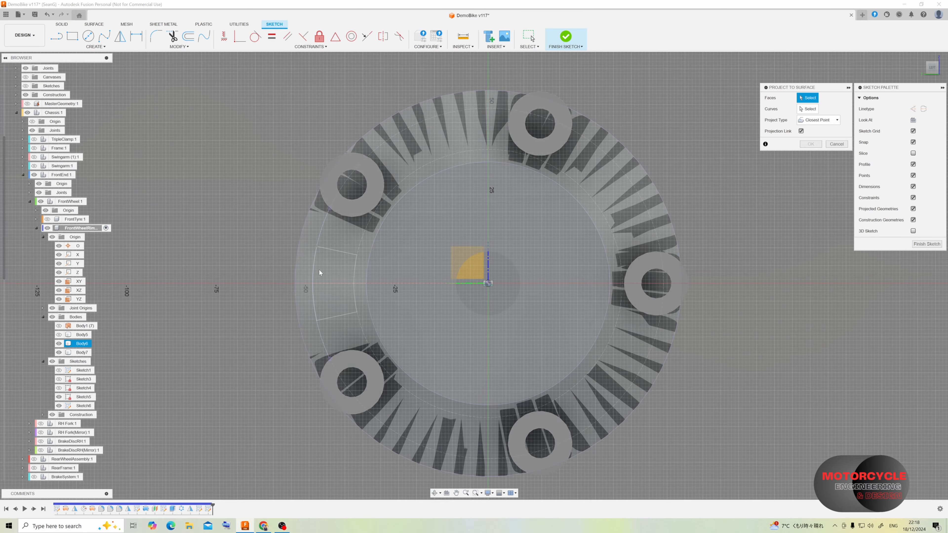
pyautogui.click(307, 273)
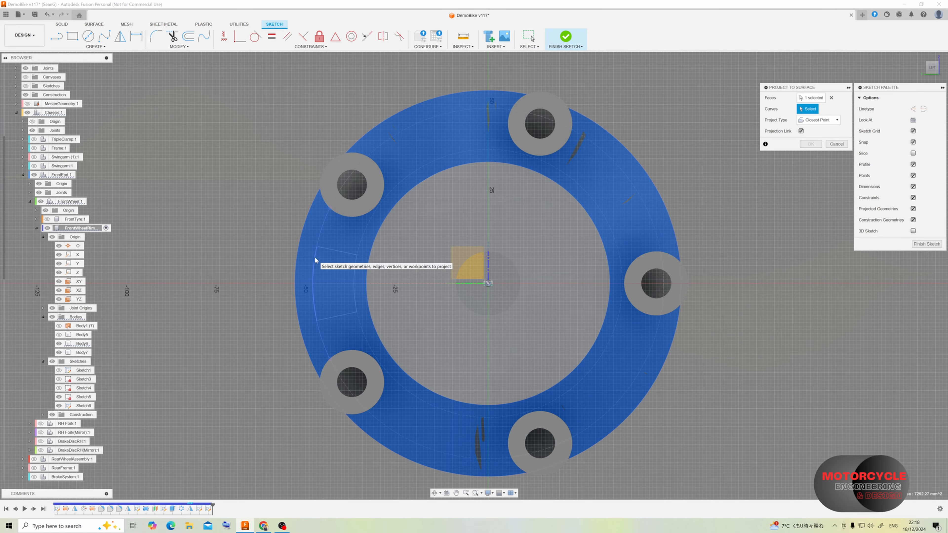
pyautogui.click(333, 250)
pyautogui.click(354, 271)
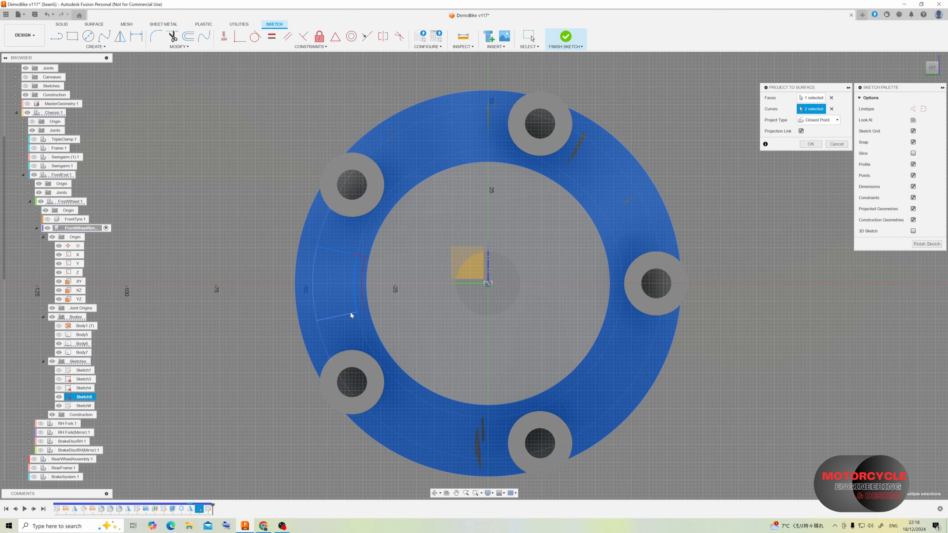
pyautogui.click(314, 299)
pyautogui.keyDown('shift'); pyautogui.moveTo(351, 259); pyautogui.dragTo(446, 263, button='middle'); pyautogui.keyUp('shift')
pyautogui.click(823, 120)
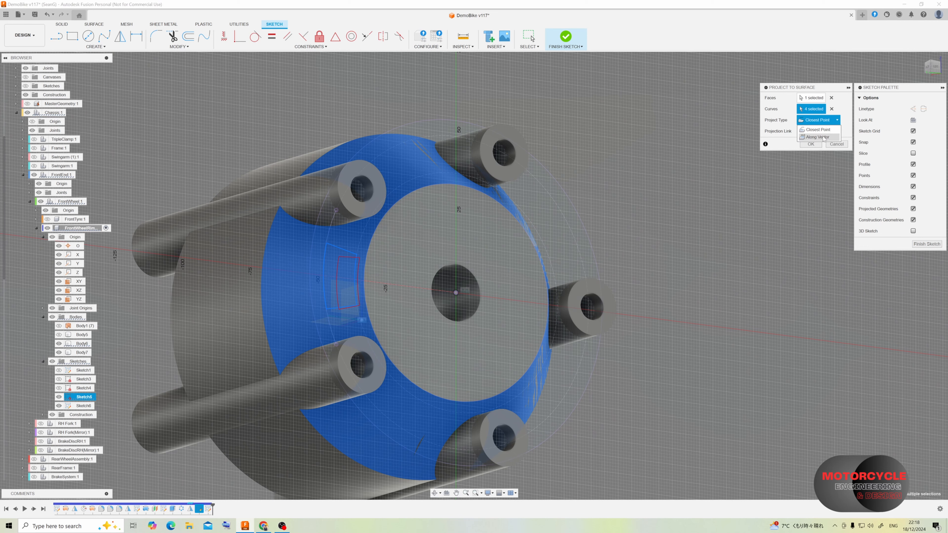
pyautogui.click(818, 137)
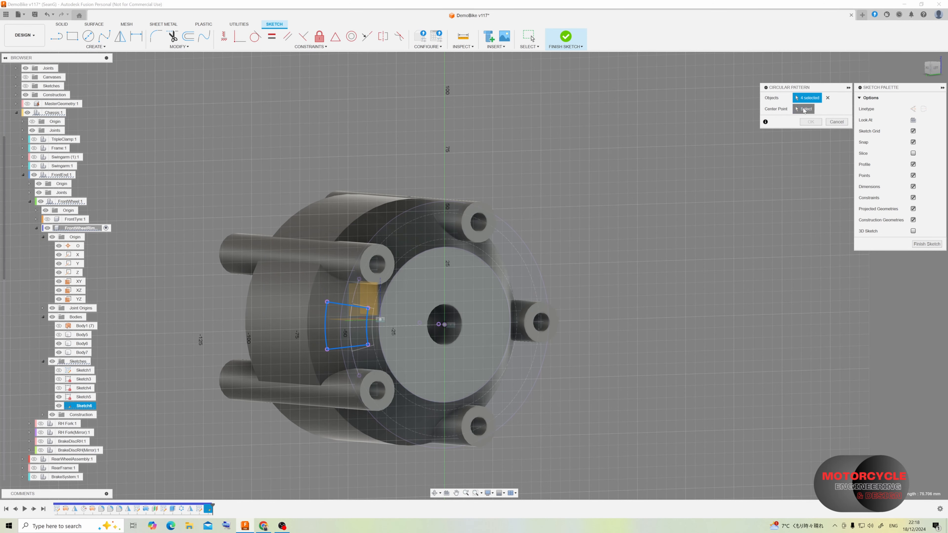
# - Pattern the four projected cutout curves around the hub centre in a full circular pattern with a quantity of 5
pyautogui.click(805, 109)
pyautogui.click(445, 324)
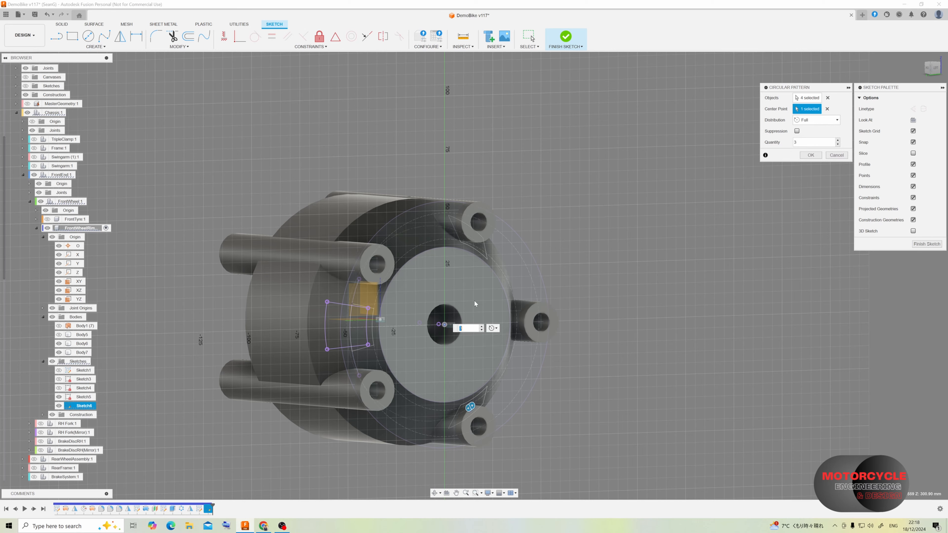
pyautogui.keyDown('shift'); pyautogui.moveTo(470, 407); pyautogui.dragTo(491, 402, button='middle'); pyautogui.keyUp('shift')
pyautogui.click(838, 140)
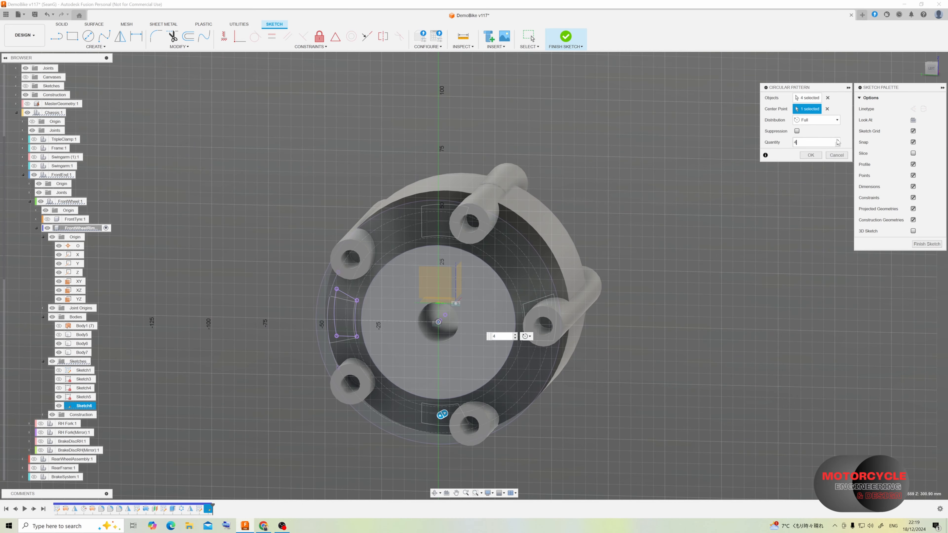
pyautogui.click(837, 140)
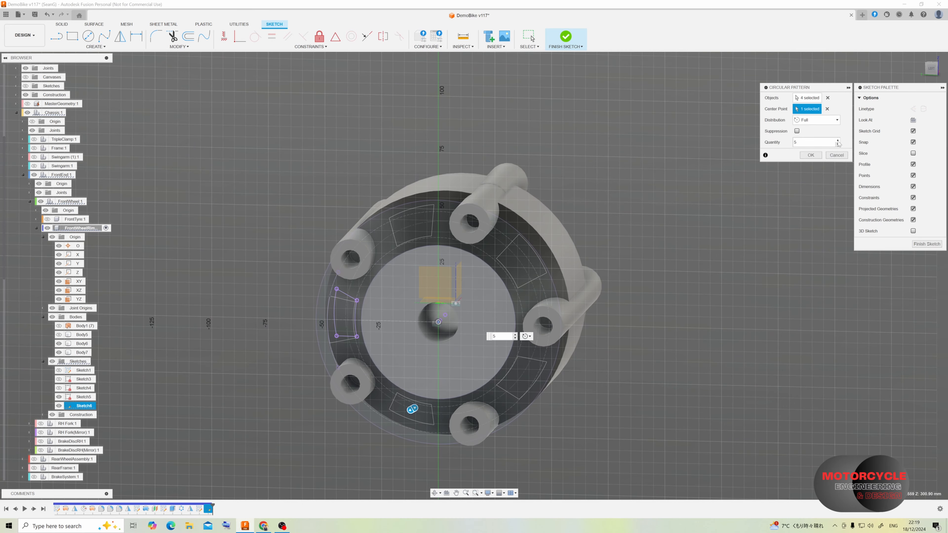
pyautogui.click(810, 156)
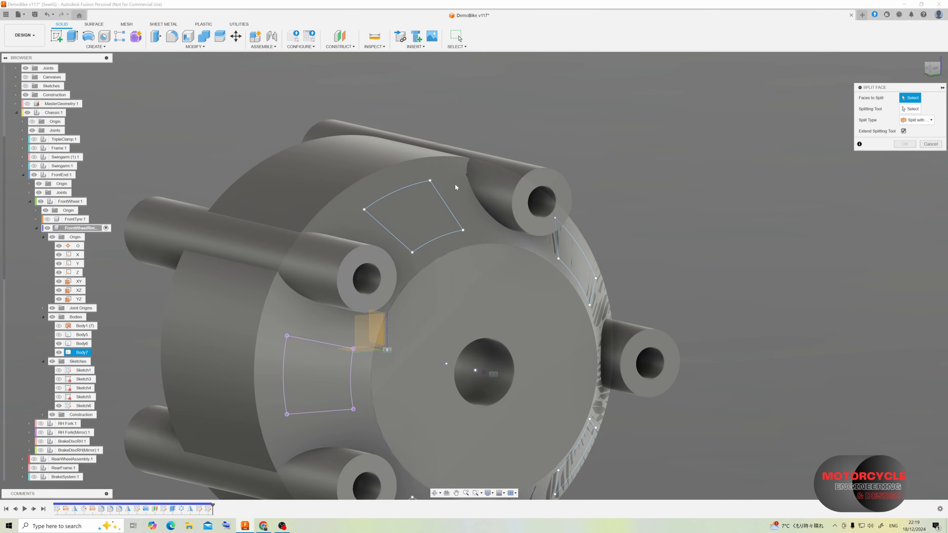
# - Split the hub's sloped face with one of the patterned cutout outlines as the splitting tool
pyautogui.click(456, 187)
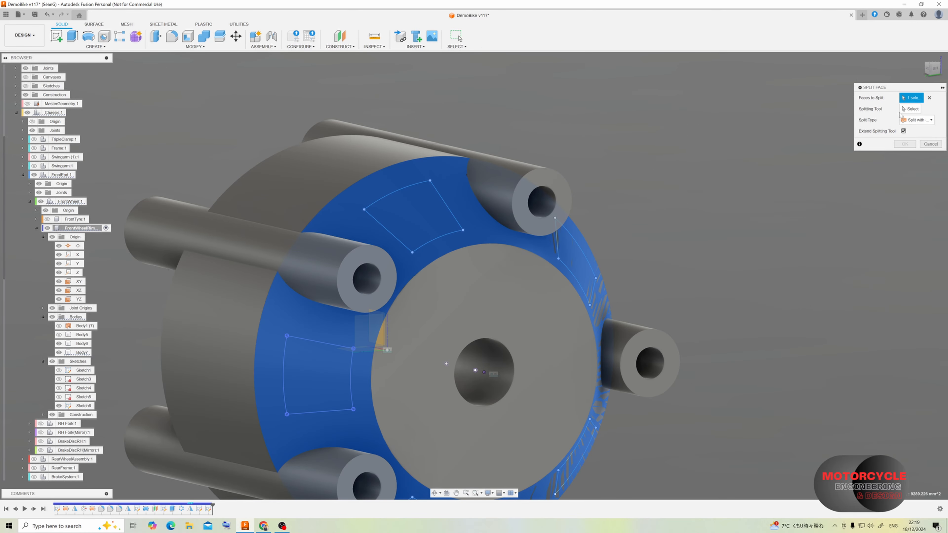
pyautogui.click(456, 219)
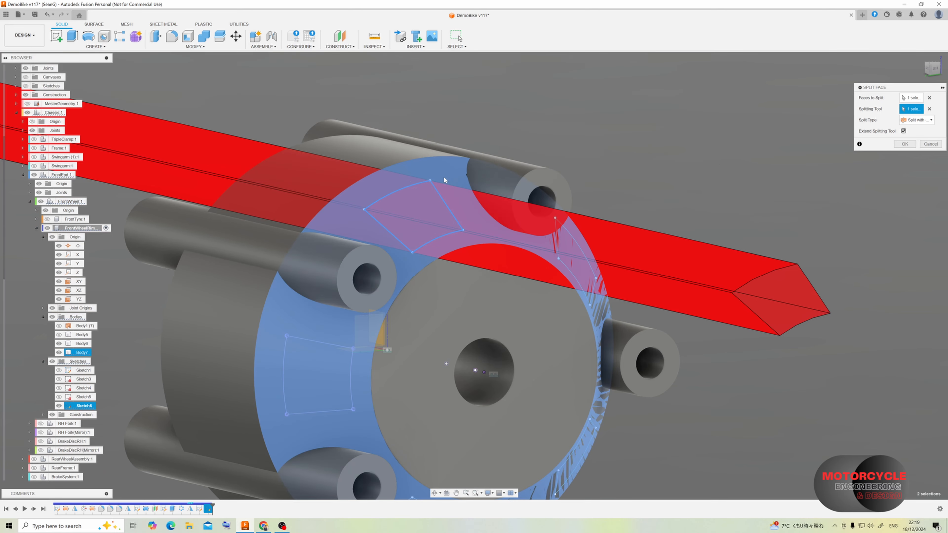
pyautogui.keyDown('shift'); pyautogui.moveTo(444, 177); pyautogui.dragTo(545, 173, button='middle'); pyautogui.keyUp('shift')
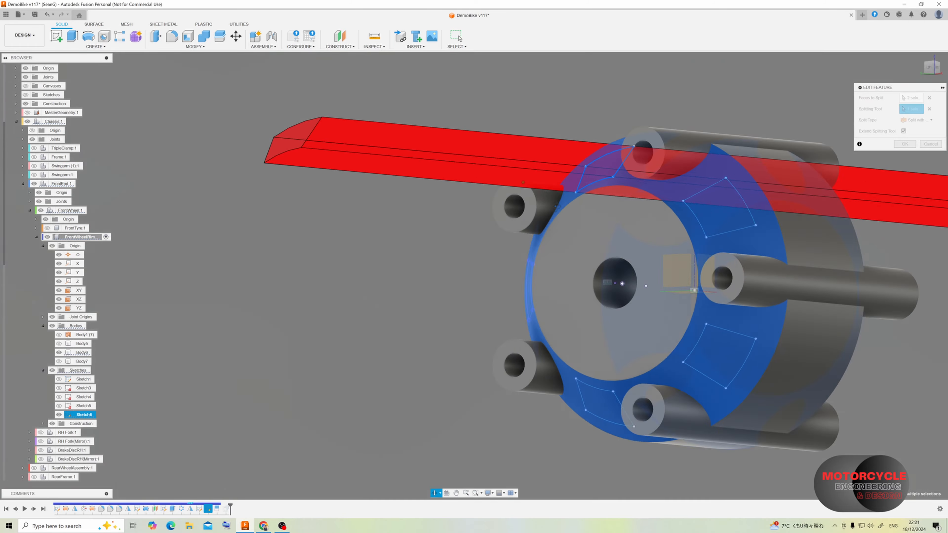
pyautogui.keyDown('shift'); pyautogui.moveTo(467, 276); pyautogui.dragTo(547, 173, button='middle'); pyautogui.keyUp('shift')
pyautogui.press('Return')
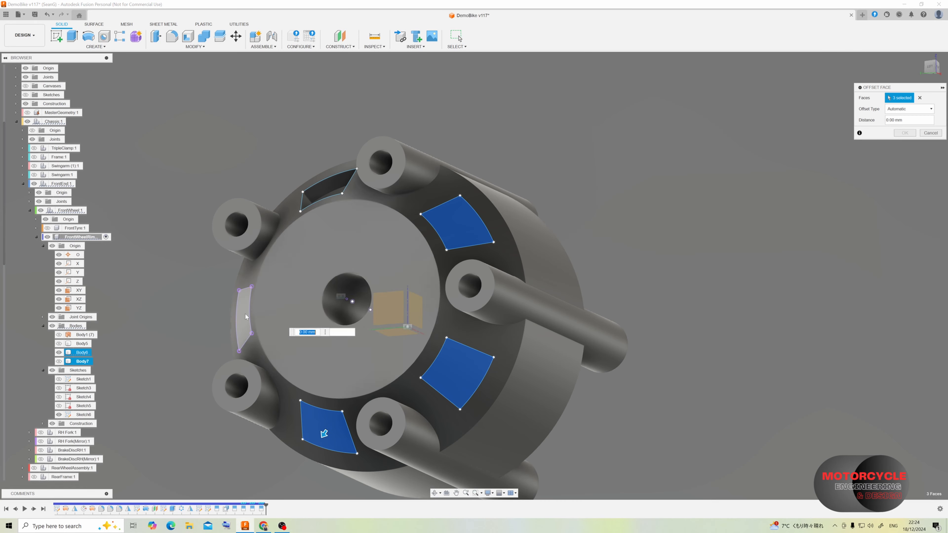
# - Add the fourth split face to the Offset Face selection and offset the remaining cutout faces on this side of the hub
pyautogui.click(245, 317)
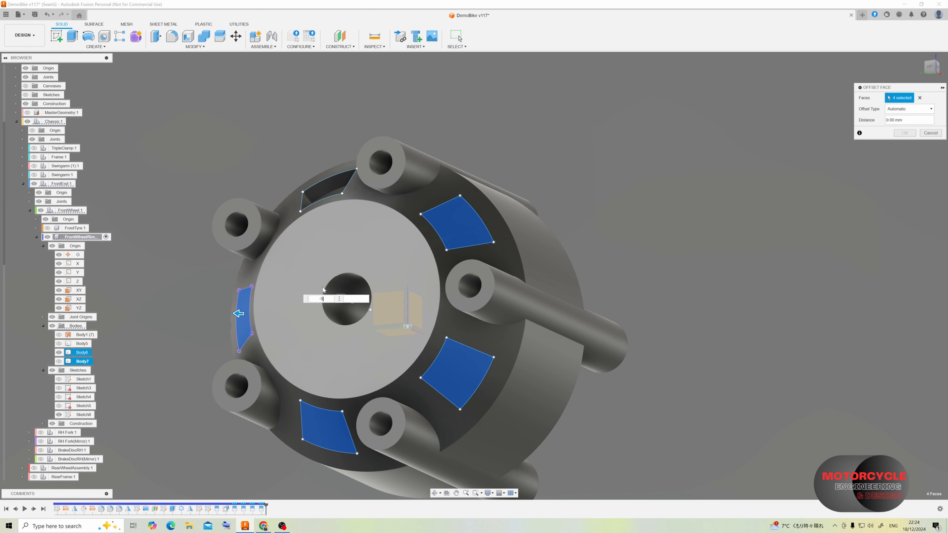
pyautogui.click(900, 134)
pyautogui.keyDown('shift'); pyautogui.moveTo(531, 209); pyautogui.dragTo(422, 237, button='middle'); pyautogui.keyUp('shift')
# - Offset the five split cutout faces on the opposite sloped side of the hub by -5 mm
pyautogui.click(156, 36)
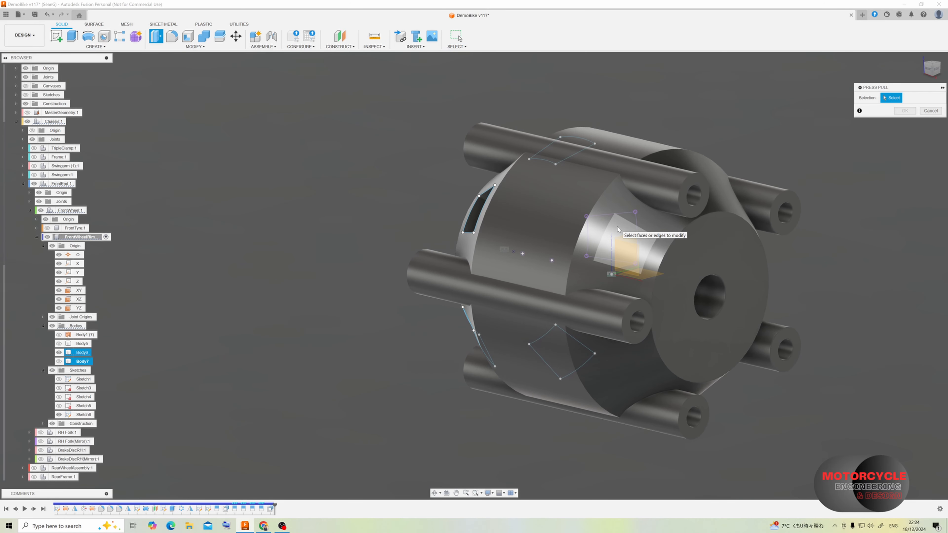
pyautogui.click(619, 239)
pyautogui.click(713, 192)
pyautogui.click(632, 365)
pyautogui.keyDown('shift'); pyautogui.moveTo(720, 373); pyautogui.dragTo(635, 351, button='middle'); pyautogui.keyUp('shift')
pyautogui.click(758, 394)
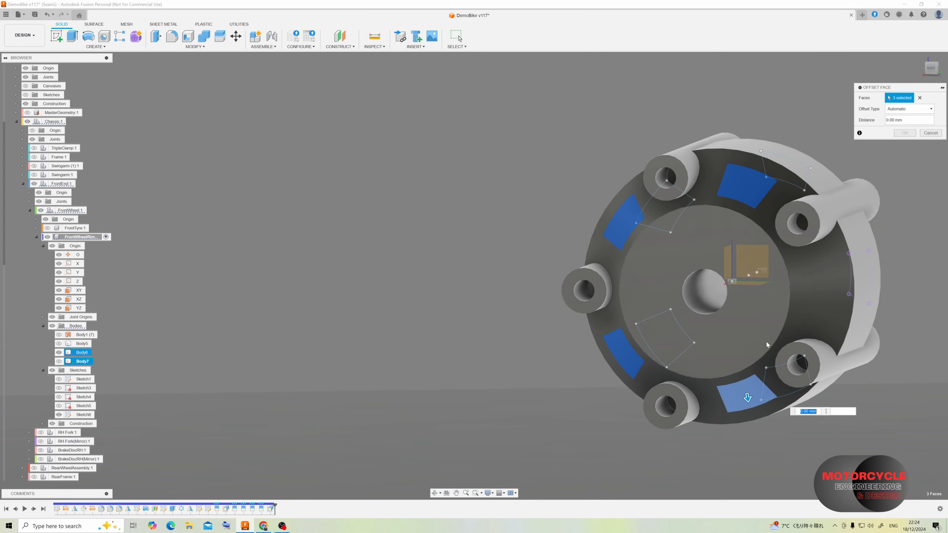
pyautogui.click(829, 280)
pyautogui.write('-5')
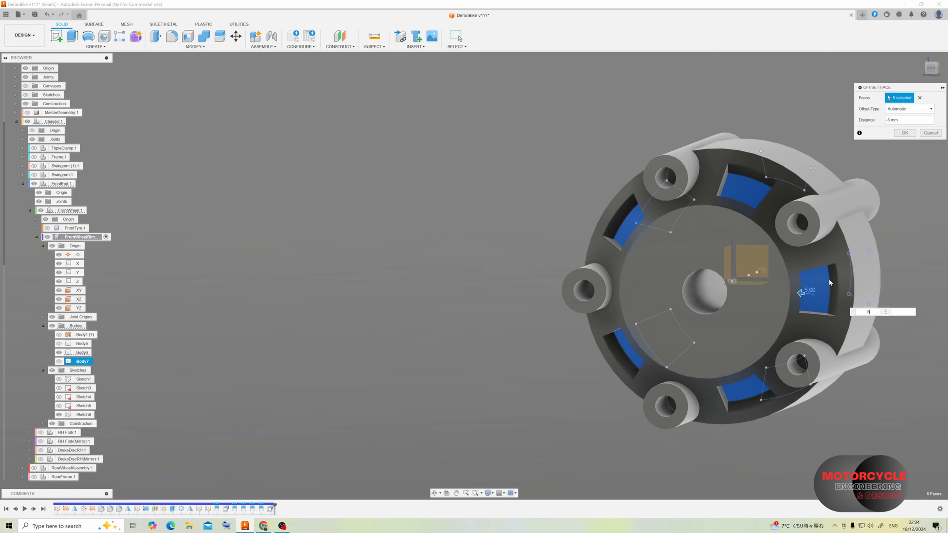
pyautogui.press('Return')
# - Start a Fillet on the hub around the cutout openings
pyautogui.scroll(-2, 637, 227)
pyautogui.scroll(3, 768, 193)
pyautogui.keyDown('shift'); pyautogui.moveTo(766, 196); pyautogui.dragTo(261, 130, button='middle'); pyautogui.keyUp('shift')
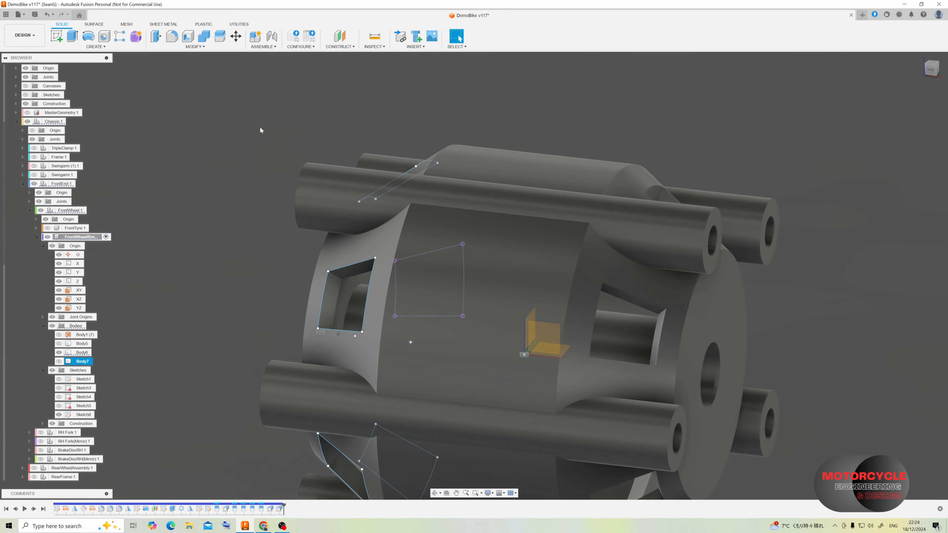
pyautogui.click(193, 48)
pyautogui.click(181, 63)
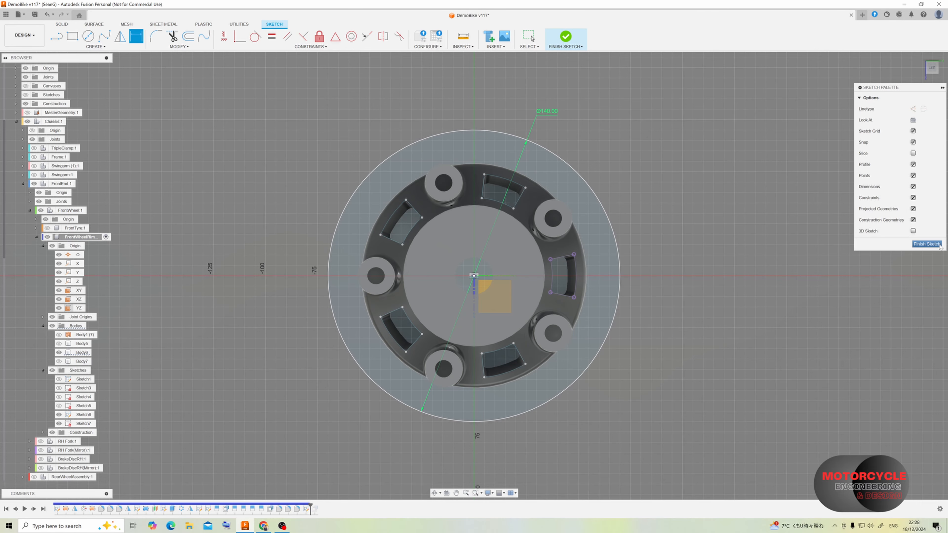
# - Finish the 140 mm circle sketch and extrude its profile 95 mm as a cut that removes one half of the hub
pyautogui.click(928, 244)
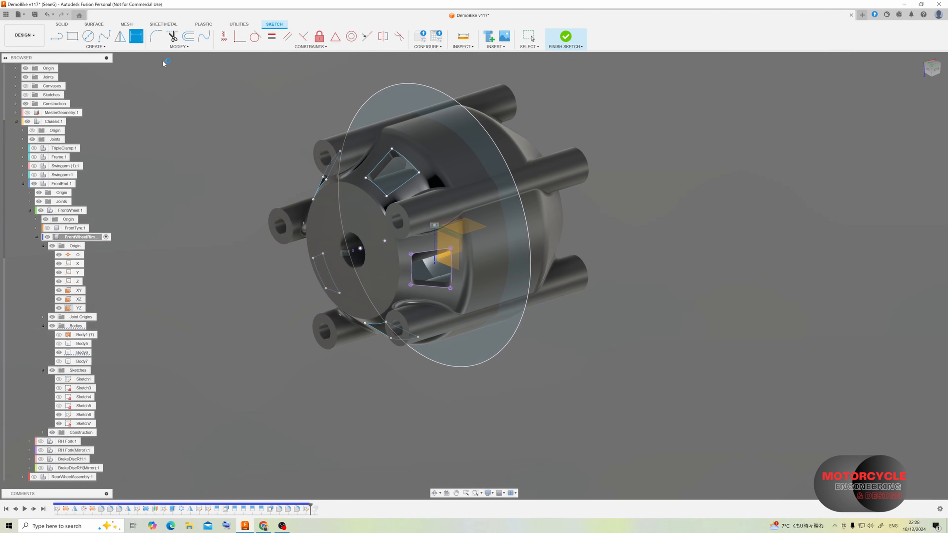
pyautogui.click(78, 38)
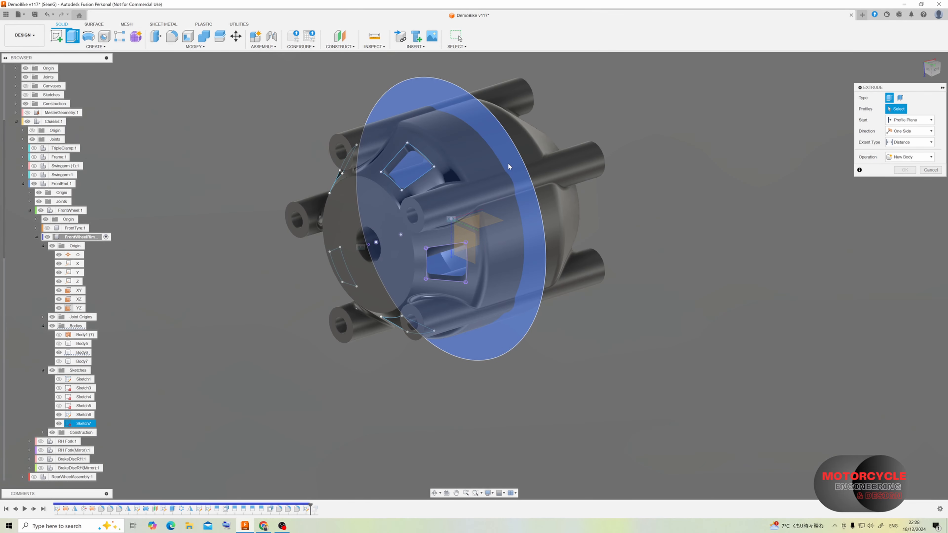
pyautogui.moveTo(456, 218); pyautogui.dragTo(605, 170)
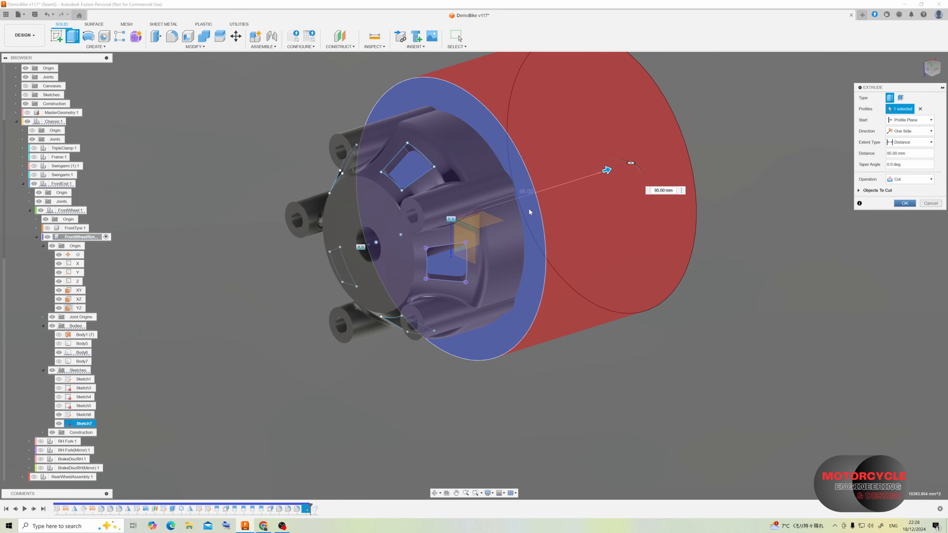
pyautogui.press('Return')
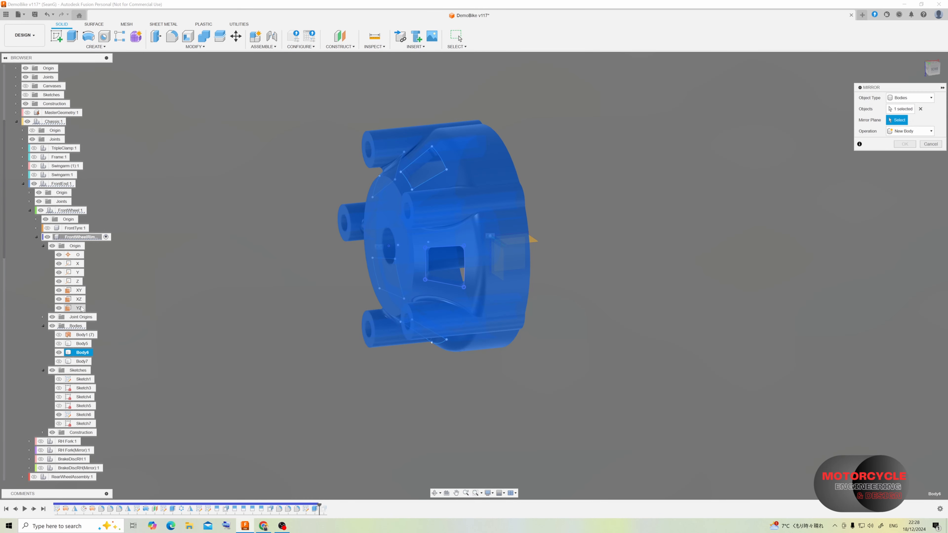
# - Mirror the remaining hub half as a body across the YZ plane with the Join operation
pyautogui.click(80, 308)
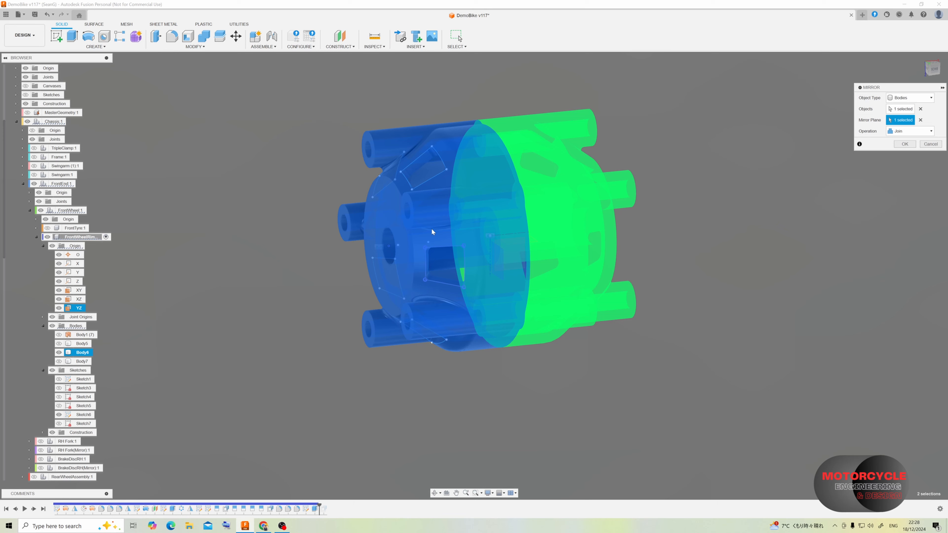
pyautogui.click(905, 144)
pyautogui.keyDown('shift'); pyautogui.moveTo(684, 165); pyautogui.dragTo(509, 165, button='middle'); pyautogui.keyUp('shift')
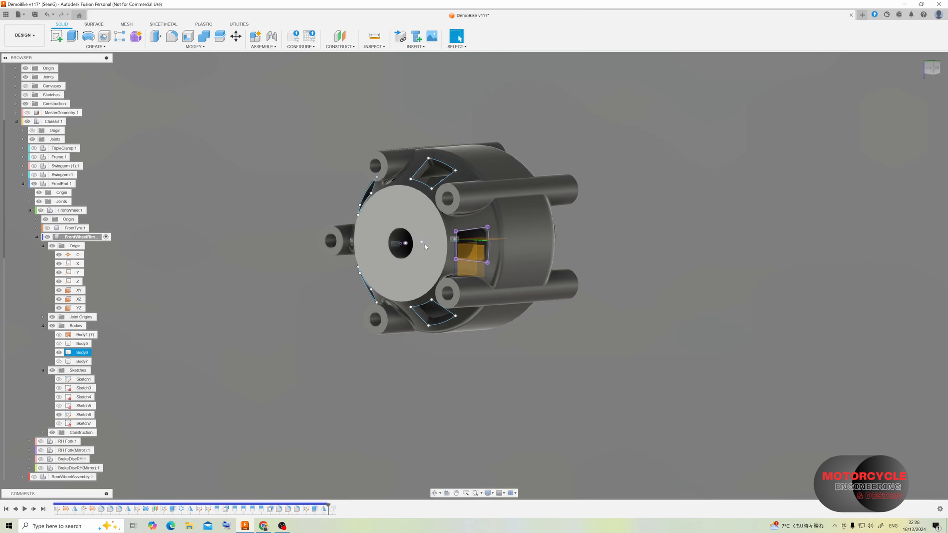
# - Extrude the web profile between the boss and the hub to the sloped face using To Object, joined to the hub
pyautogui.scroll(3, 425, 241)
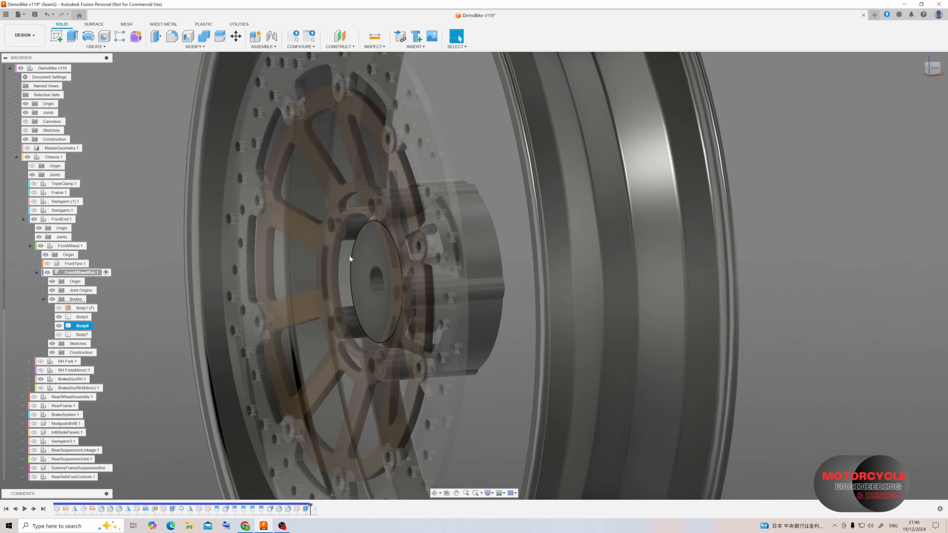
pyautogui.keyDown('shift'); pyautogui.moveTo(378, 253); pyautogui.dragTo(429, 219, button='middle'); pyautogui.keyUp('shift')
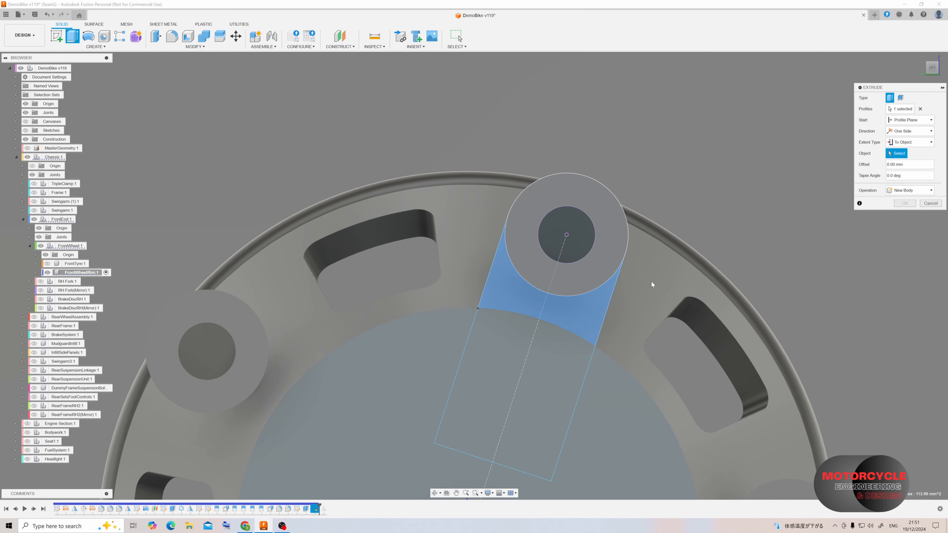
pyautogui.click(653, 268)
pyautogui.keyDown('shift'); pyautogui.moveTo(653, 268); pyautogui.dragTo(762, 212, button='middle'); pyautogui.keyUp('shift')
pyautogui.click(925, 143)
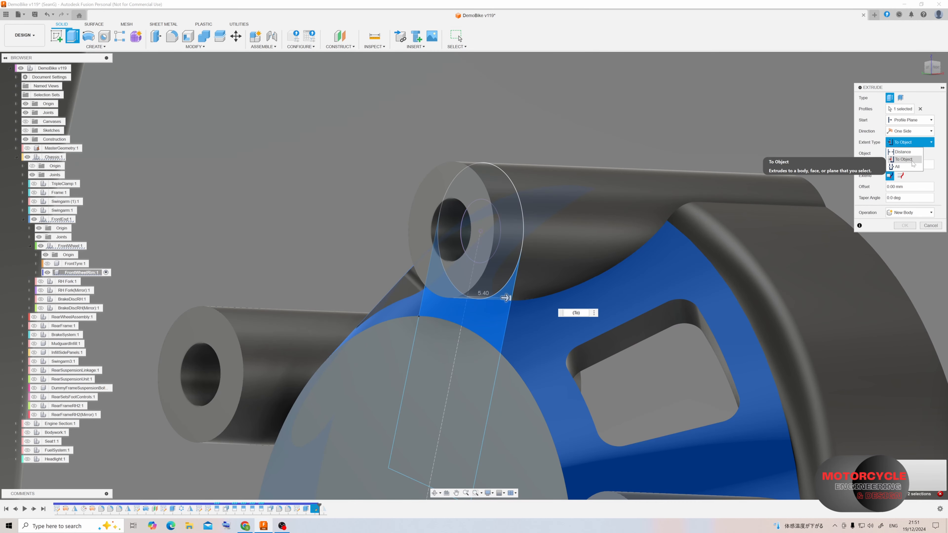
pyautogui.click(903, 159)
pyautogui.scroll(-5, 657, 236)
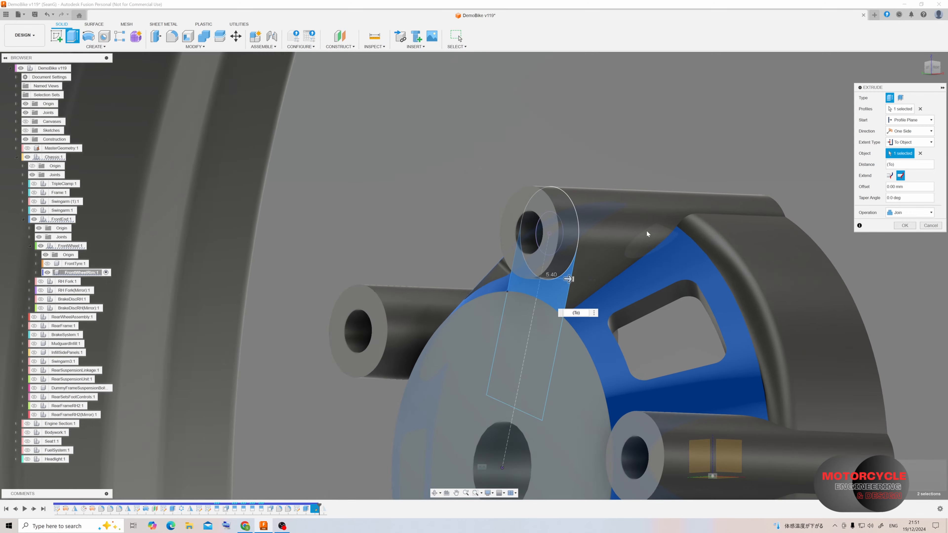
pyautogui.scroll(1, 503, 198)
pyautogui.moveTo(657, 237)
pyautogui.mouseDown(button='middle')
pyautogui.moveTo(542, 192)
pyautogui.moveTo(470, 183)
pyautogui.mouseUp(button='middle')
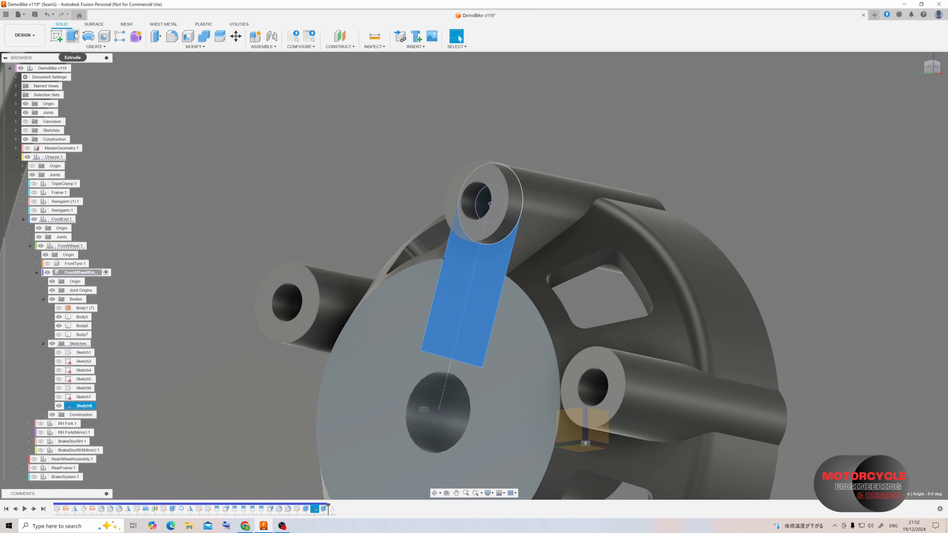
# - Extrude the two arm profiles running from the boss towards the hub centre outward from the hub's end face
pyautogui.click(73, 36)
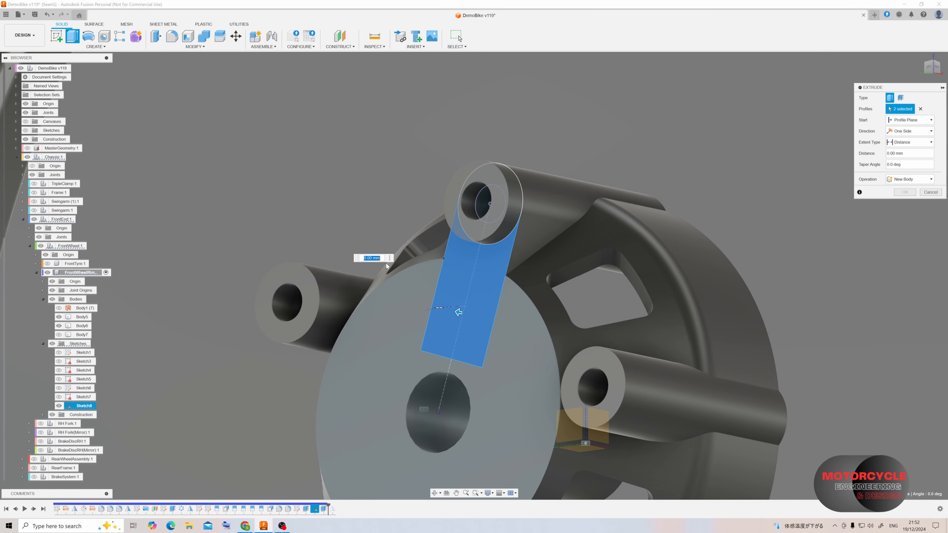
pyautogui.moveTo(459, 313); pyautogui.dragTo(445, 310)
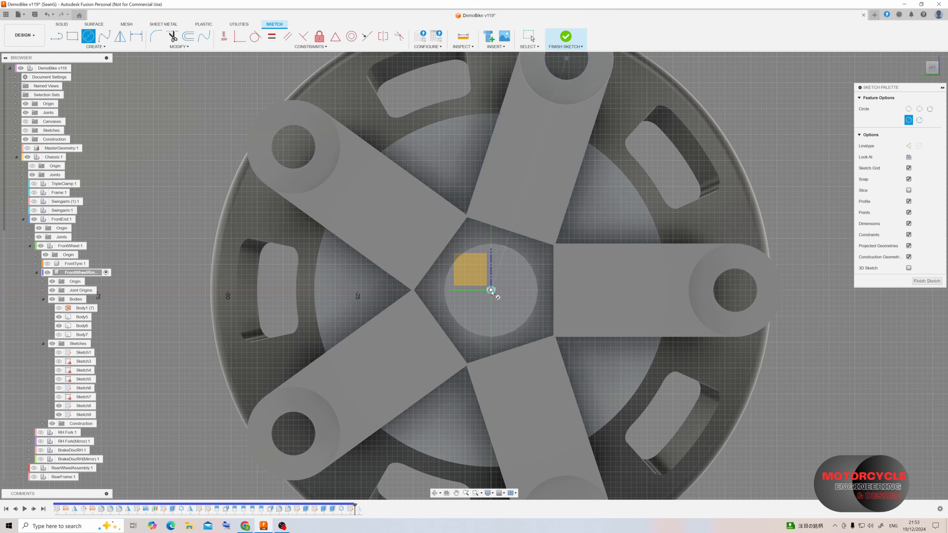
# - Sketch a circle about 57 mm in diameter centred on the hub's axis over the five arms and finish the sketch
pyautogui.click(491, 290)
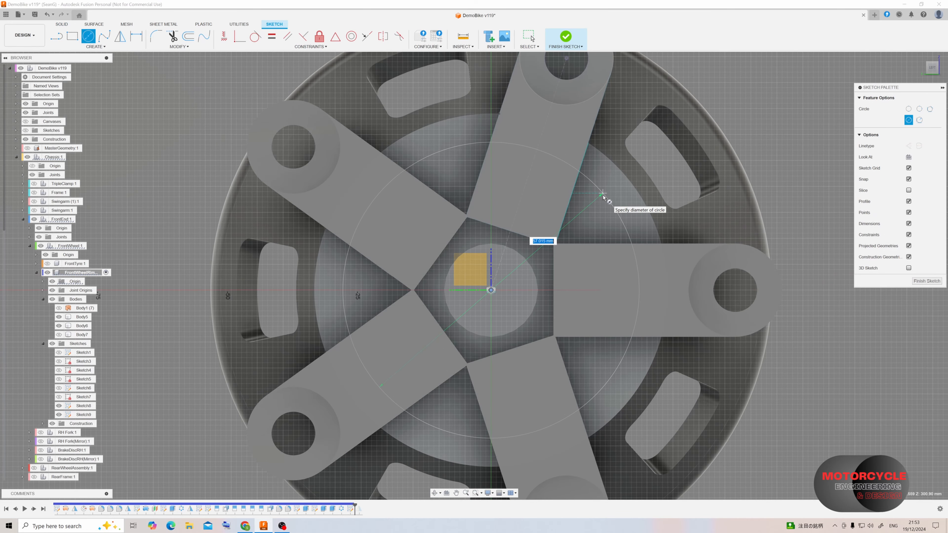
pyautogui.click(603, 196)
pyautogui.click(926, 281)
# - Extrude the circle 3 mm over the arms' centre, joined to the hub, with a taper angle of 20 degrees
pyautogui.press('e')
pyautogui.click(459, 164)
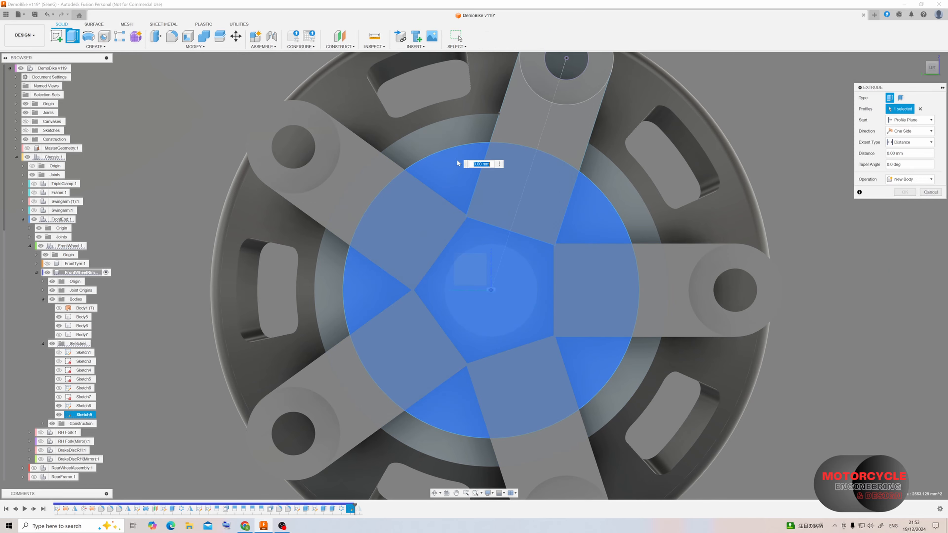
pyautogui.moveTo(459, 164)
pyautogui.keyDown('shift'); pyautogui.mouseDown(button='middle')
pyautogui.moveTo(485, 233)
pyautogui.moveTo(437, 167)
pyautogui.mouseUp(button='middle'); pyautogui.keyUp('shift')
pyautogui.scroll(1, 437, 211)
pyautogui.moveTo(478, 258); pyautogui.dragTo(466, 255)
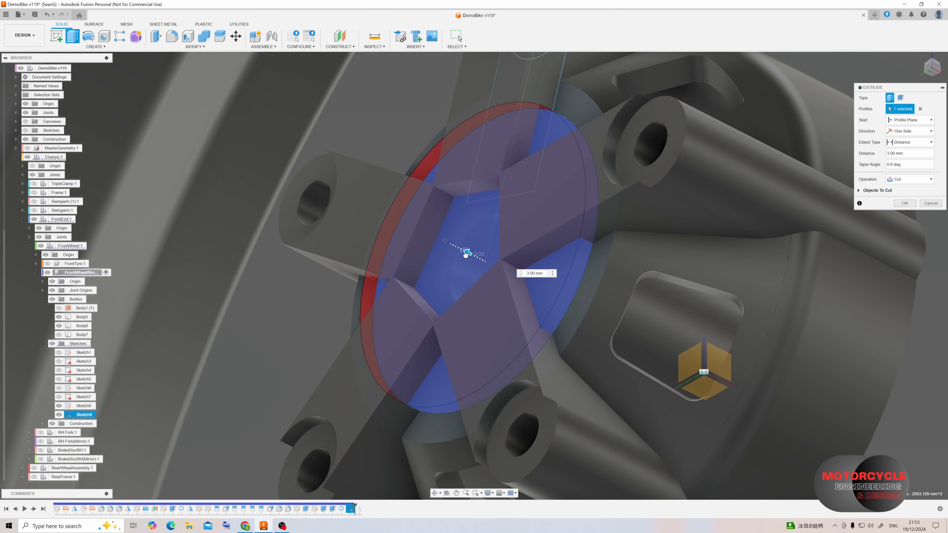
pyautogui.click(911, 179)
pyautogui.click(905, 186)
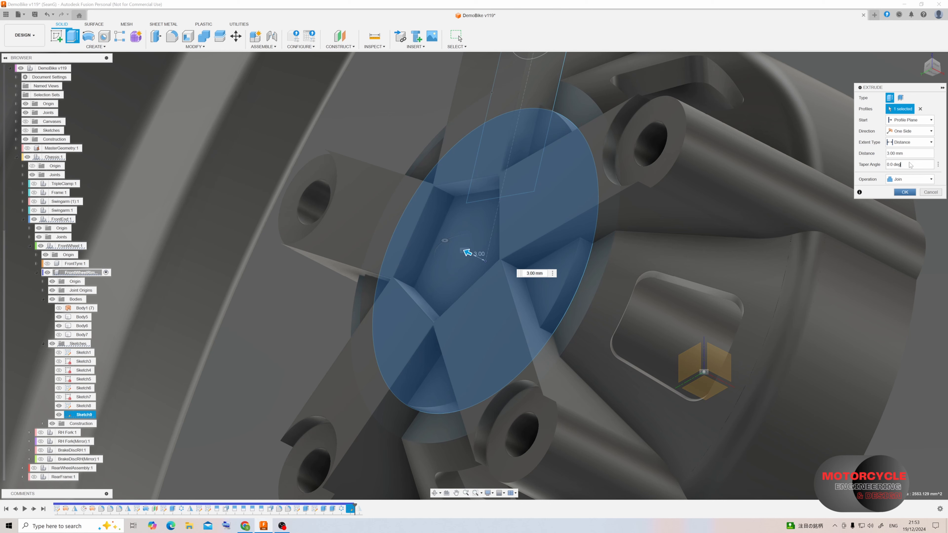
pyautogui.write('-5')
pyautogui.press('BackSpace')
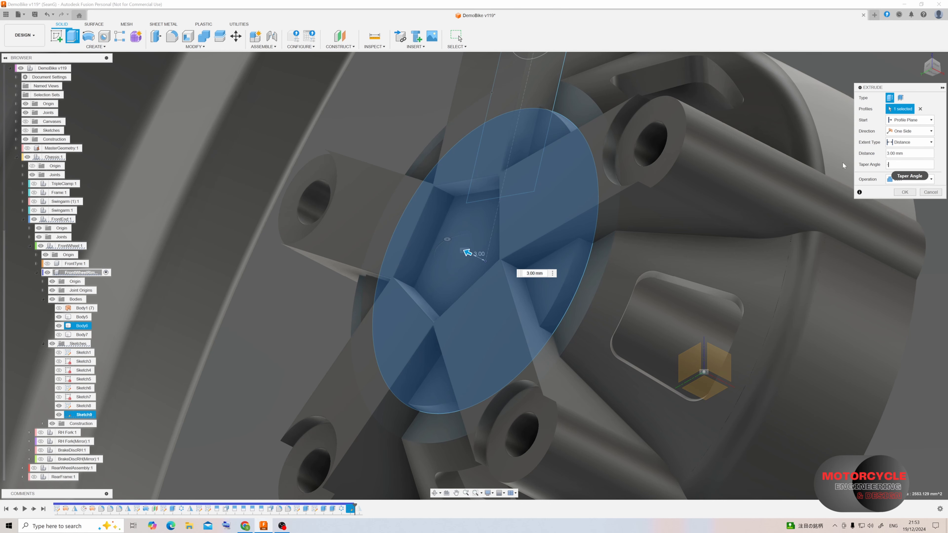
pyautogui.write('20')
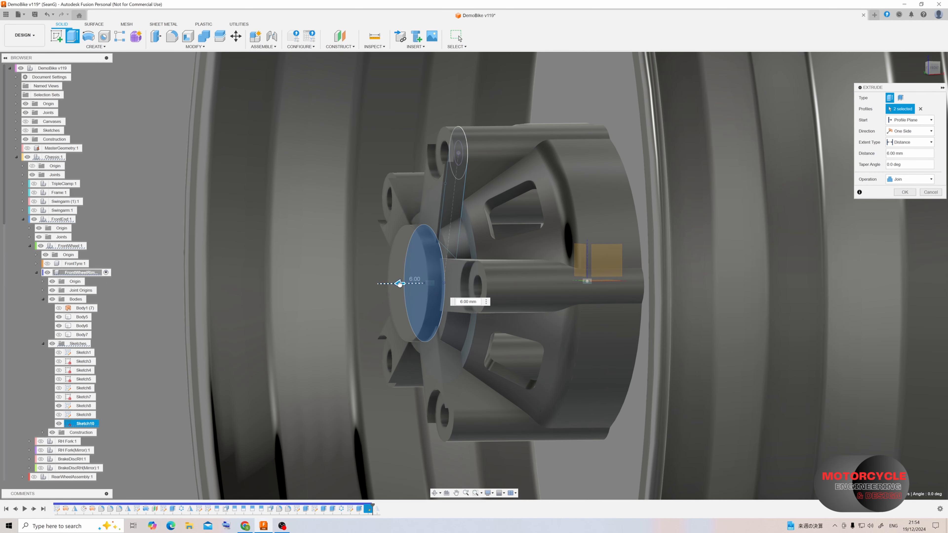
# - Extrude the smaller circular profile outward 6 mm from the centre disc, joined to the hub
pyautogui.keyDown('shift'); pyautogui.moveTo(399, 284); pyautogui.dragTo(451, 264, button='middle'); pyautogui.keyUp('shift')
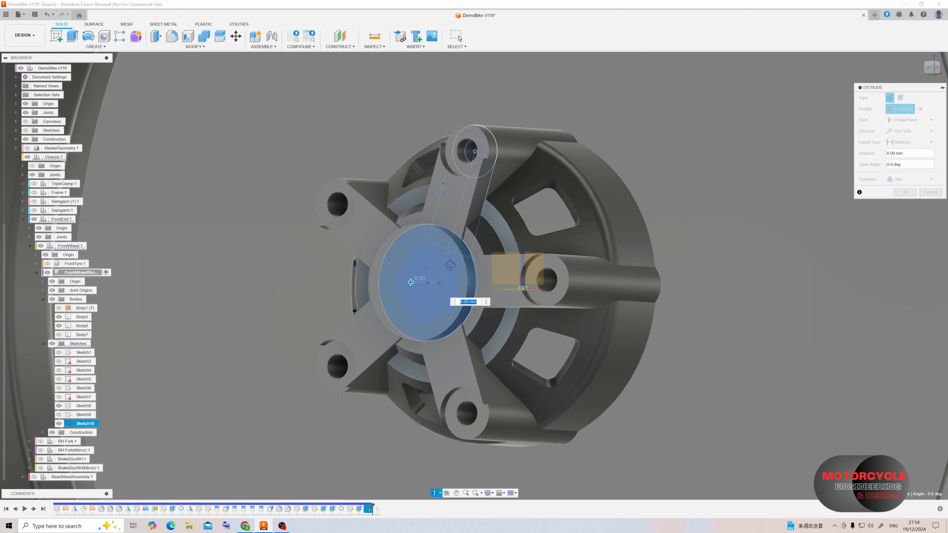
pyautogui.press('Return')
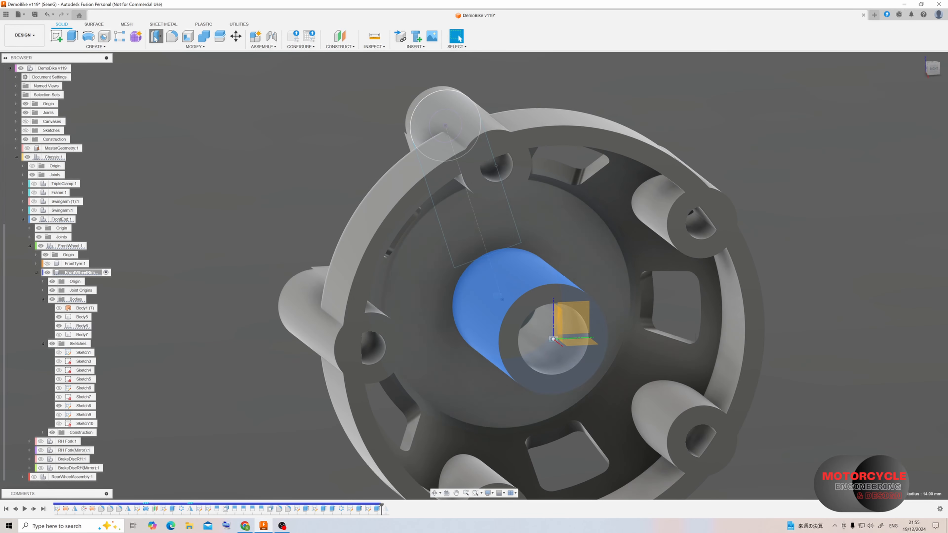
# - Offset the outer cylindrical face of the hub's inner central tube by 4 mm
pyautogui.press('q')
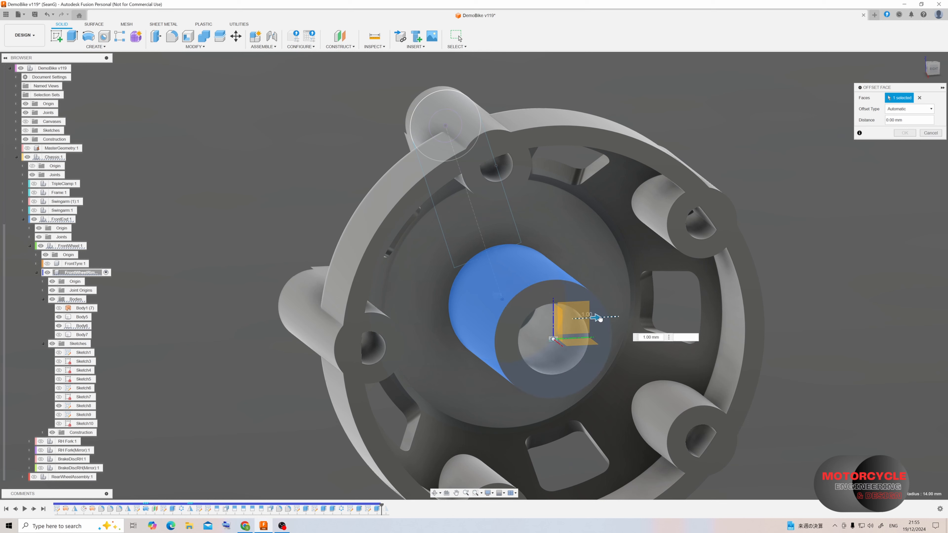
pyautogui.moveTo(599, 319); pyautogui.dragTo(609, 318)
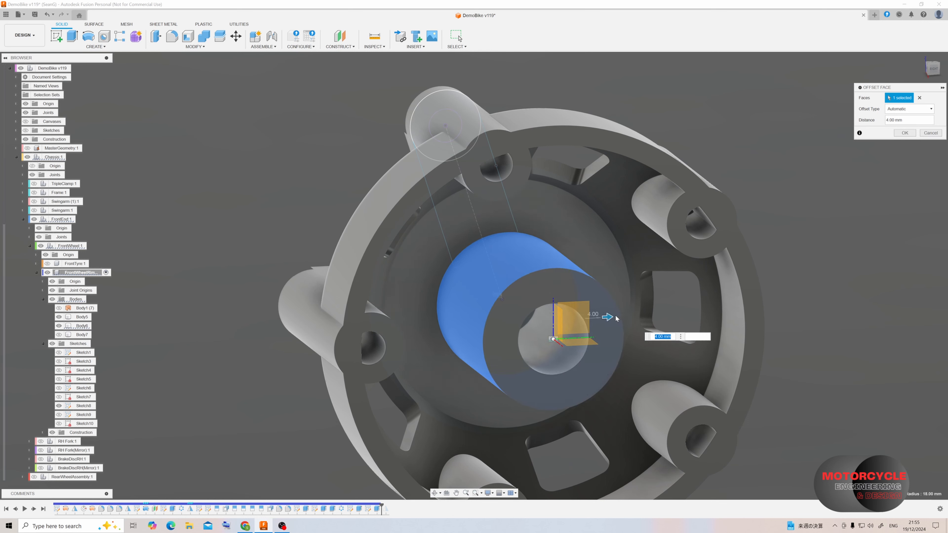
pyautogui.click(905, 133)
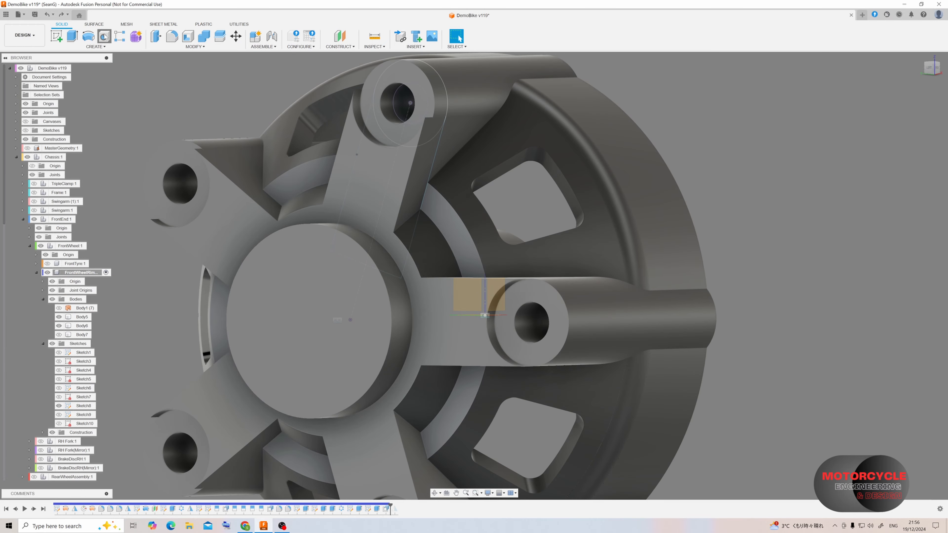
# - Add a 20 mm counterbored hole 68 mm deep at the hub's end face centre, with a 32 mm counterbore 7 mm deep
pyautogui.click(104, 36)
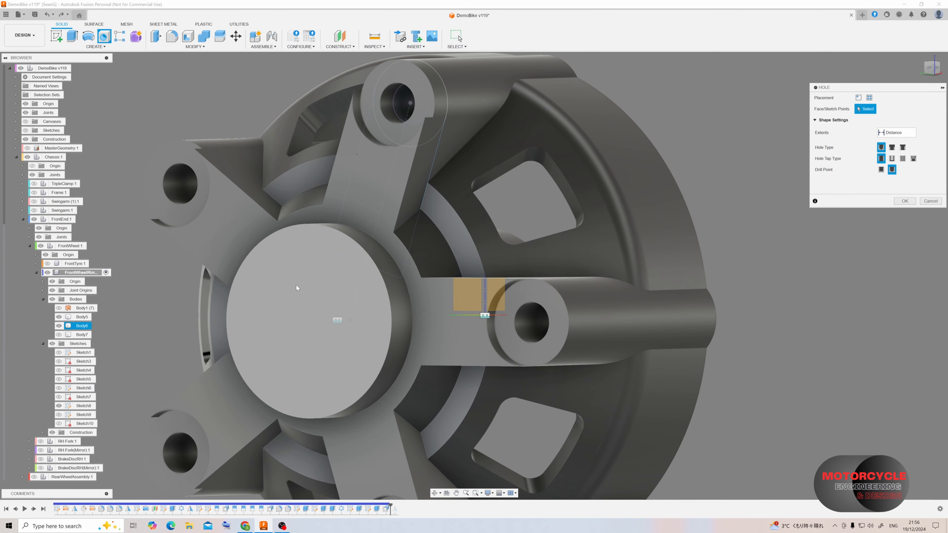
pyautogui.click(315, 316)
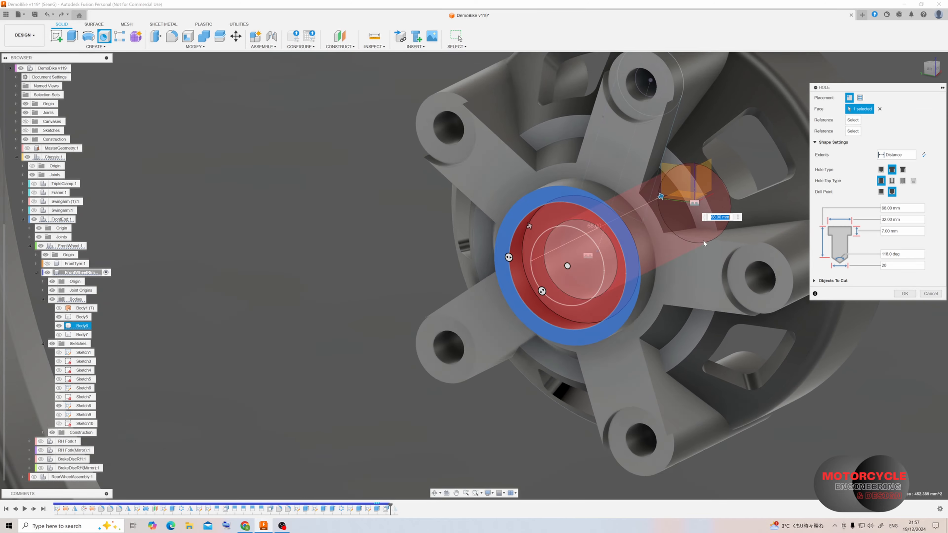
pyautogui.press('Tab')
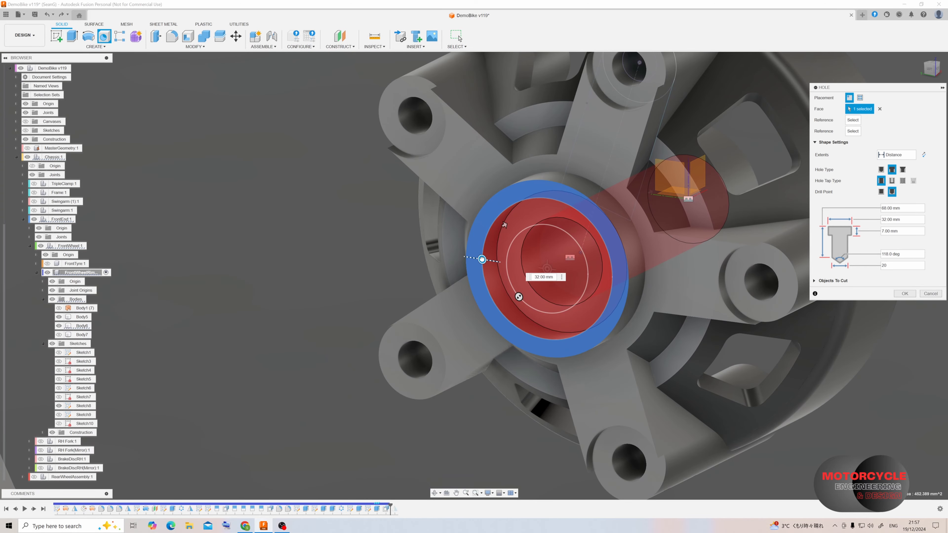
pyautogui.click(907, 294)
# - Sketch two concentric circles of 76 mm and 112 mm diameter around the hub centre on the arms' outer face
pyautogui.keyDown('shift'); pyautogui.moveTo(593, 207); pyautogui.dragTo(698, 210, button='middle'); pyautogui.keyUp('shift')
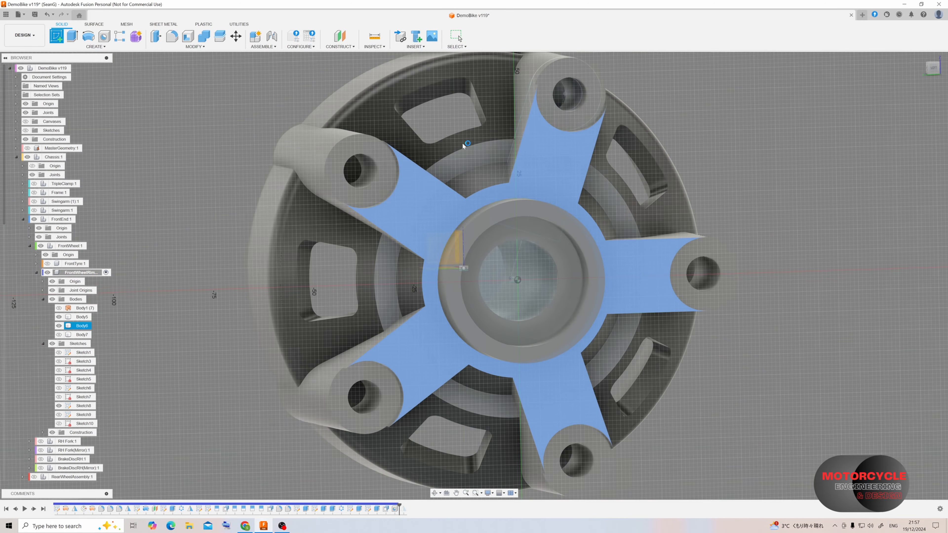
pyautogui.click(462, 142)
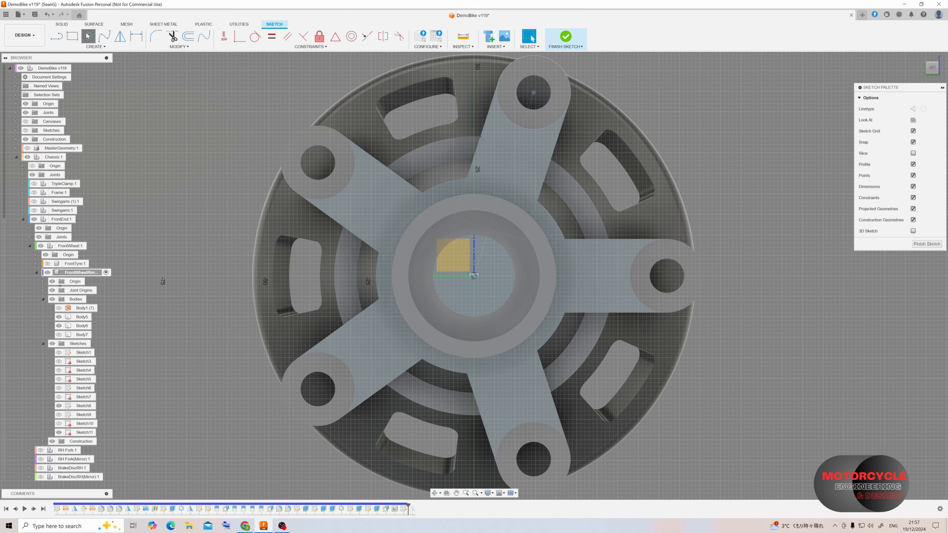
pyautogui.click(88, 36)
pyautogui.click(474, 276)
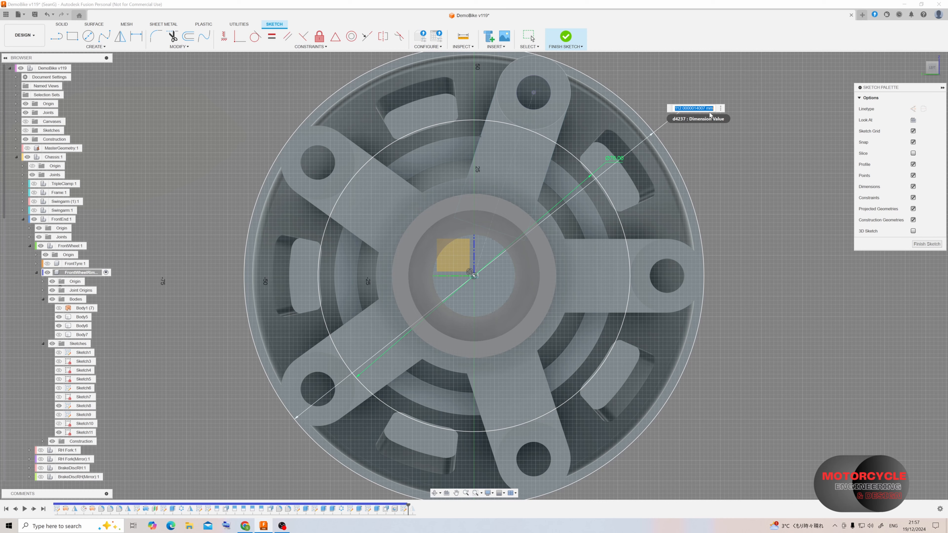
pyautogui.press('Return')
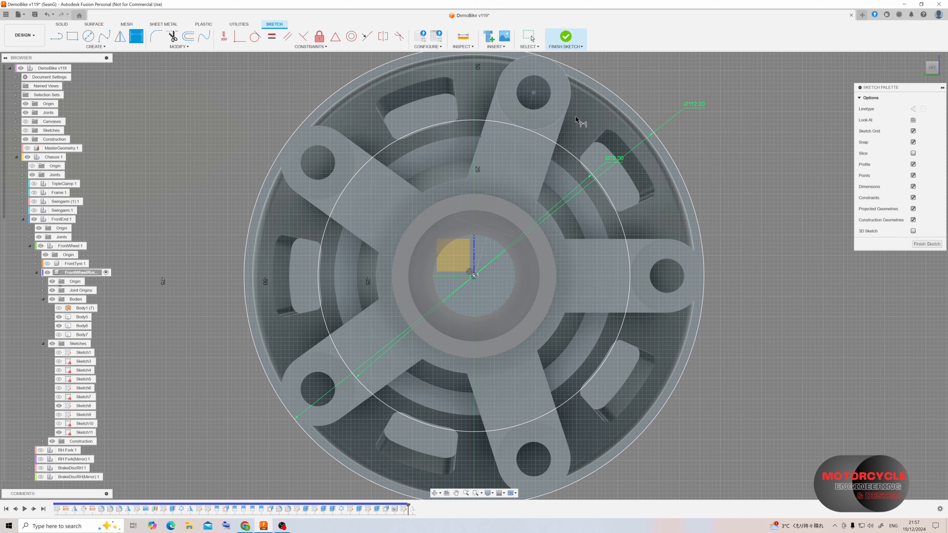
pyautogui.click(566, 37)
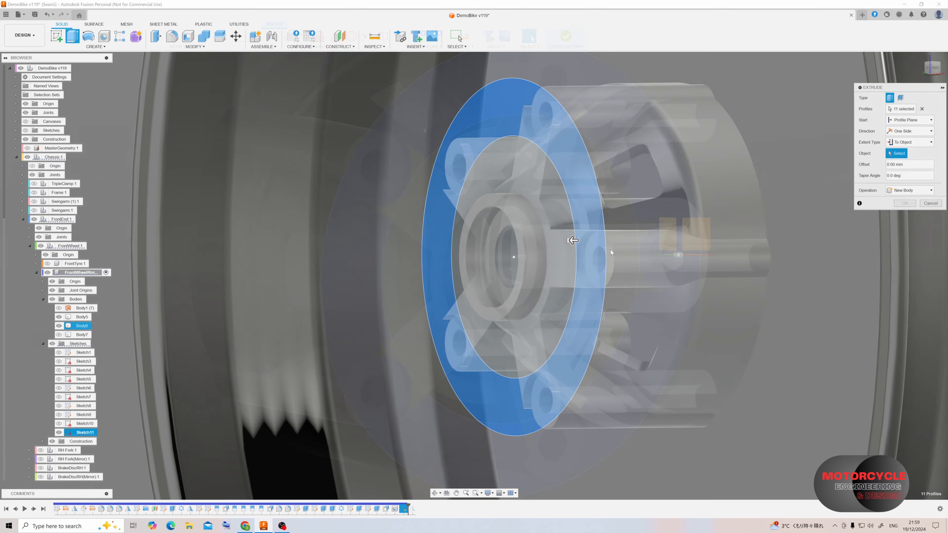
# - Cut the ring profile between the two circles down to the arm's recessed face using a To Object extrusion
pyautogui.click(611, 250)
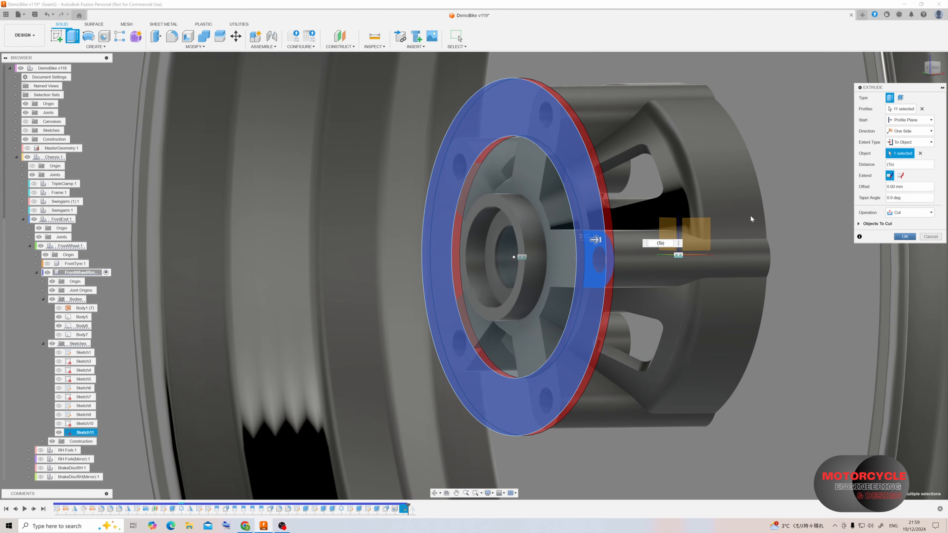
pyautogui.press('Return')
pyautogui.scroll(-2, 672, 207)
pyautogui.moveTo(608, 217)
pyautogui.keyDown('shift'); pyautogui.mouseDown(button='middle')
pyautogui.moveTo(658, 199)
pyautogui.moveTo(601, 209)
pyautogui.moveTo(614, 214)
pyautogui.mouseUp(button='middle'); pyautogui.keyUp('shift')
pyautogui.scroll(3, 609, 169)
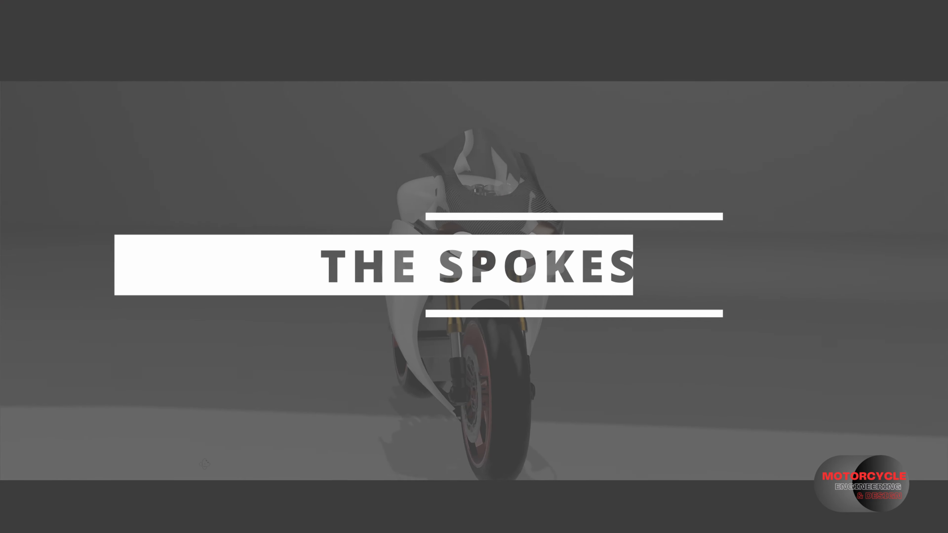
# - Start the spoke path line at the outer tip of the horizontal arm's rounded boss
pyautogui.keyDown('shift'); pyautogui.moveTo(226, 464); pyautogui.dragTo(267, 465, button='middle'); pyautogui.keyUp('shift')
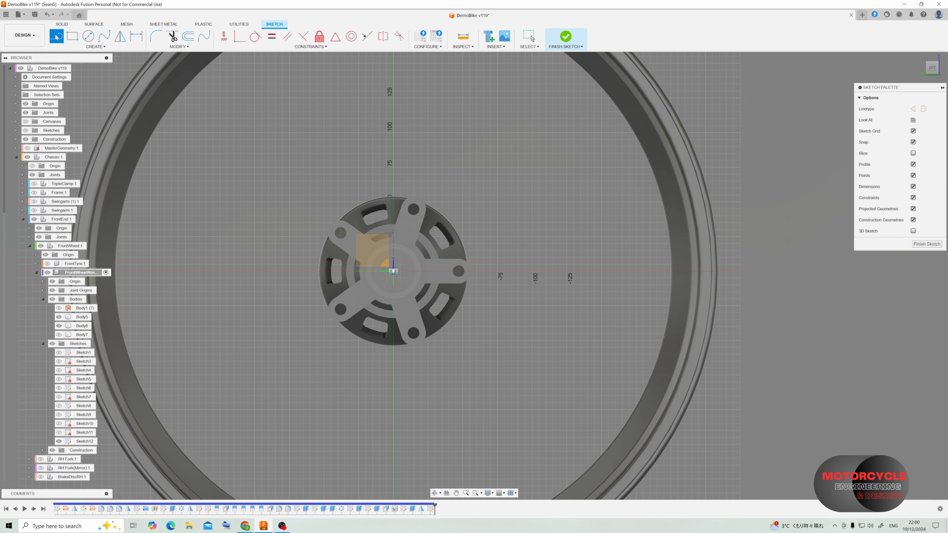
pyautogui.scroll(3, 471, 272)
pyautogui.click(471, 272)
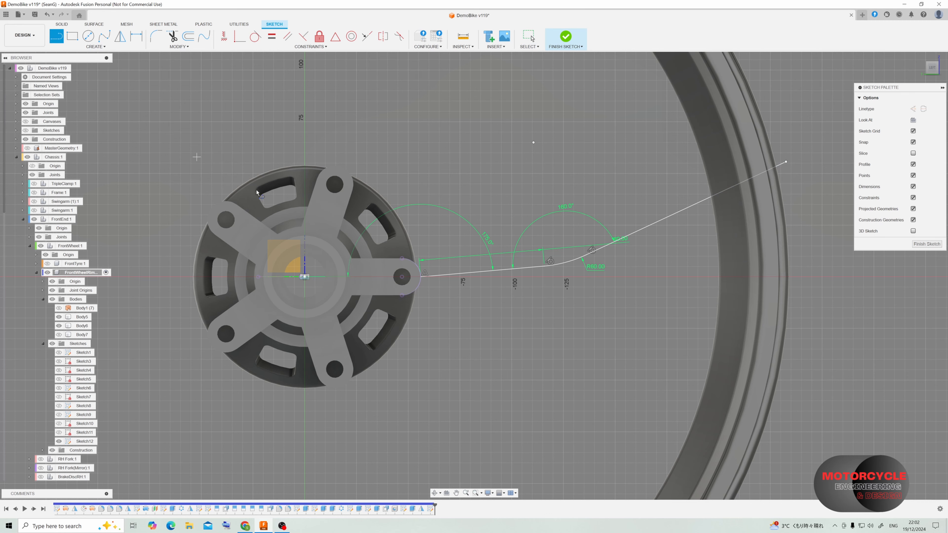
# - Extend the spoke path inward over the arm with an aligned line about 22 mm long, and toggle the hub body's visibility
pyautogui.scroll(-4, 256, 192)
pyautogui.scroll(8, 425, 261)
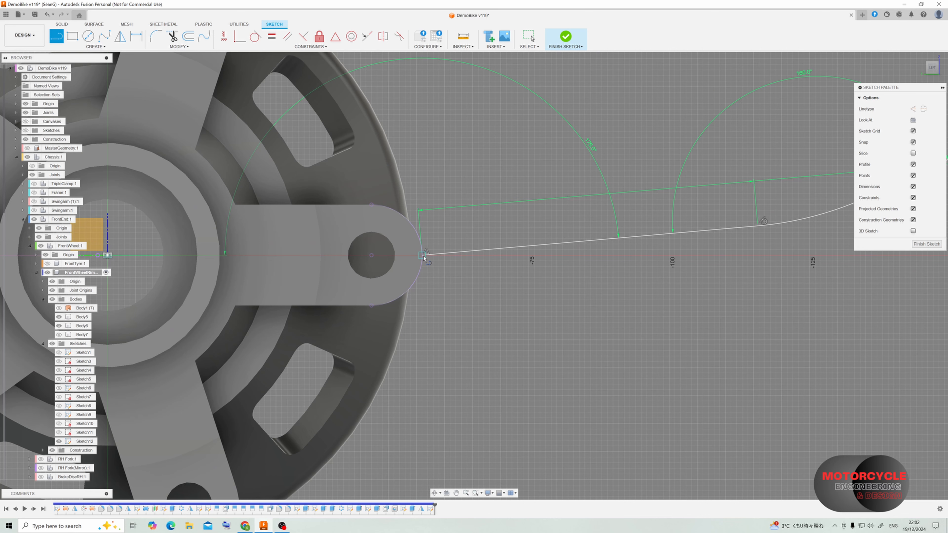
pyautogui.click(423, 257)
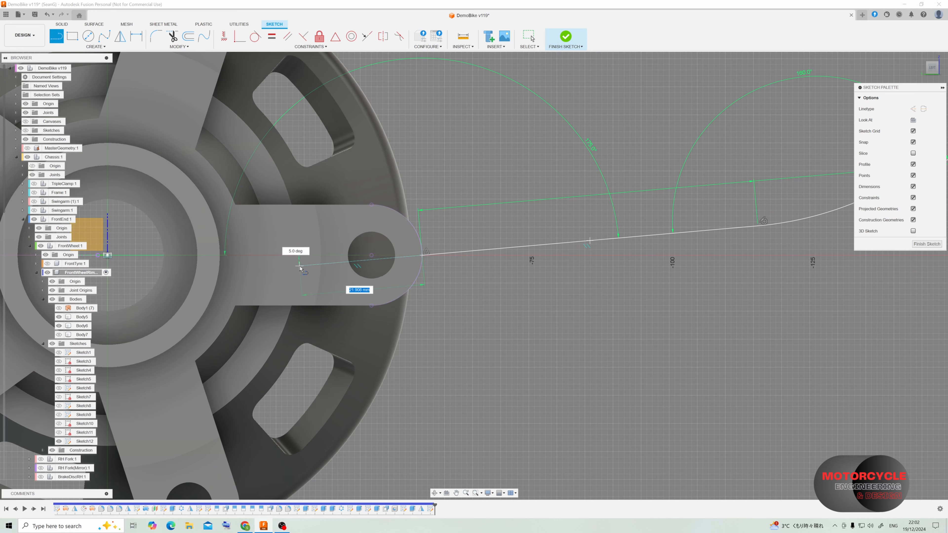
pyautogui.press('Escape')
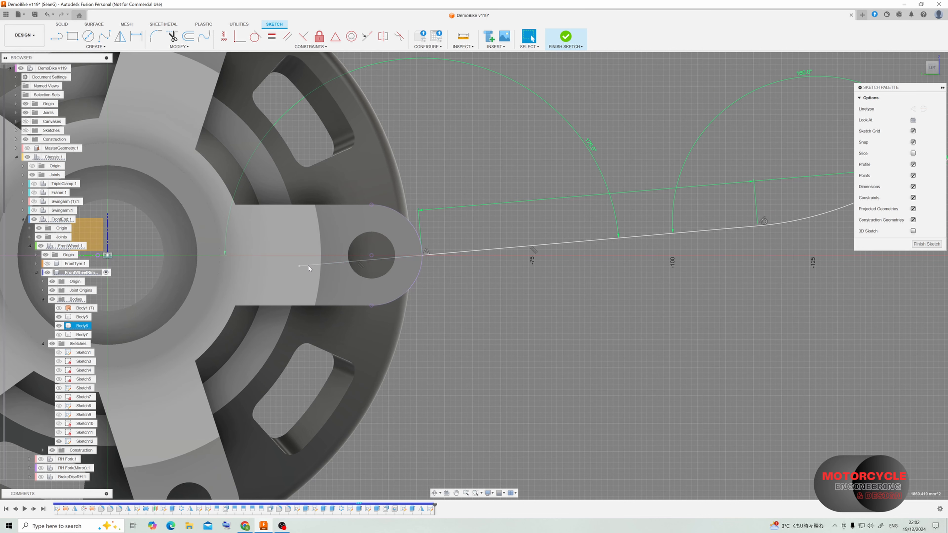
pyautogui.click(59, 326)
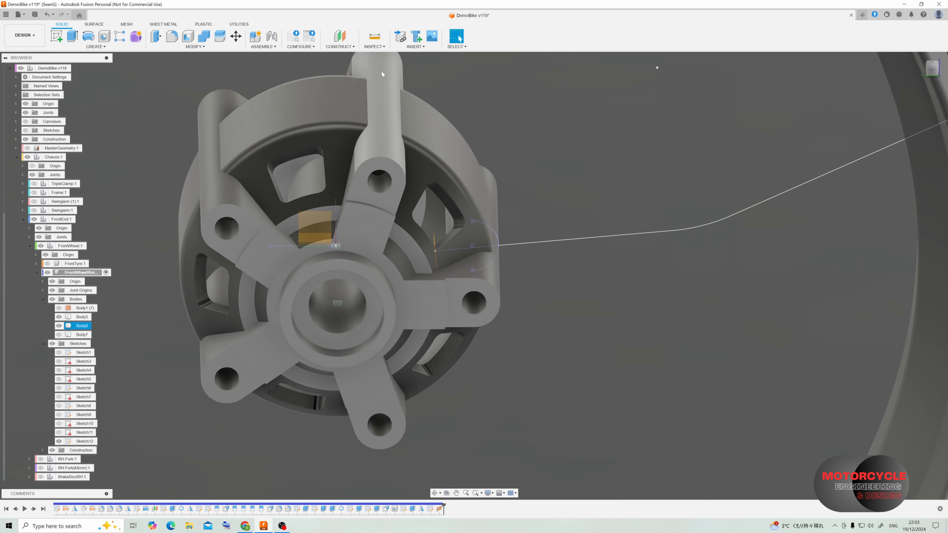
# - Construct a Plane Along Path on the spoke path, placed just before the path's bend
pyautogui.click(349, 48)
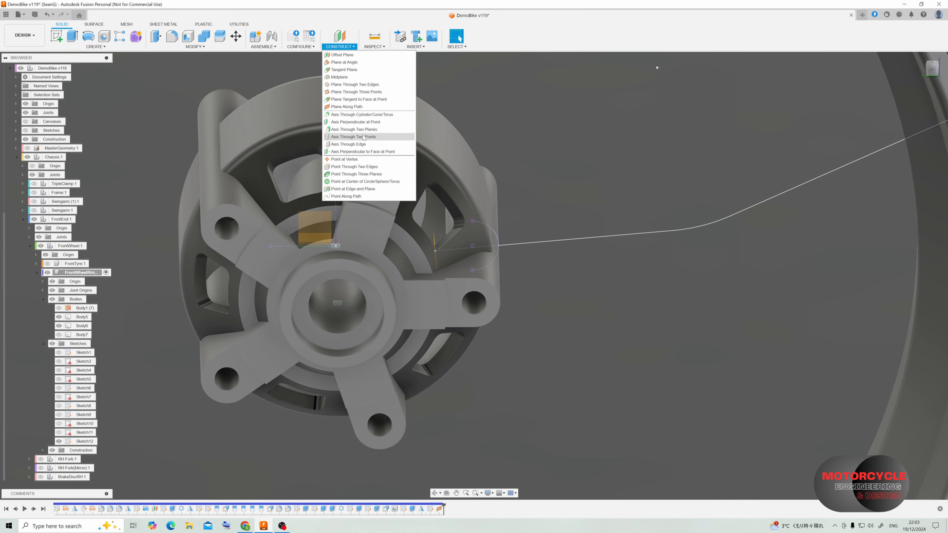
pyautogui.click(360, 108)
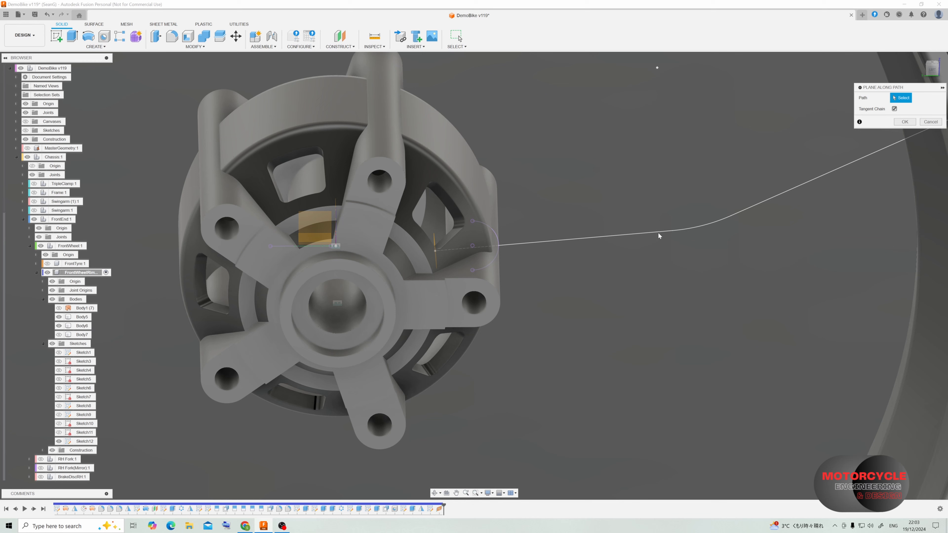
pyautogui.click(625, 235)
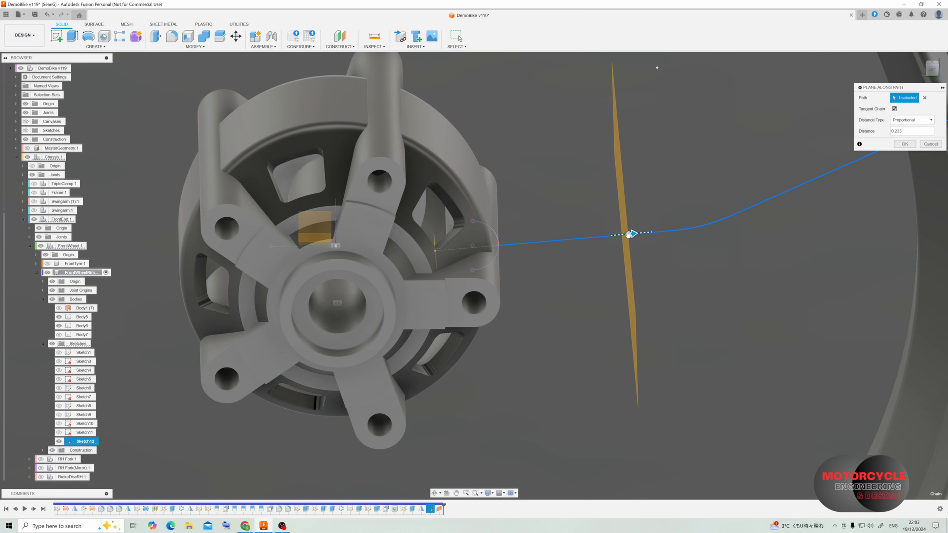
pyautogui.moveTo(629, 235); pyautogui.dragTo(673, 232)
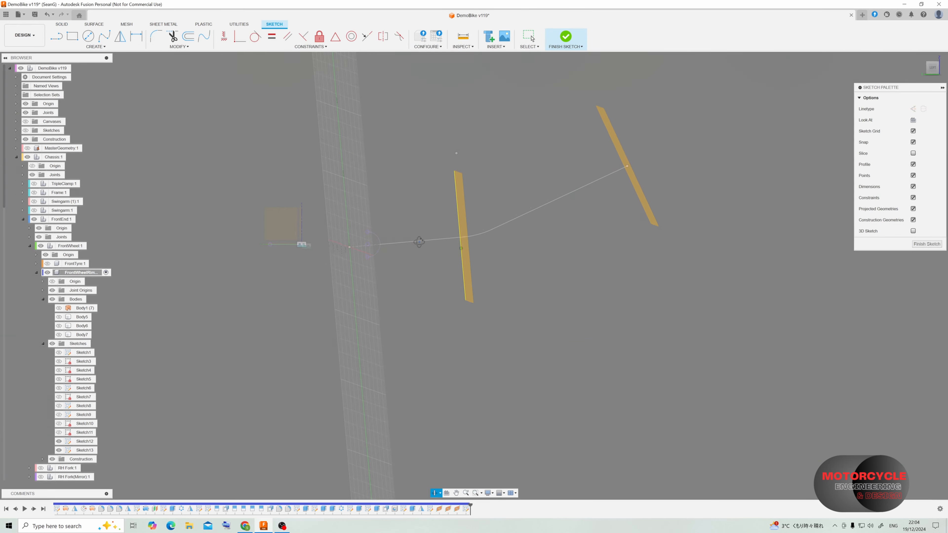
# - Sketch a two-point rectangle about 14 mm tall around the spoke path's inner end on the plane there
pyautogui.moveTo(419, 242)
pyautogui.keyDown('shift'); pyautogui.mouseDown(button='middle')
pyautogui.moveTo(475, 278)
pyautogui.moveTo(388, 260)
pyautogui.moveTo(414, 266)
pyautogui.mouseUp(button='middle'); pyautogui.keyUp('shift')
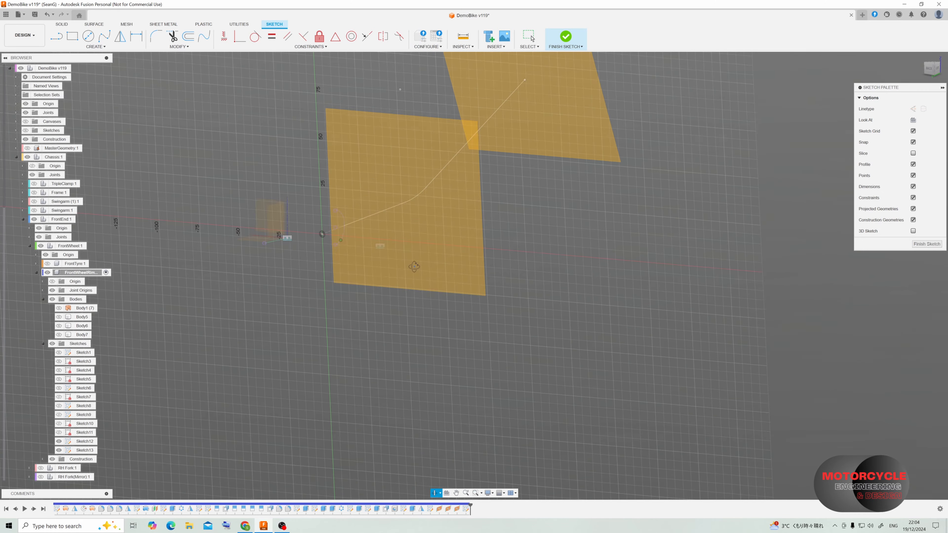
pyautogui.scroll(3, 322, 229)
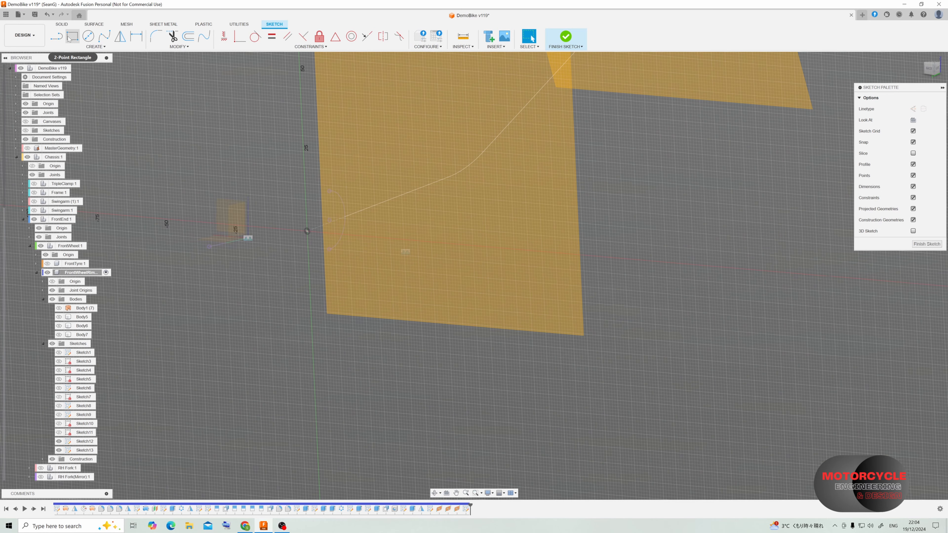
pyautogui.click(71, 37)
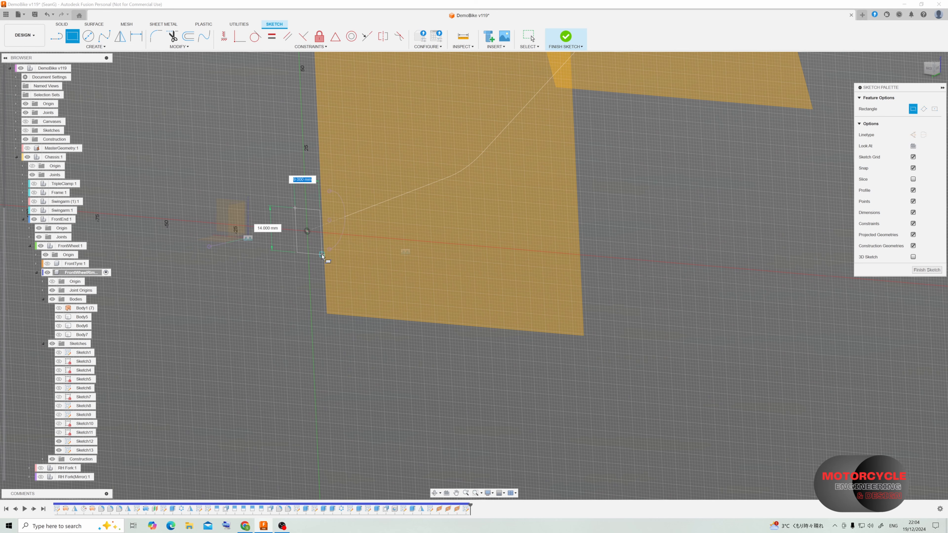
pyautogui.click(57, 41)
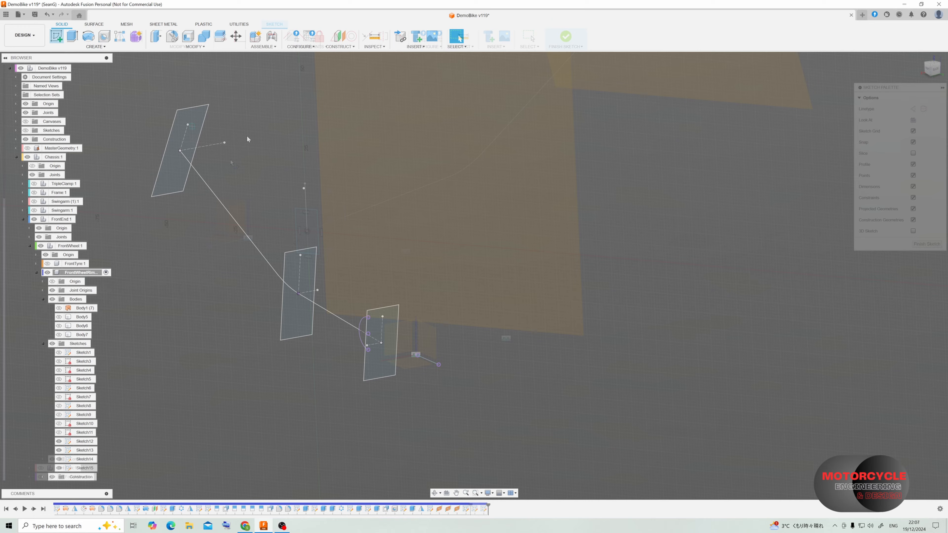
pyautogui.click(94, 24)
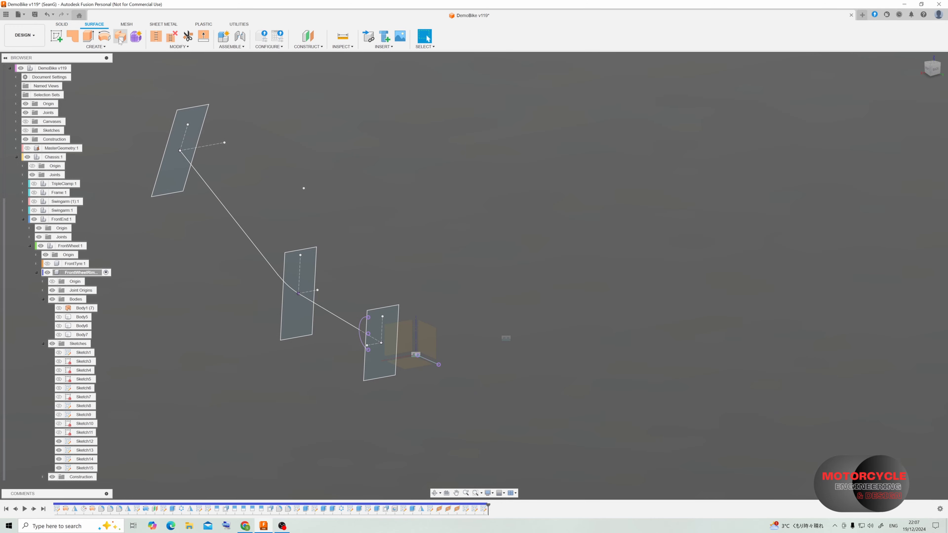
pyautogui.click(120, 37)
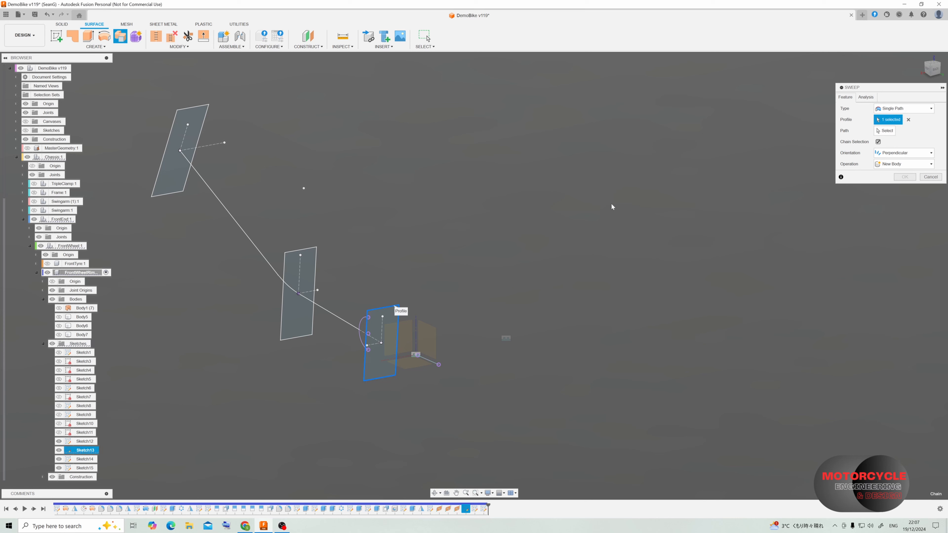
pyautogui.click(345, 325)
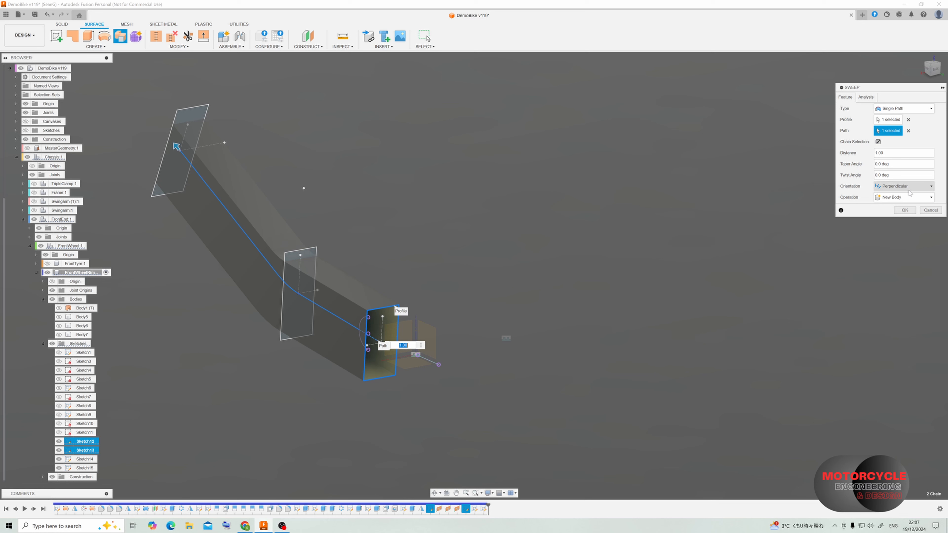
pyautogui.press('Escape')
# - Loft a new surface body through the three rectangular spoke profiles, from the hub end to the rim end
pyautogui.click(96, 47)
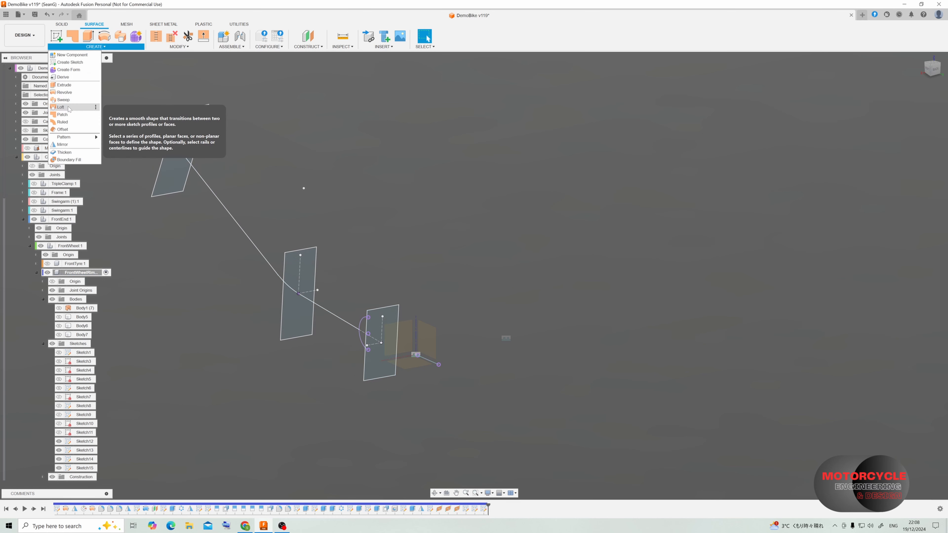
pyautogui.click(61, 107)
pyautogui.click(385, 313)
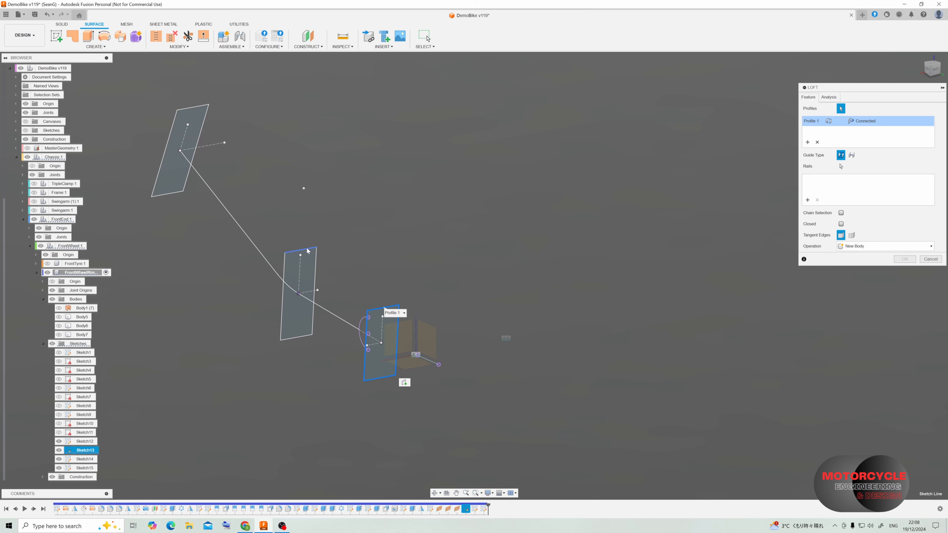
pyautogui.click(300, 276)
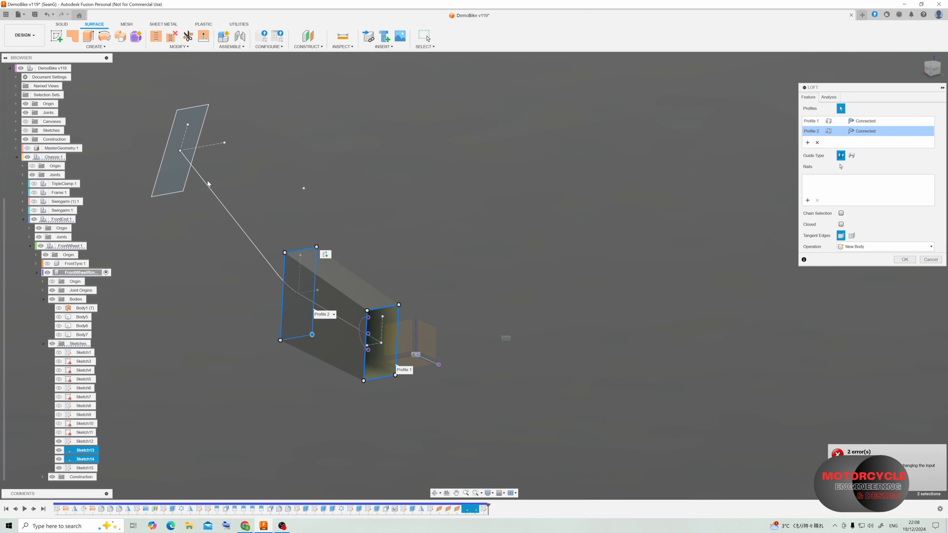
pyautogui.click(175, 127)
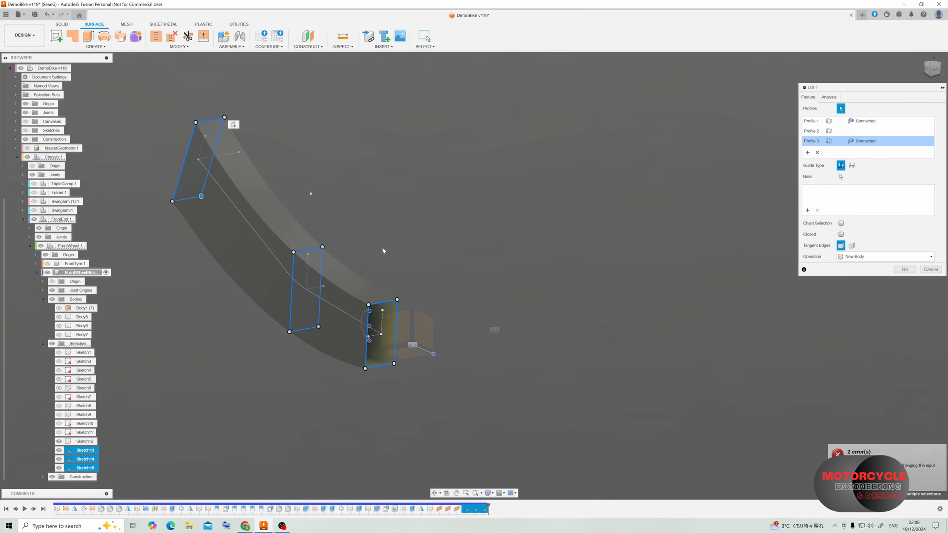
pyautogui.keyDown('shift'); pyautogui.moveTo(381, 246); pyautogui.dragTo(320, 241, button='middle'); pyautogui.keyUp('shift')
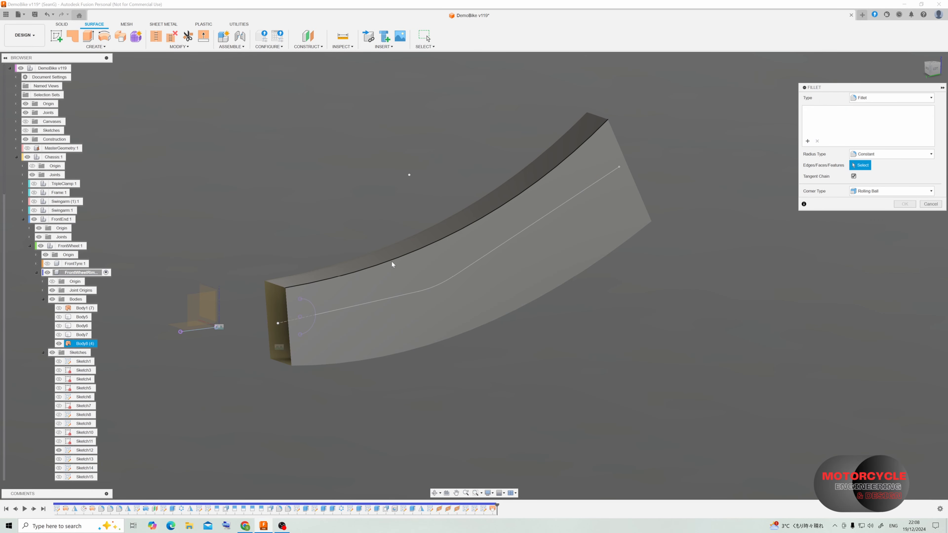
# - Fillet the four long edges of the lofted spoke surface with a 6 mm radius
pyautogui.click(392, 263)
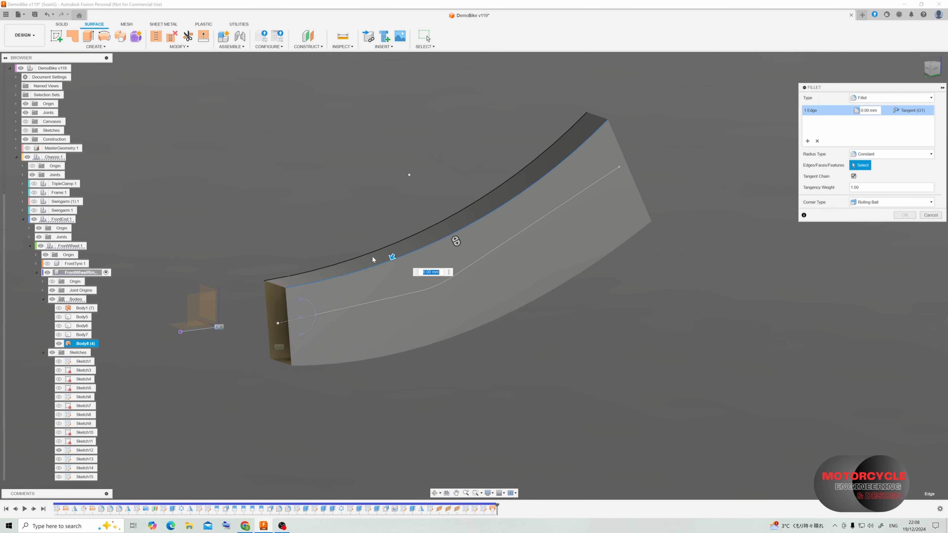
pyautogui.click(401, 353)
pyautogui.keyDown('shift'); pyautogui.moveTo(401, 352); pyautogui.dragTo(332, 385, button='middle'); pyautogui.keyUp('shift')
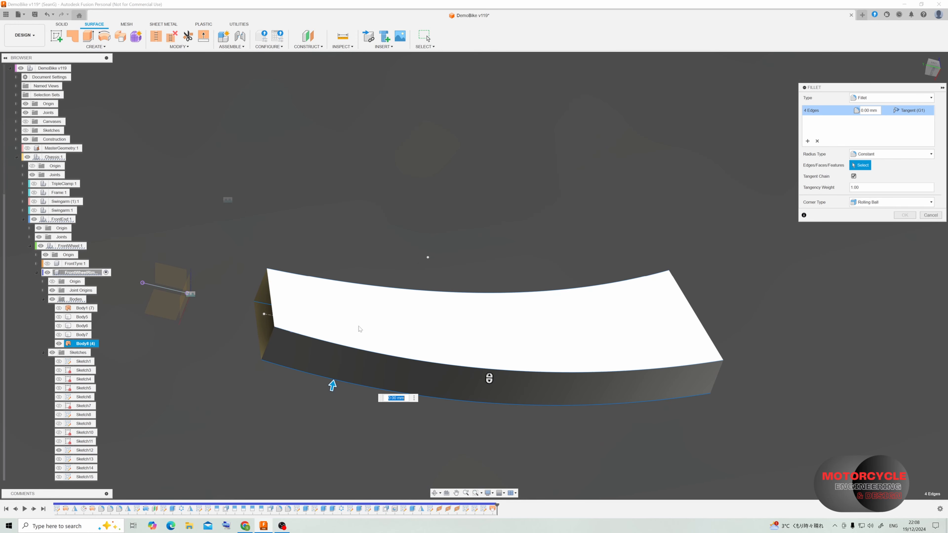
pyautogui.write('6')
pyautogui.press('Return')
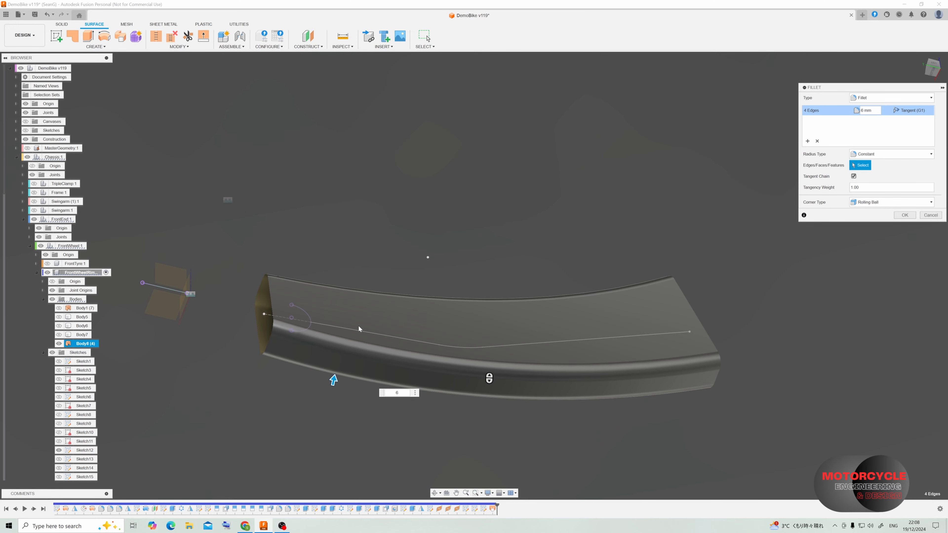
pyautogui.scroll(-3, 451, 267)
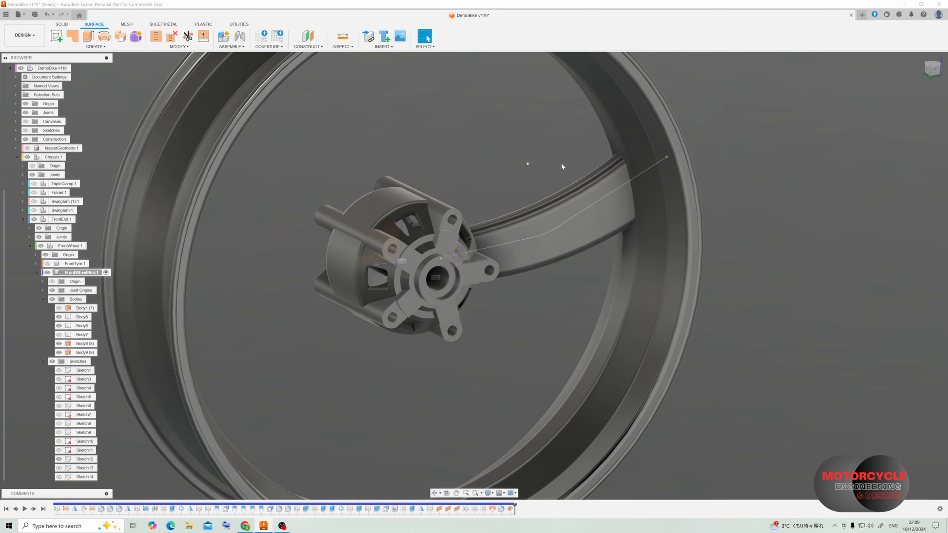
# - Finish the spoke path sketch with its segments joined, and move the middle plane along the path further out toward the rim
pyautogui.keyDown('shift'); pyautogui.moveTo(560, 163); pyautogui.dragTo(543, 155, button='middle'); pyautogui.keyUp('shift')
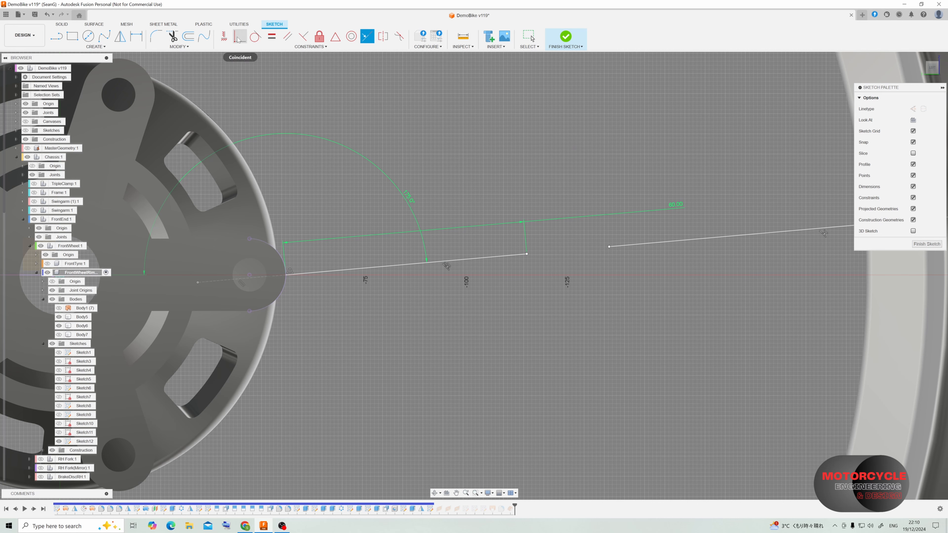
pyautogui.scroll(-3, 398, 254)
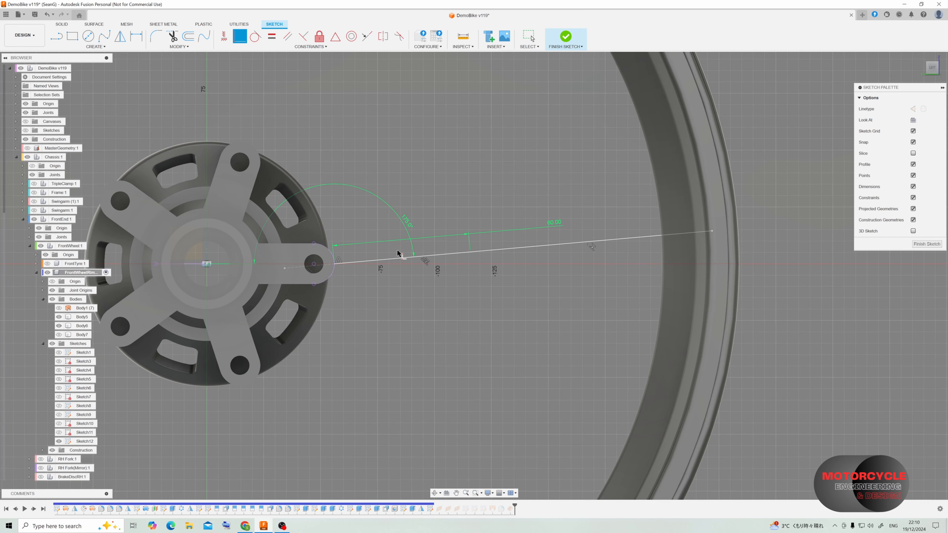
pyautogui.click(926, 244)
pyautogui.rightClick(449, 508)
pyautogui.click(473, 426)
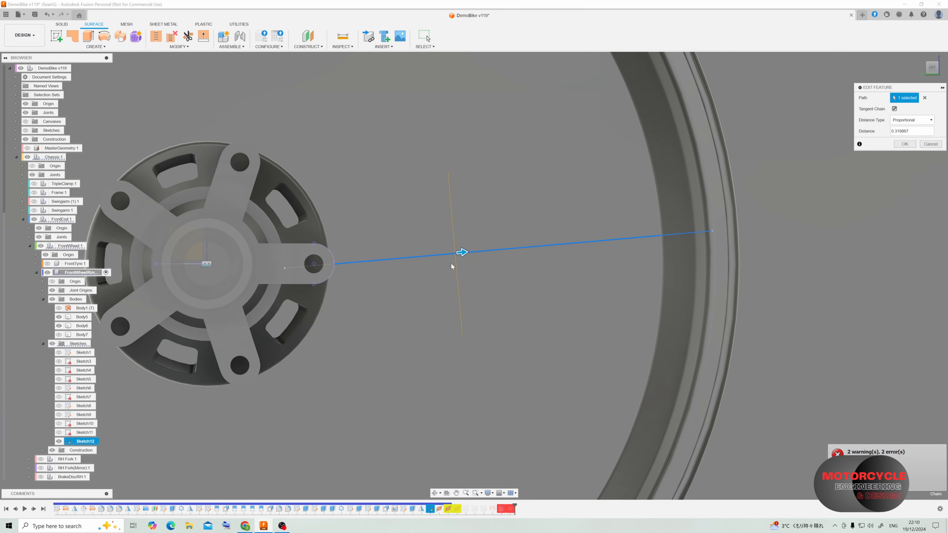
pyautogui.moveTo(460, 253); pyautogui.dragTo(535, 245)
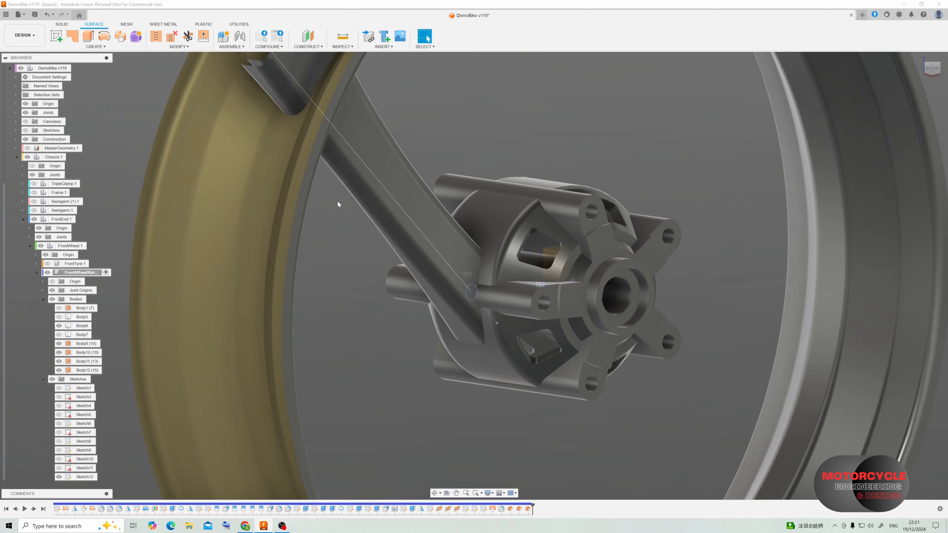
# - Hide the solid hub body (Body6) to expose the hub surface where the spoke passes through it
pyautogui.scroll(5, 497, 302)
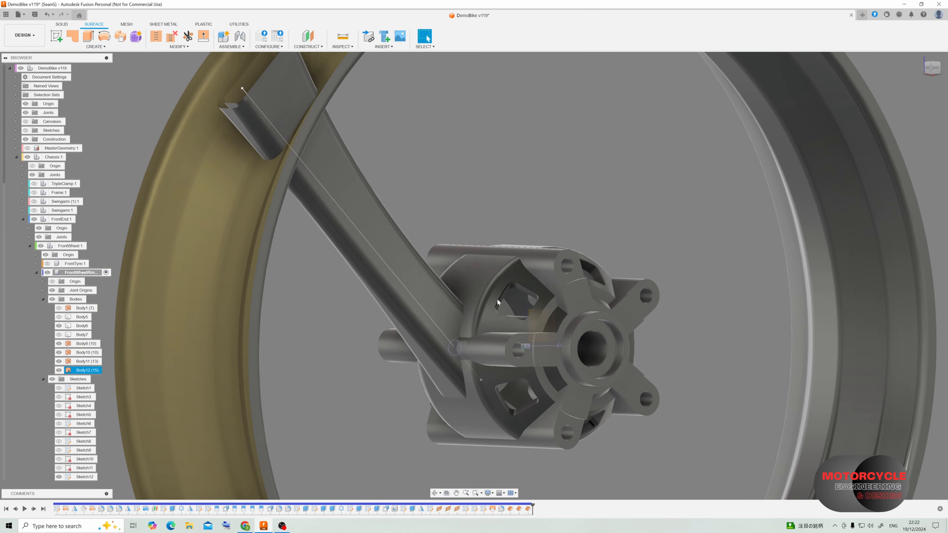
pyautogui.keyDown('shift'); pyautogui.moveTo(459, 302); pyautogui.dragTo(311, 447, button='middle'); pyautogui.keyUp('shift')
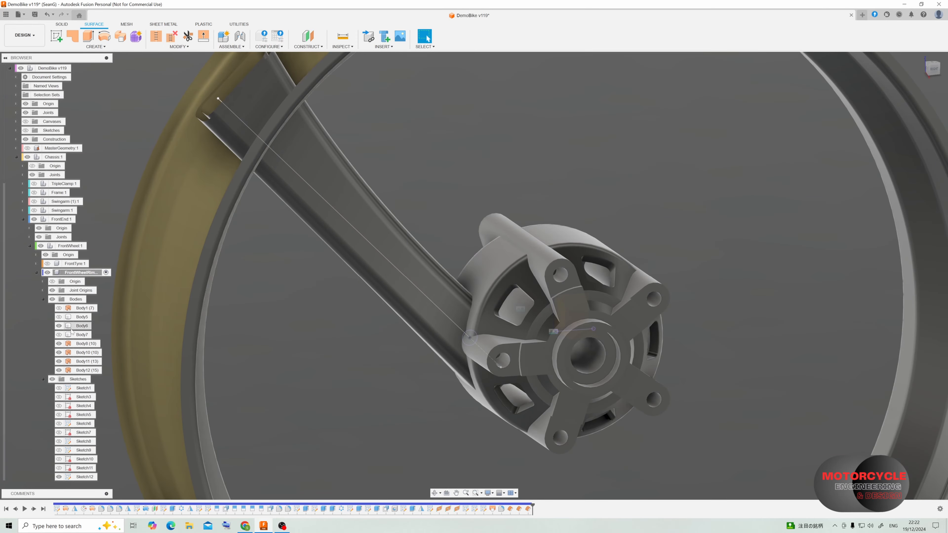
pyautogui.click(58, 326)
pyautogui.keyDown('shift'); pyautogui.moveTo(336, 272); pyautogui.dragTo(368, 262, button='middle'); pyautogui.keyUp('shift')
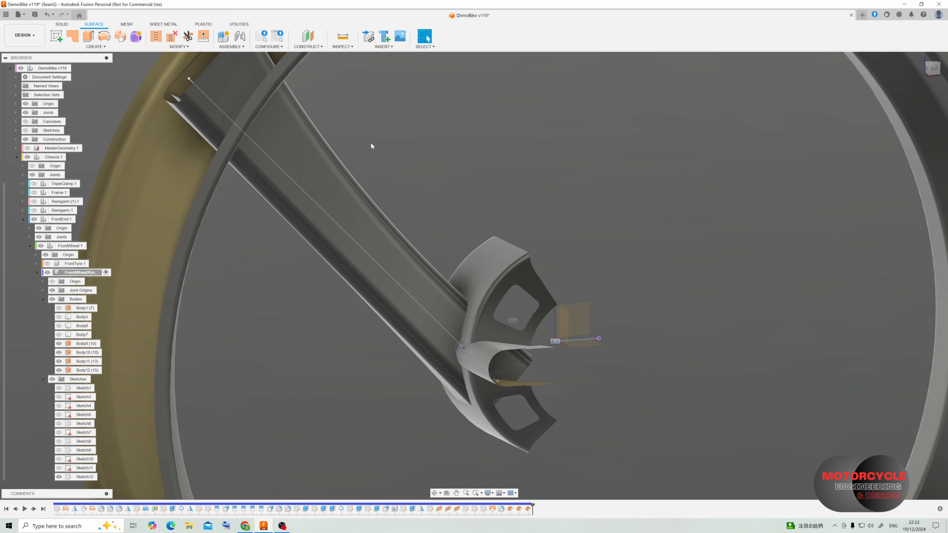
# - Trim the inner ends of the outer and inner spoke surfaces, using the hub surface as the trim tool
pyautogui.click(190, 37)
pyautogui.click(491, 263)
pyautogui.keyDown('shift'); pyautogui.moveTo(491, 262); pyautogui.dragTo(573, 373, button='middle'); pyautogui.keyUp('shift')
pyautogui.click(573, 373)
pyautogui.press('Return')
pyautogui.rightClick(389, 106)
pyautogui.click(389, 60)
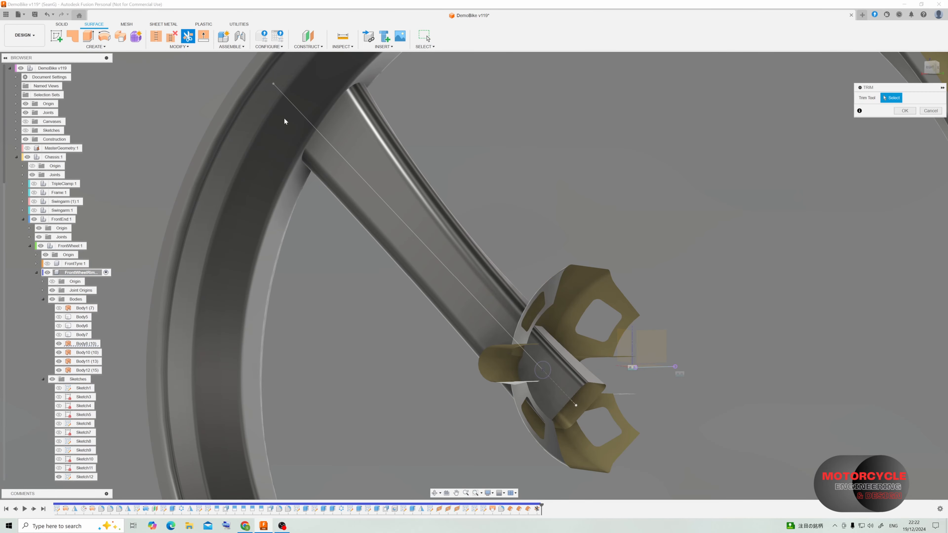
pyautogui.click(533, 314)
pyautogui.click(574, 376)
pyautogui.press('Return')
pyautogui.moveTo(571, 253); pyautogui.dragTo(748, 374, button='middle')
pyautogui.click(188, 37)
pyautogui.click(447, 171)
pyautogui.keyDown('shift'); pyautogui.moveTo(446, 171); pyautogui.dragTo(386, 161, button='middle'); pyautogui.keyUp('shift')
pyautogui.keyDown('shift'); pyautogui.moveTo(560, 152); pyautogui.dragTo(817, 172, button='middle'); pyautogui.keyUp('shift')
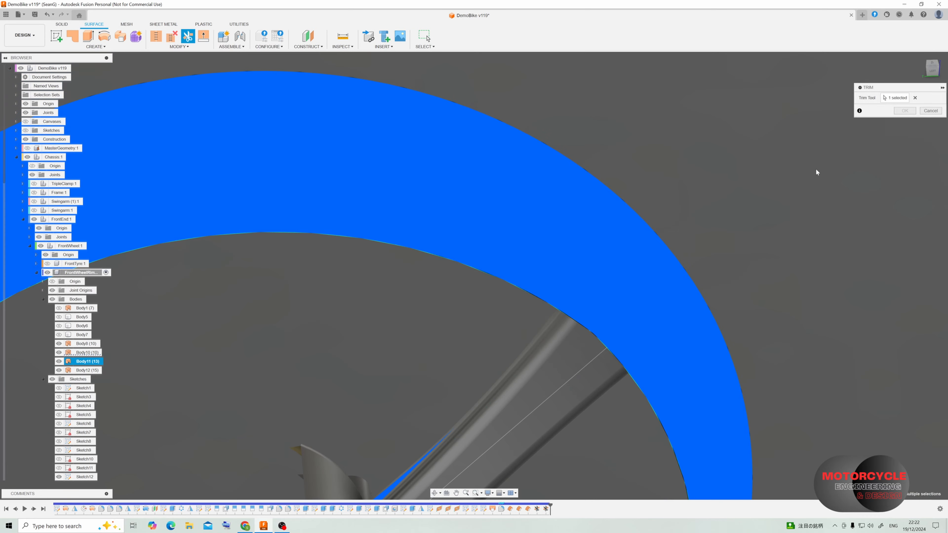
pyautogui.press('Escape')
# - Trim off the parts of both spoke surfaces that protrude through the rim, using the rim surface as the trim tool
pyautogui.keyDown('shift'); pyautogui.moveTo(485, 195); pyautogui.dragTo(429, 239, button='middle'); pyautogui.keyUp('shift')
pyautogui.click(188, 36)
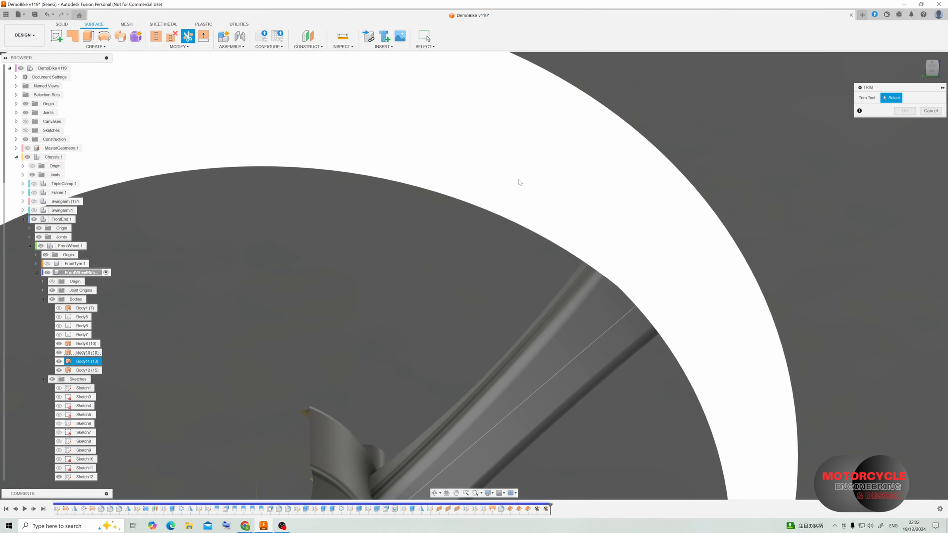
pyautogui.click(520, 182)
pyautogui.click(905, 111)
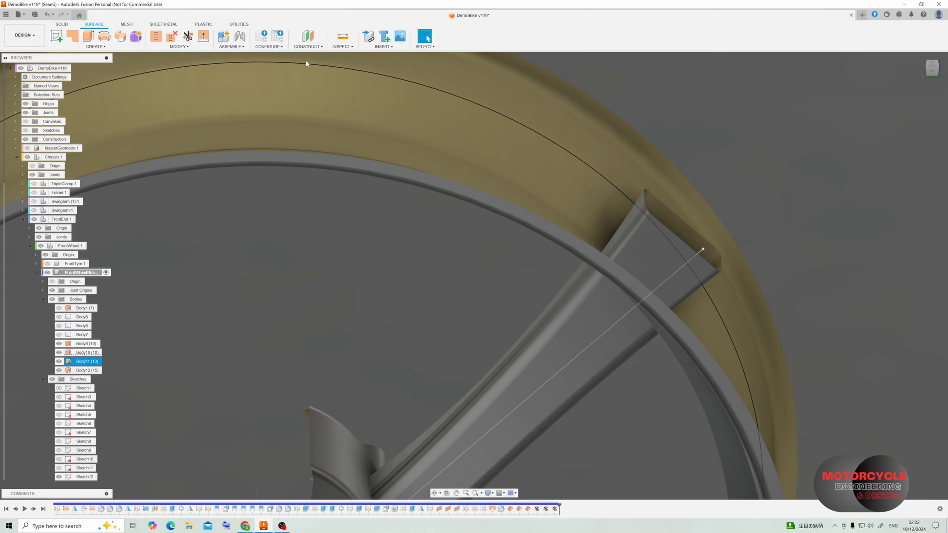
pyautogui.click(188, 36)
pyautogui.click(530, 176)
pyautogui.click(637, 239)
pyautogui.click(905, 110)
# - Trim the rim surface with the outer spoke surface, keeping only the patch that closes the spoke's outer end
pyautogui.keyDown('shift'); pyautogui.moveTo(760, 151); pyautogui.dragTo(657, 90, button='middle'); pyautogui.keyUp('shift')
pyautogui.click(187, 36)
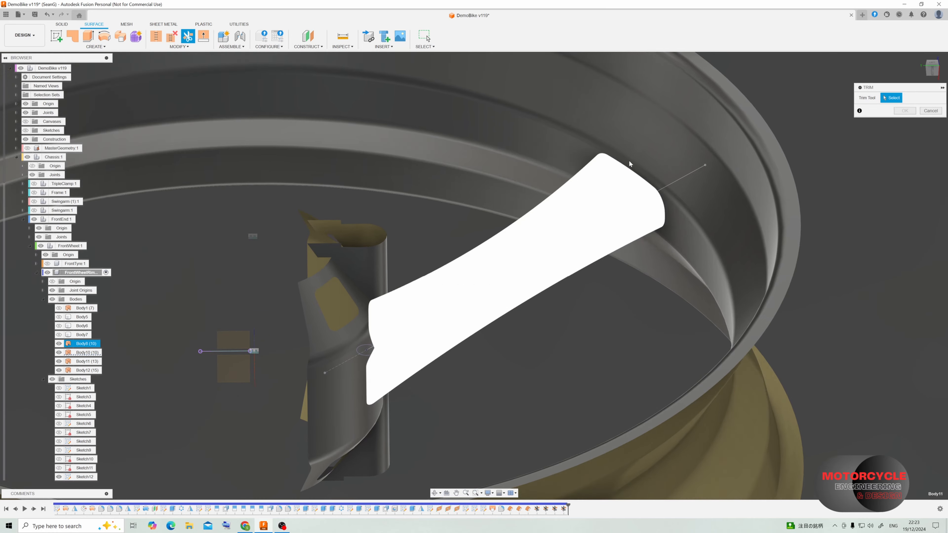
pyautogui.click(630, 161)
pyautogui.click(723, 144)
pyautogui.click(904, 110)
pyautogui.keyDown('shift'); pyautogui.moveTo(784, 126); pyautogui.dragTo(674, 140, button='middle'); pyautogui.keyUp('shift')
pyautogui.scroll(3, 675, 140)
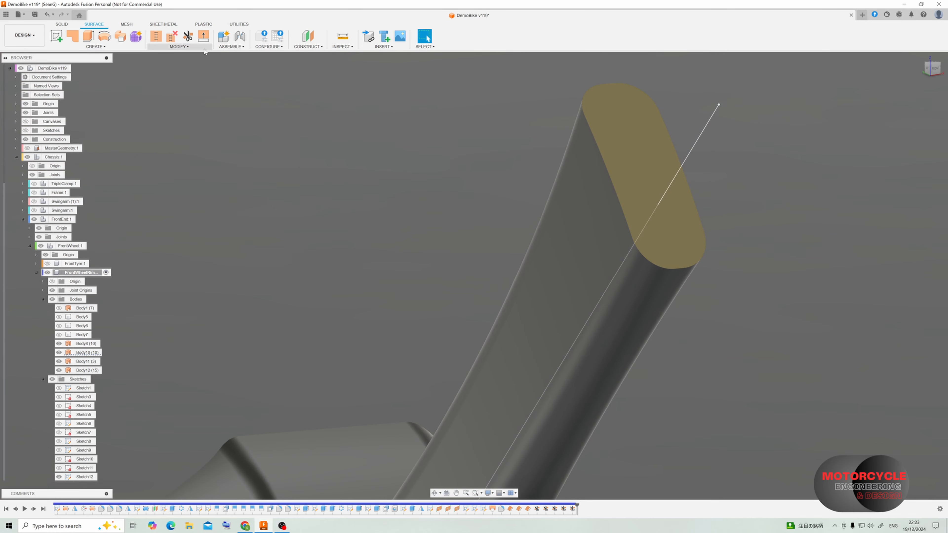
# - Trim the hub surface with the outer spoke surface, keeping only the patch that closes the spoke's inner end
pyautogui.click(186, 38)
pyautogui.scroll(-3, 410, 112)
pyautogui.scroll(1, 395, 269)
pyautogui.click(402, 318)
pyautogui.click(522, 418)
pyautogui.click(904, 111)
# - Reverse the normal of the patch closing the spoke's rim end
pyautogui.keyDown('shift'); pyautogui.moveTo(411, 225); pyautogui.dragTo(351, 374, button='middle'); pyautogui.keyUp('shift')
pyautogui.scroll(2, 473, 260)
pyautogui.click(179, 46)
pyautogui.click(189, 114)
pyautogui.click(612, 149)
pyautogui.scroll(-3, 654, 123)
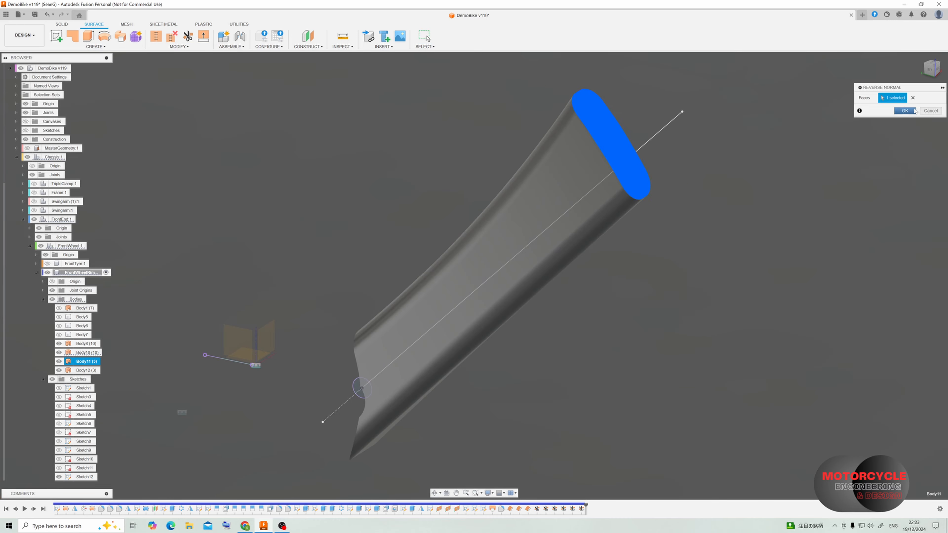
pyautogui.click(915, 111)
# - Reverse the normal of the patch closing the spoke's hub end
pyautogui.keyDown('shift'); pyautogui.moveTo(480, 224); pyautogui.dragTo(440, 239, button='middle'); pyautogui.keyUp('shift')
pyautogui.moveTo(179, 47)
pyautogui.click(190, 114)
pyautogui.click(359, 333)
pyautogui.press('Return')
# - Hide the outer spoke surface and trim the centre out of the rim-end patch with the inner spoke surface
pyautogui.click(59, 344)
pyautogui.click(187, 36)
pyautogui.click(485, 243)
pyautogui.click(616, 160)
pyautogui.press('Return')
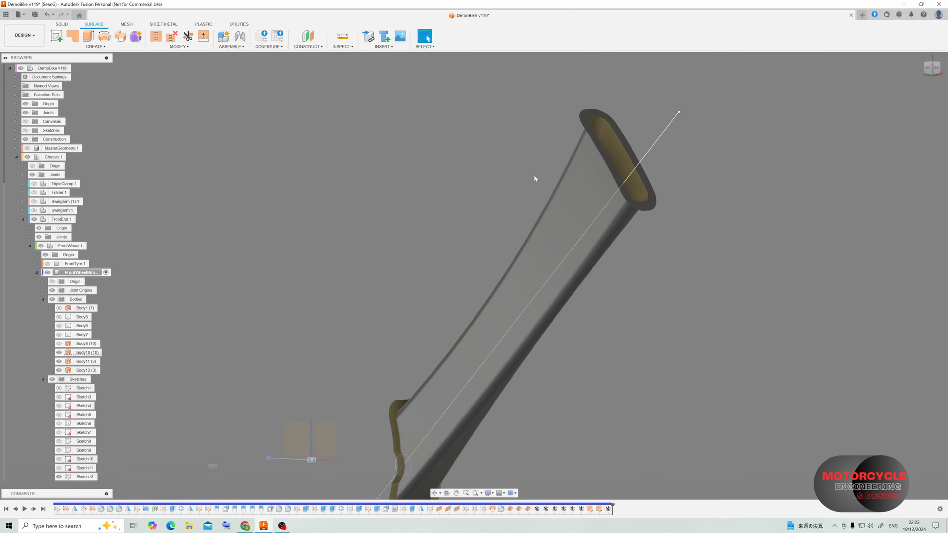
# - Trim the centre out of the hub-end patch, using the inner spoke surface as the trim tool
pyautogui.scroll(-3, 530, 209)
pyautogui.click(187, 36)
pyautogui.keyDown('shift'); pyautogui.moveTo(534, 175); pyautogui.dragTo(627, 168, button='middle'); pyautogui.keyUp('shift')
pyautogui.click(523, 239)
pyautogui.click(444, 306)
pyautogui.press('Return')
pyautogui.scroll(3, 582, 195)
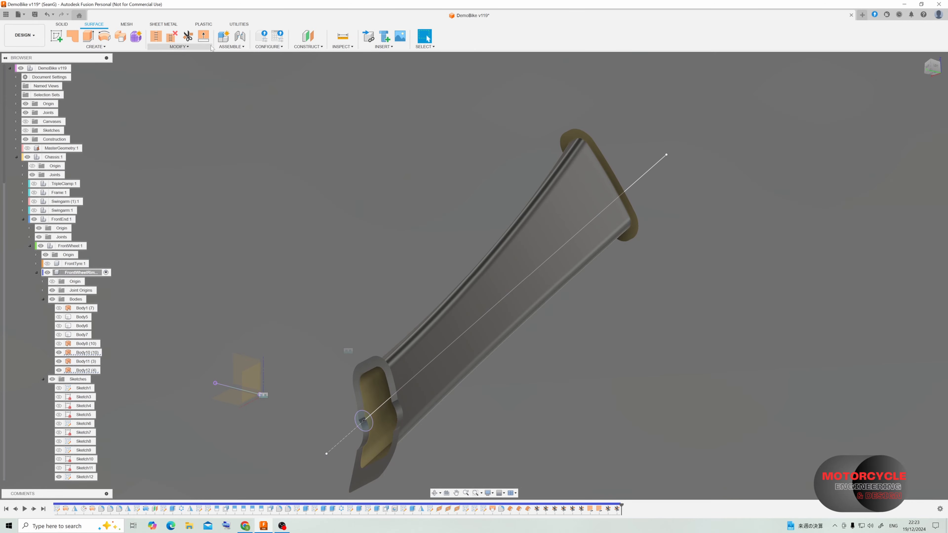
# - Reverse the normals of the inner spoke surface
pyautogui.moveTo(190, 46)
pyautogui.click(190, 115)
pyautogui.click(560, 195)
pyautogui.click(906, 111)
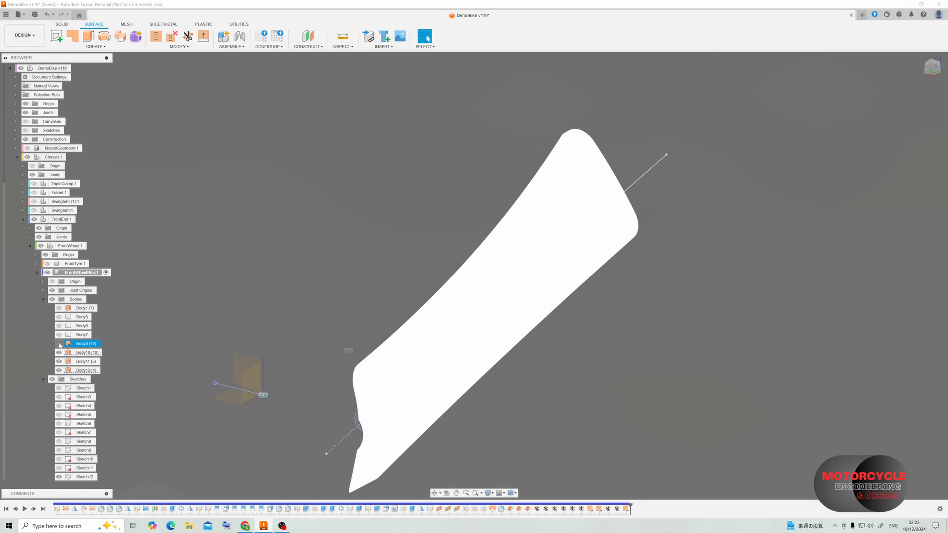
# - Show the outer spoke surface and stitch it with the inner spoke surface and both end patches into one new body
pyautogui.click(58, 344)
pyautogui.click(156, 36)
pyautogui.click(495, 284)
pyautogui.click(364, 389)
pyautogui.keyDown('shift'); pyautogui.moveTo(485, 291); pyautogui.dragTo(597, 157, button='middle'); pyautogui.keyUp('shift')
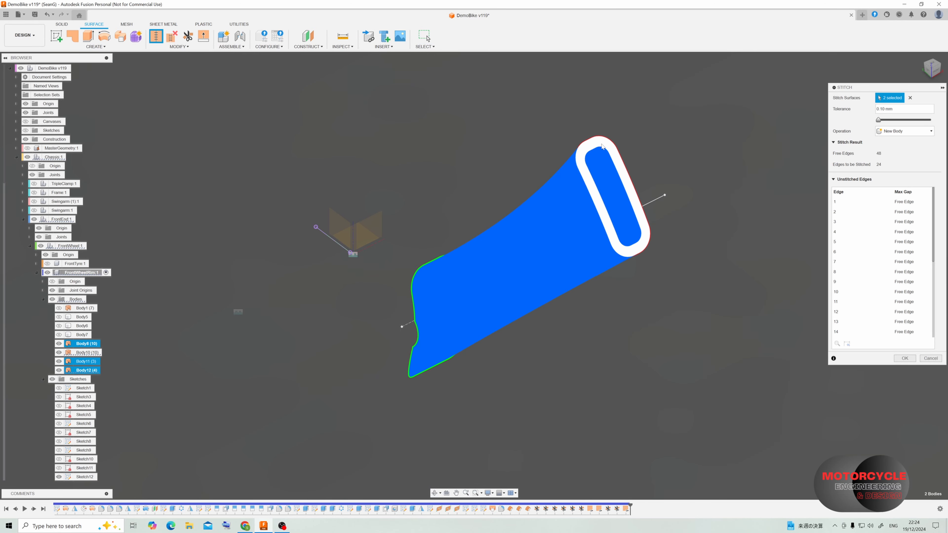
pyautogui.click(603, 146)
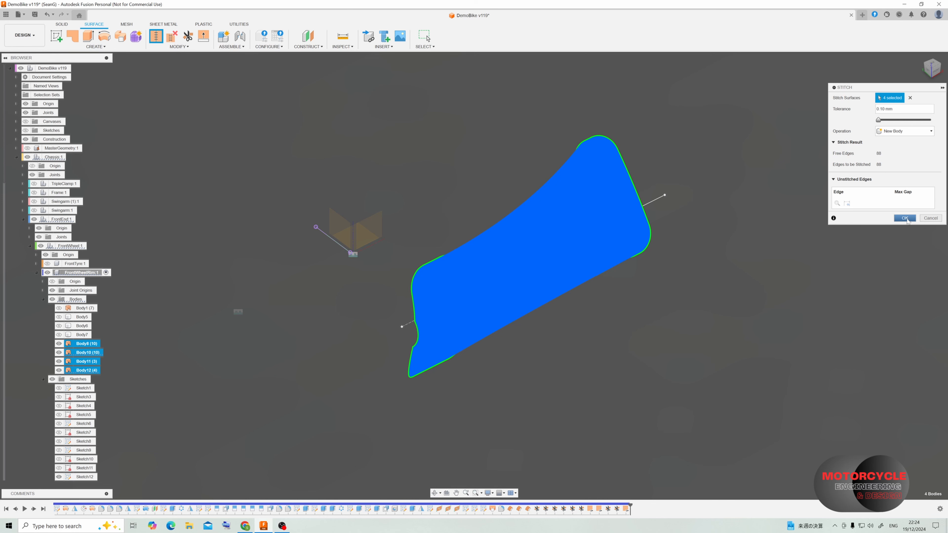
pyautogui.click(925, 132)
pyautogui.click(904, 218)
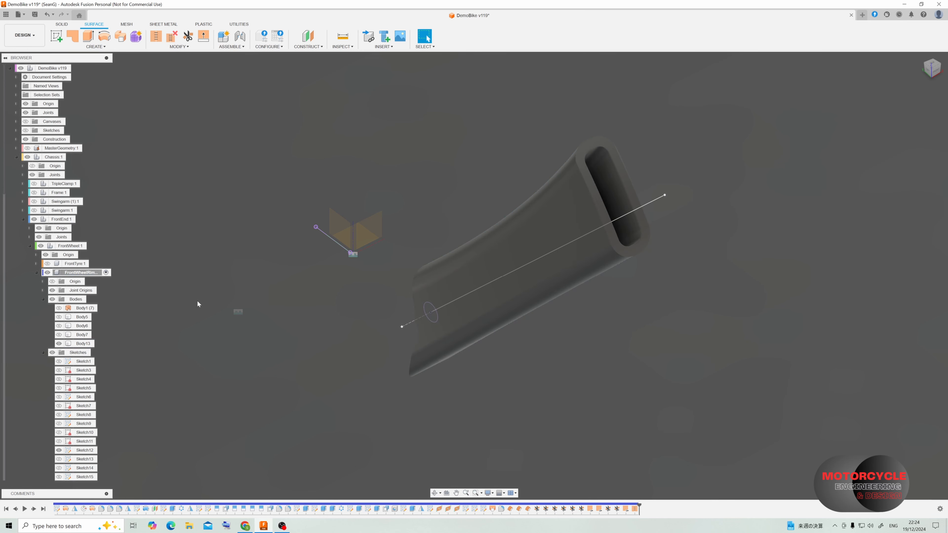
# - Toggle the stitched spoke body's visibility to check it, and show the hub body Body7 alongside it
pyautogui.click(61, 344)
pyautogui.click(59, 344)
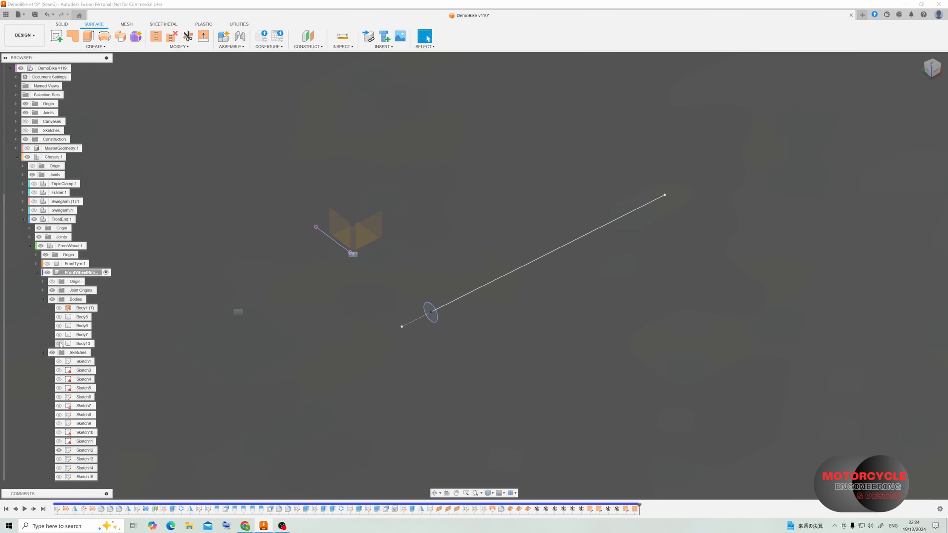
pyautogui.click(59, 344)
pyautogui.click(59, 335)
pyautogui.click(59, 336)
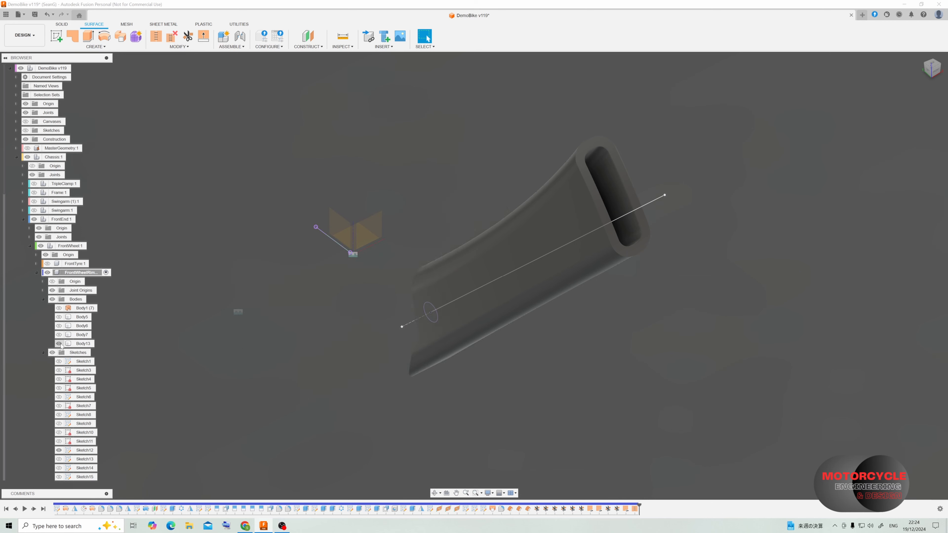
pyautogui.click(59, 335)
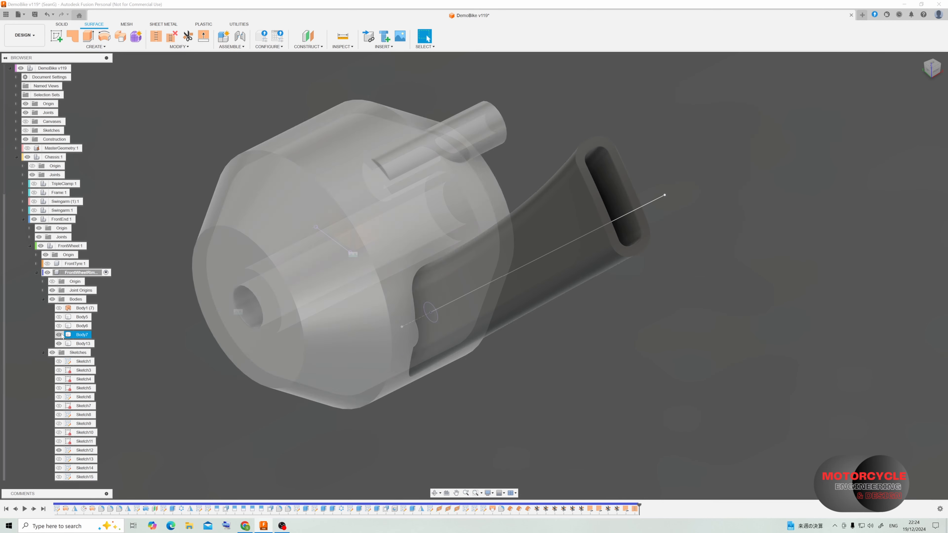
# - Hide Body7 and show the detailed hub Body6 and the rim Body5 alongside the spoke
pyautogui.click(59, 335)
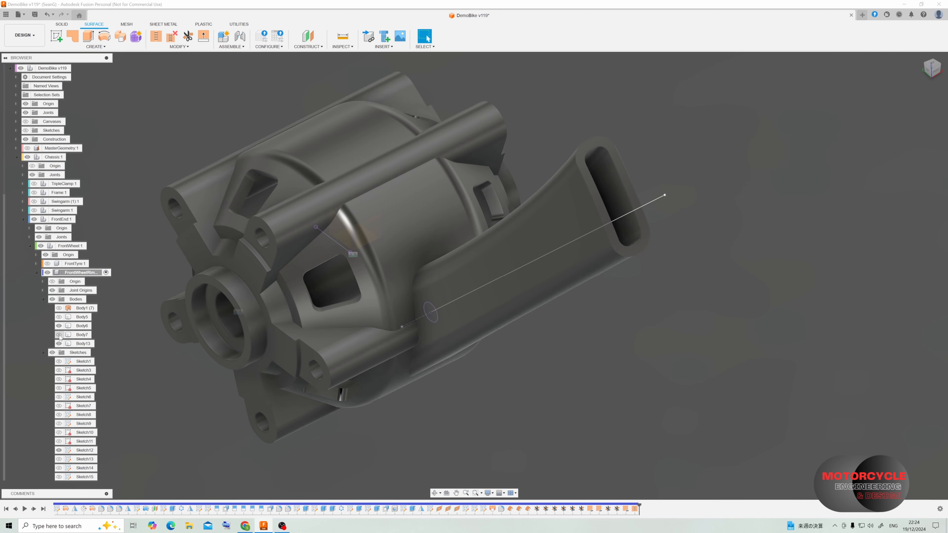
pyautogui.click(59, 317)
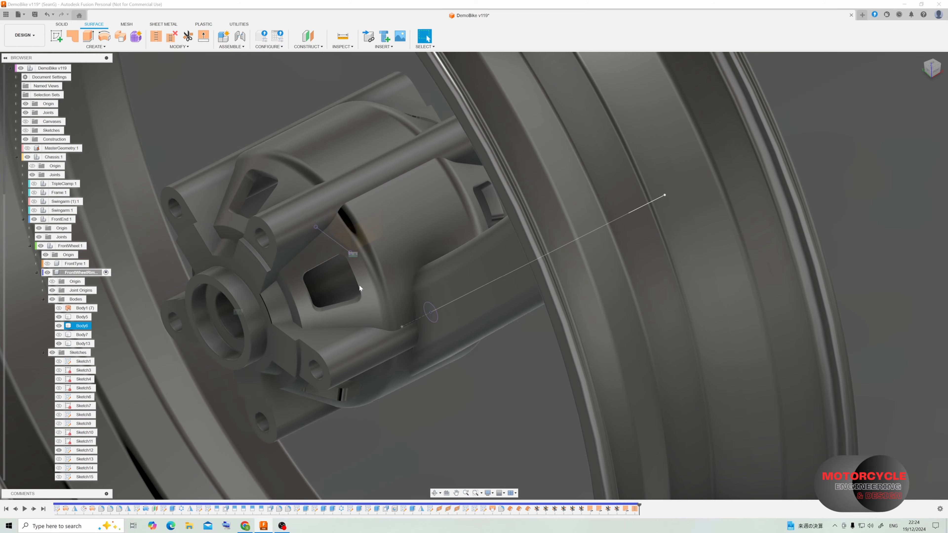
# - Create a circular pattern of the spoke body around the hub's central axis to give five spokes in total
pyautogui.scroll(-3, 358, 284)
pyautogui.keyDown('shift'); pyautogui.moveTo(407, 275); pyautogui.dragTo(563, 250, button='middle'); pyautogui.keyUp('shift')
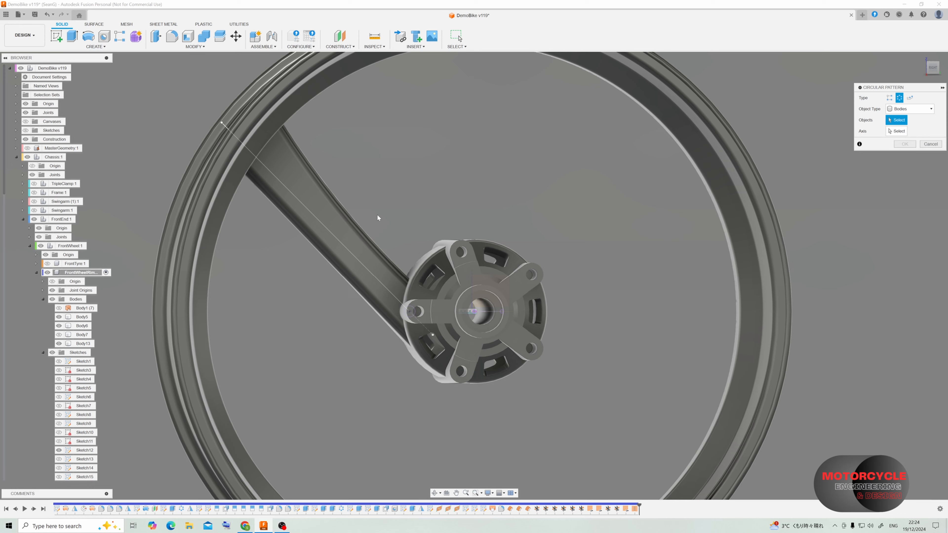
pyautogui.click(368, 230)
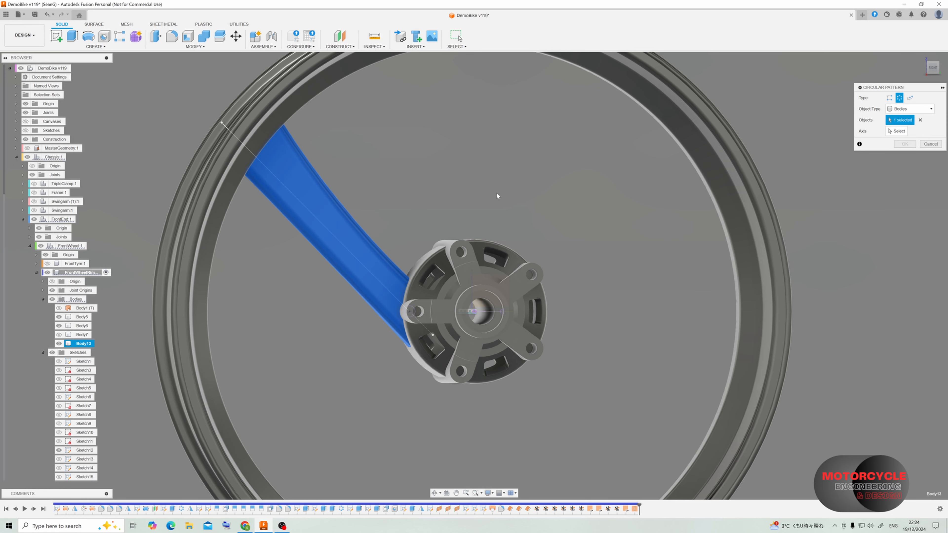
pyautogui.click(483, 316)
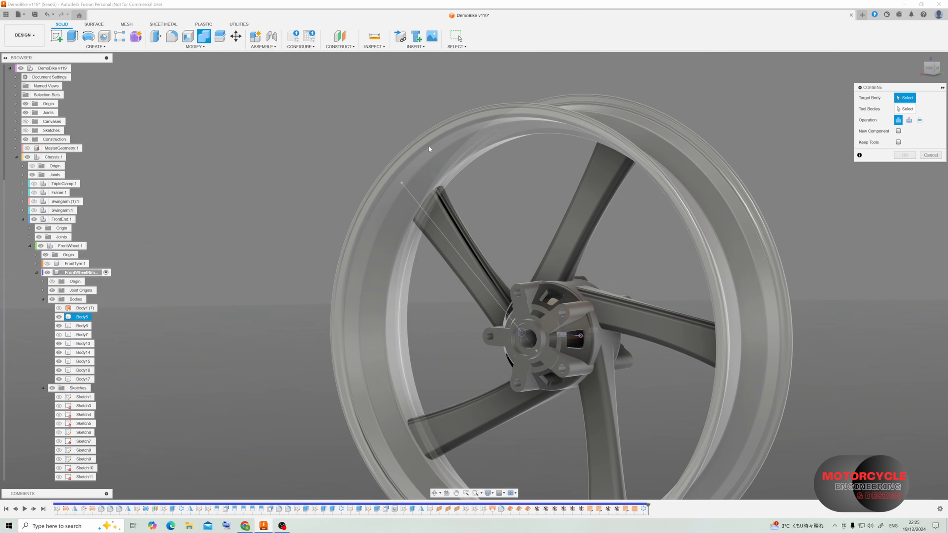
# - Combine the rim, as target body, with all five spokes and the hub using the Join operation
pyautogui.click(450, 179)
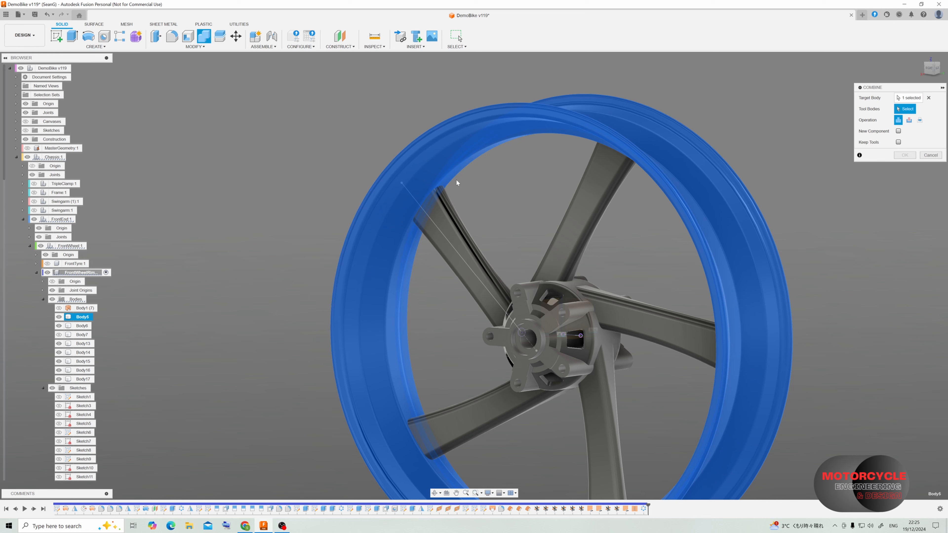
pyautogui.click(446, 233)
pyautogui.click(586, 209)
pyautogui.click(672, 336)
pyautogui.click(595, 396)
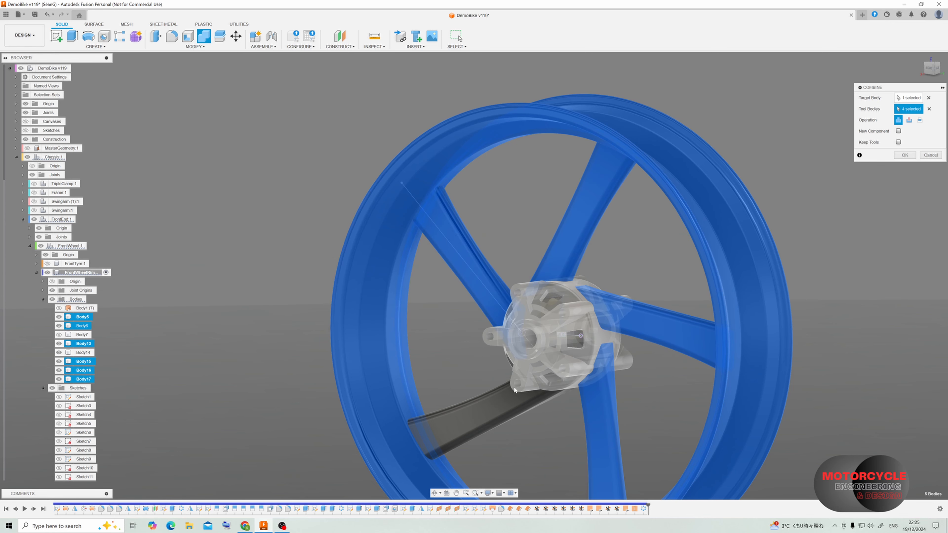
pyautogui.click(515, 390)
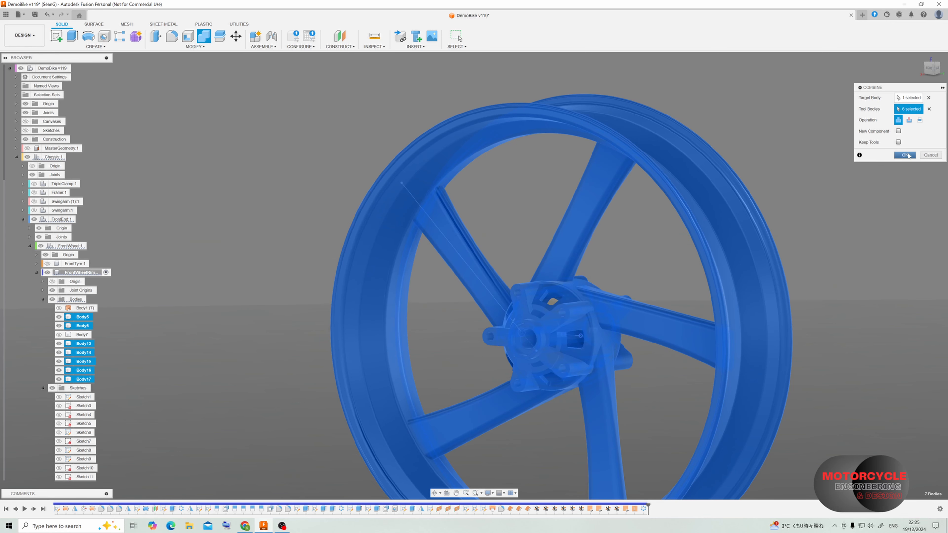
pyautogui.press('Return')
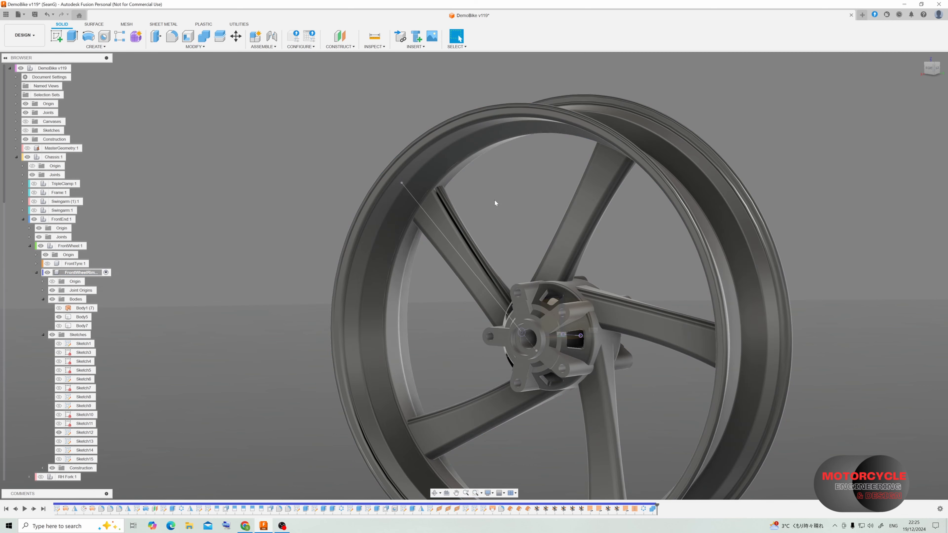
# - Fillet the tangent edge chain where a spoke meets the inside of the rim, using a constant radius set freehand
pyautogui.press('f')
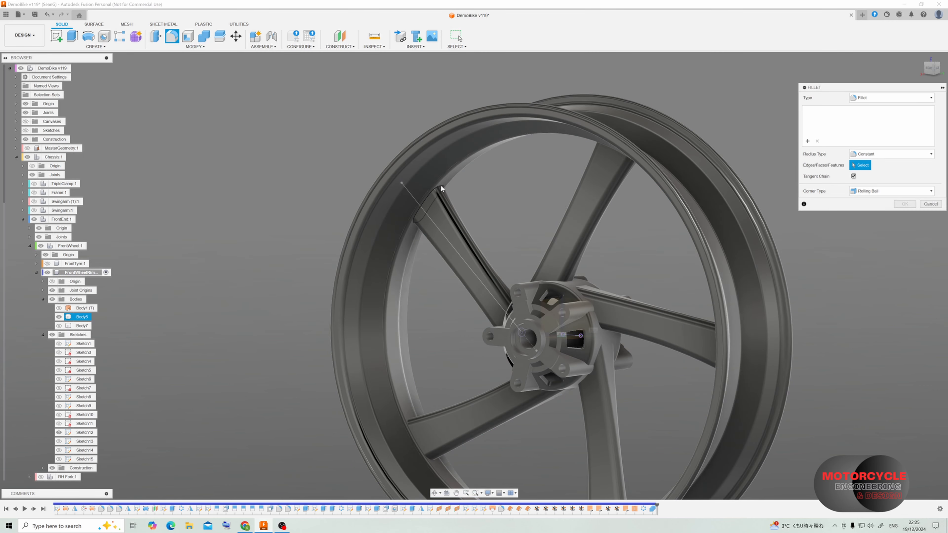
pyautogui.click(441, 185)
pyautogui.scroll(8, 449, 202)
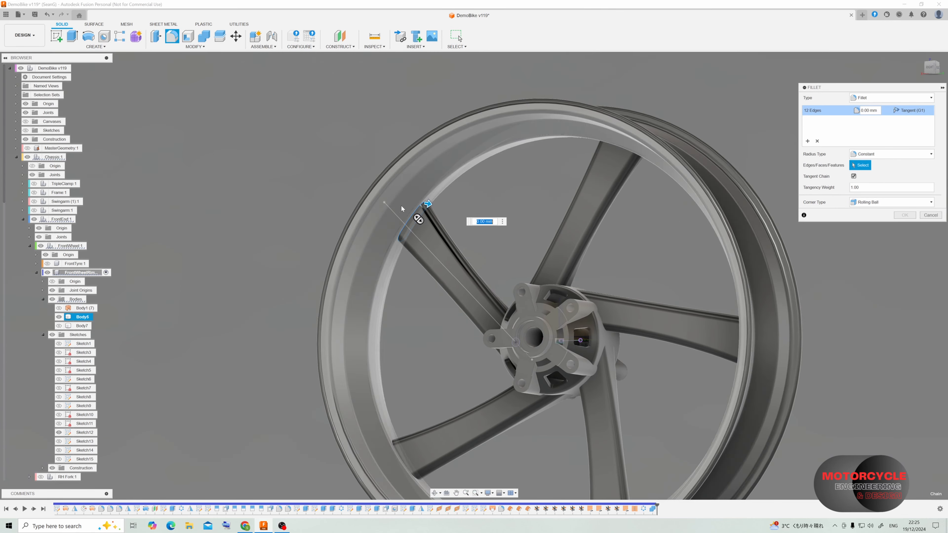
pyautogui.scroll(-1, 489, 201)
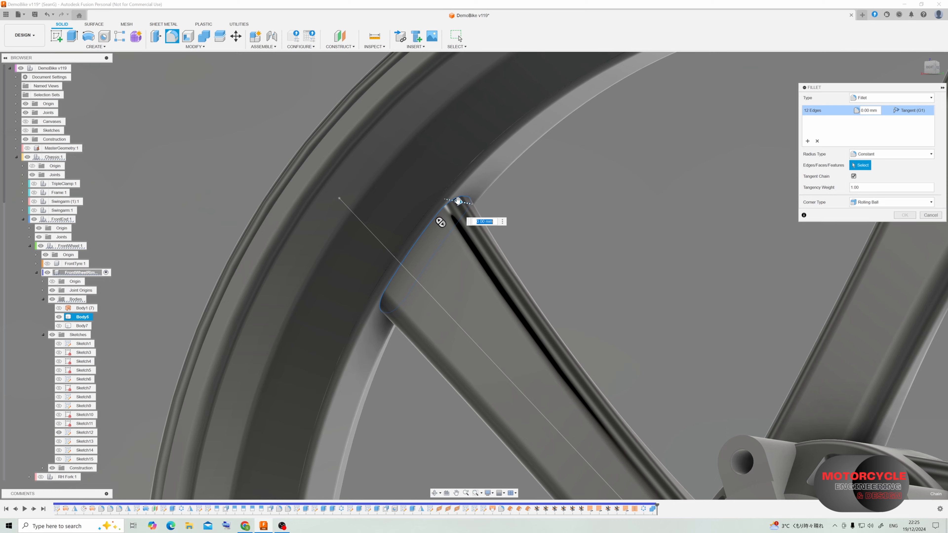
pyautogui.moveTo(458, 201); pyautogui.dragTo(462, 202)
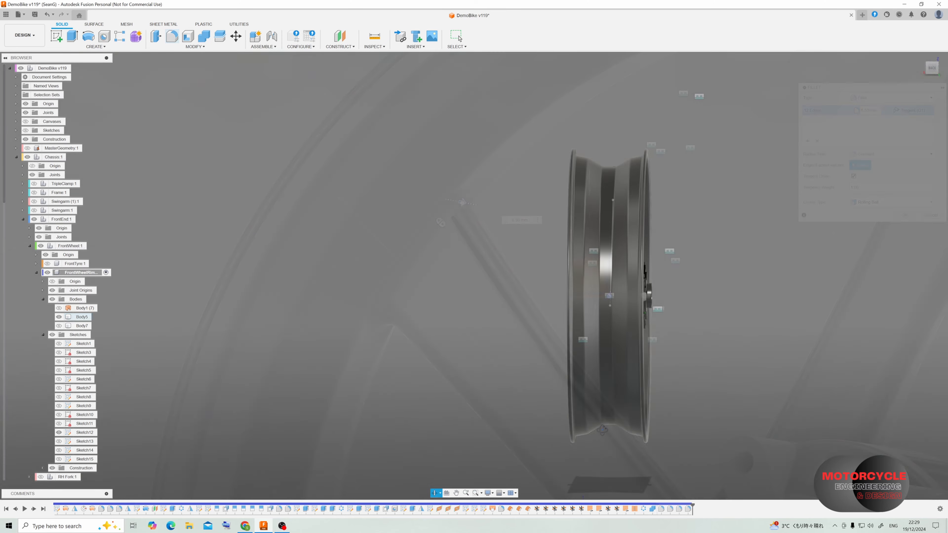
# - Examine the filleted wheel from several angles, including the spoke junctions at the hub and the rim
pyautogui.keyDown('shift'); pyautogui.moveTo(515, 419); pyautogui.dragTo(551, 376, button='middle'); pyautogui.keyUp('shift')
pyautogui.scroll(-2, 556, 375)
pyautogui.scroll(6, 690, 295)
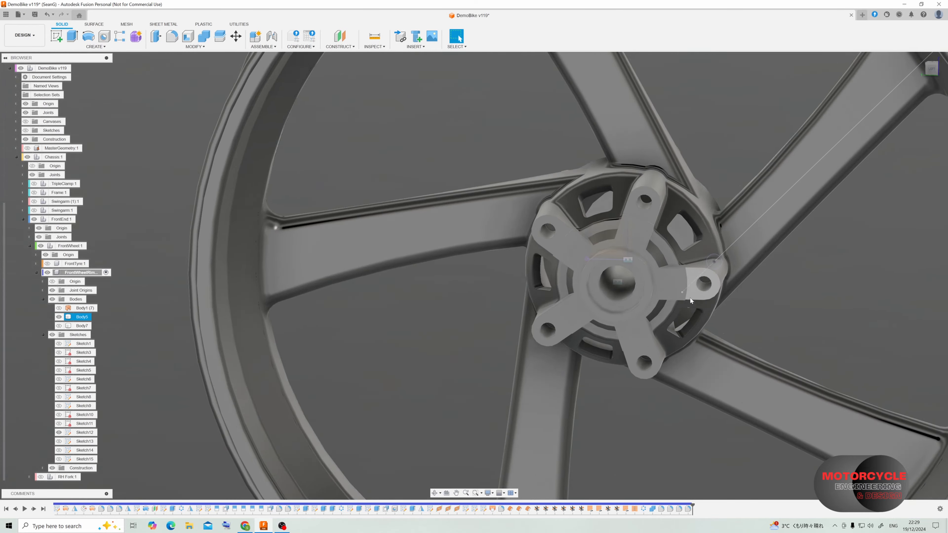
pyautogui.moveTo(691, 293)
pyautogui.keyDown('shift'); pyautogui.mouseDown(button='middle')
pyautogui.moveTo(606, 268)
pyautogui.moveTo(547, 285)
pyautogui.moveTo(693, 289)
pyautogui.mouseUp(button='middle'); pyautogui.keyUp('shift')
pyautogui.scroll(-5, 670, 285)
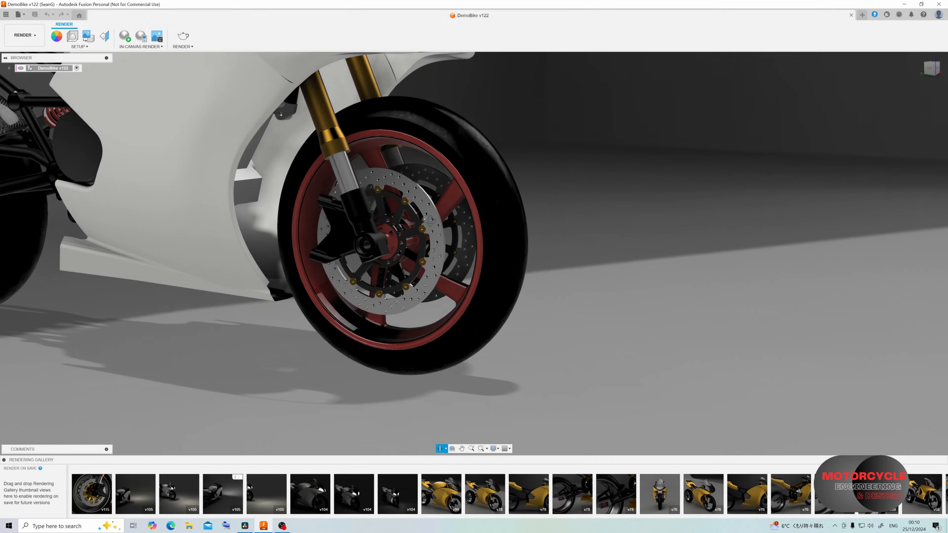
# - Inspect the front wheel up close in the rendered motorcycle assembly, and view the whole bike
pyautogui.scroll(2, 451, 222)
pyautogui.moveTo(452, 222)
pyautogui.keyDown('shift'); pyautogui.mouseDown(button='middle')
pyautogui.moveTo(465, 223)
pyautogui.moveTo(346, 222)
pyautogui.moveTo(461, 220)
pyautogui.mouseUp(button='middle'); pyautogui.keyUp('shift')
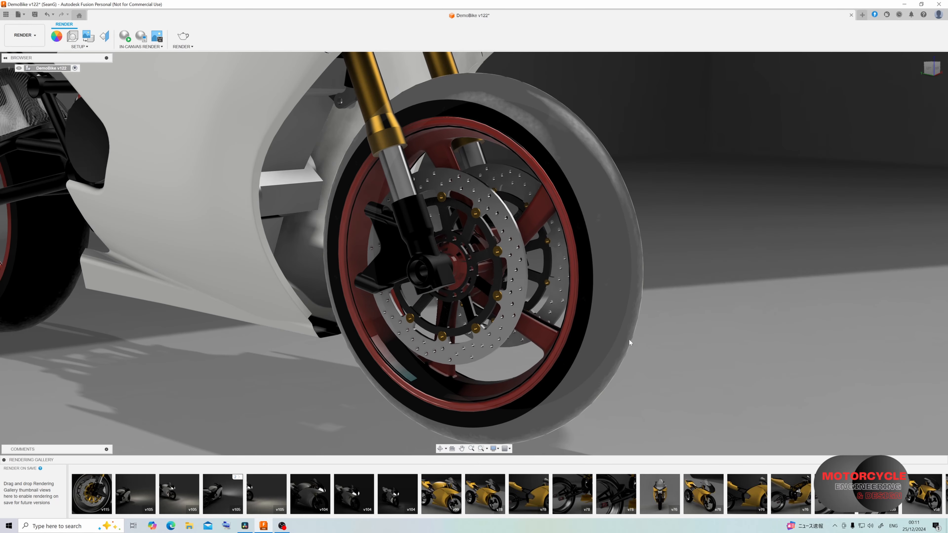
pyautogui.moveTo(630, 342)
pyautogui.keyDown('shift'); pyautogui.mouseDown(button='middle')
pyautogui.moveTo(685, 314)
pyautogui.moveTo(656, 317)
pyautogui.mouseUp(button='middle'); pyautogui.keyUp('shift')
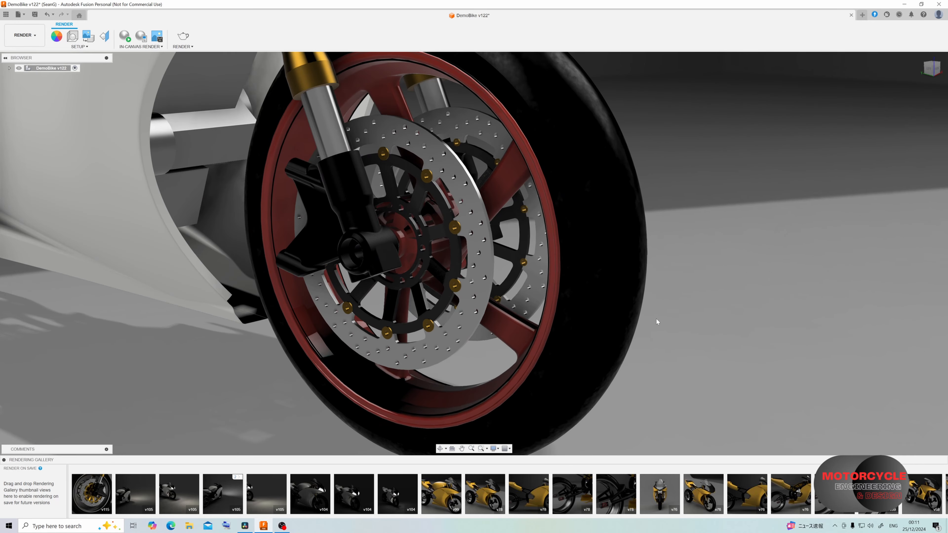
pyautogui.scroll(-8, 657, 322)
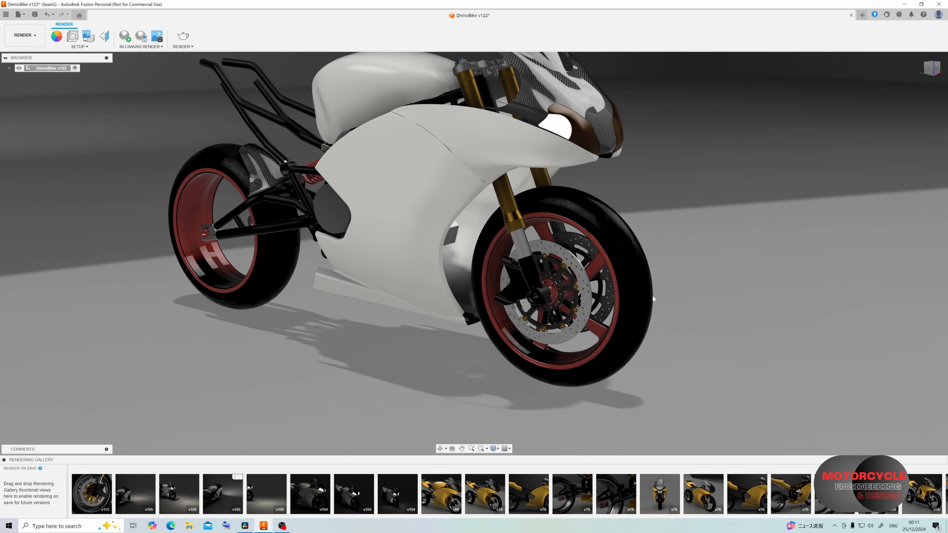
pyautogui.moveTo(653, 298); pyautogui.dragTo(632, 283, button='middle')
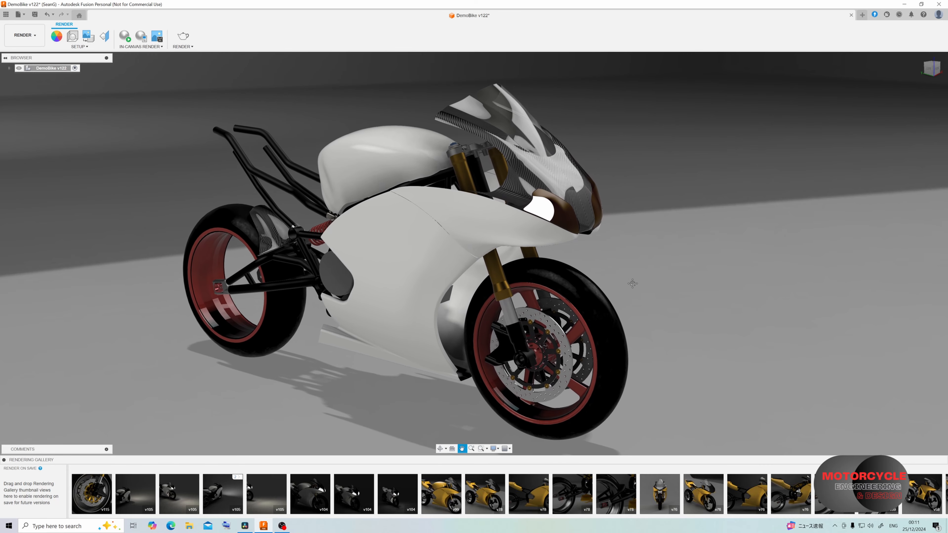